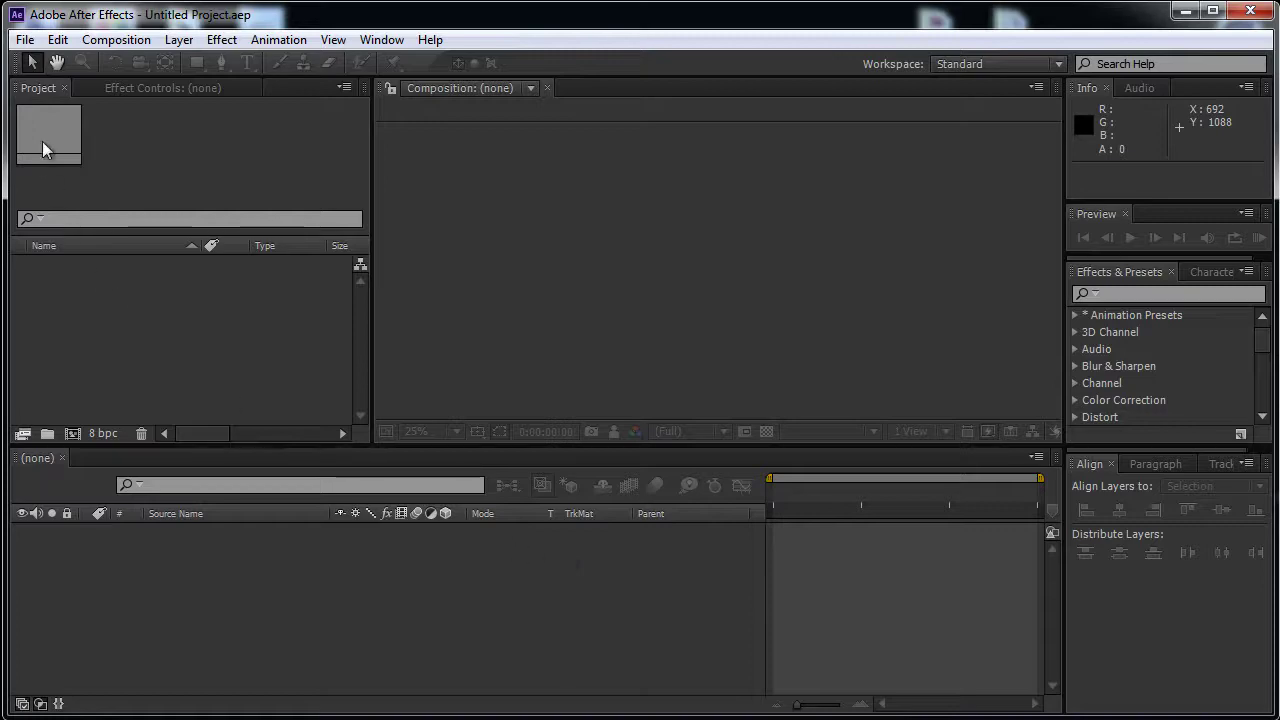
# - Open the RockHand T1 project from the RockHand - Animated Typeface folder
pyautogui.click(25, 40)
pyautogui.click(40, 76)
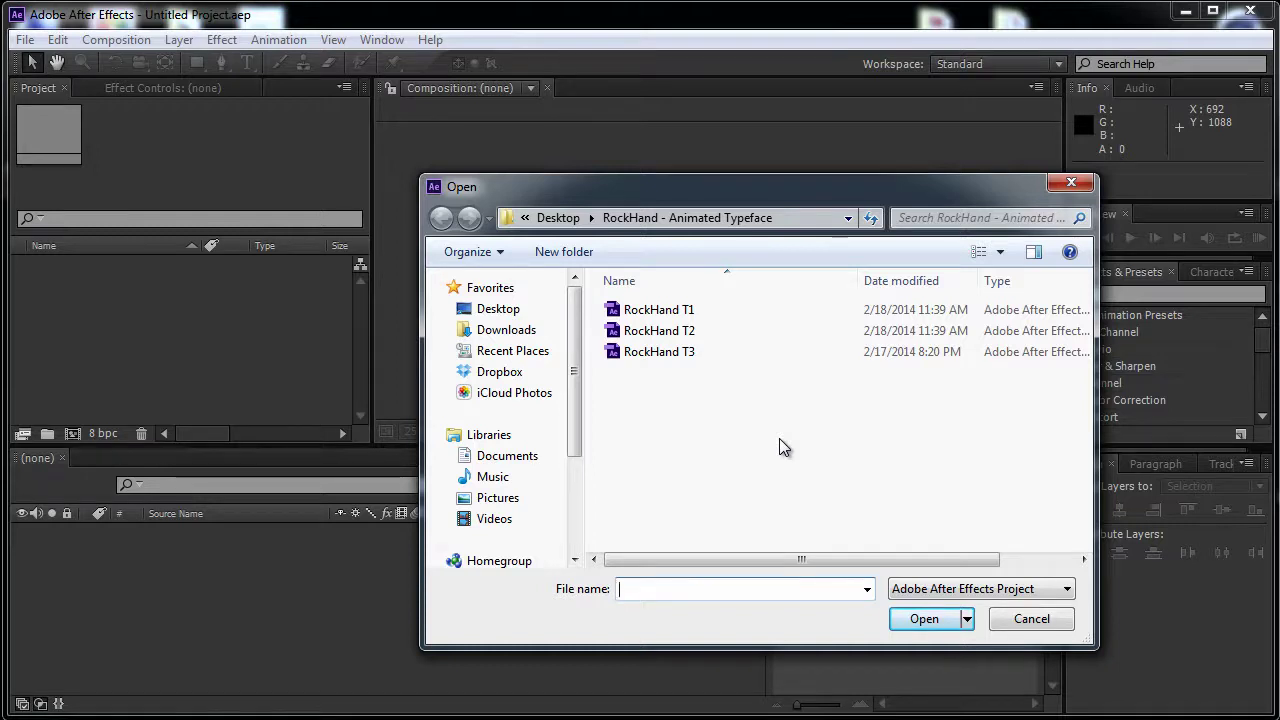
pyautogui.click(680, 311)
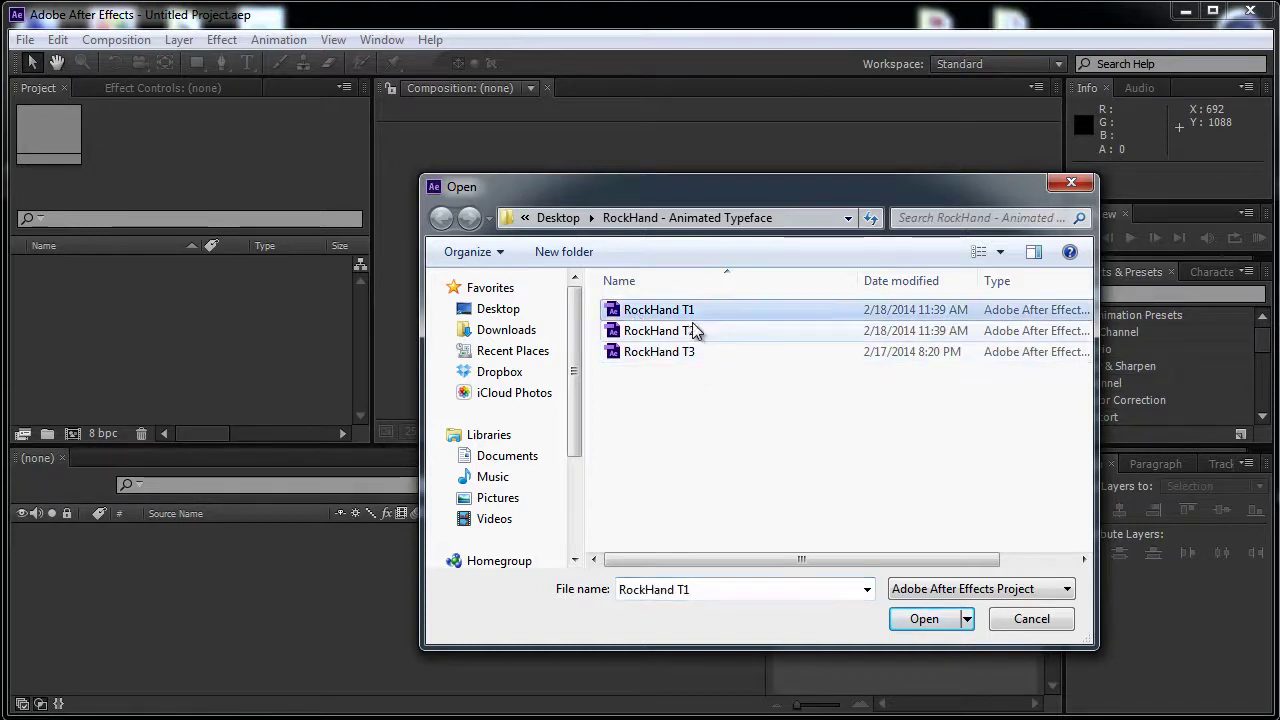
pyautogui.click(929, 617)
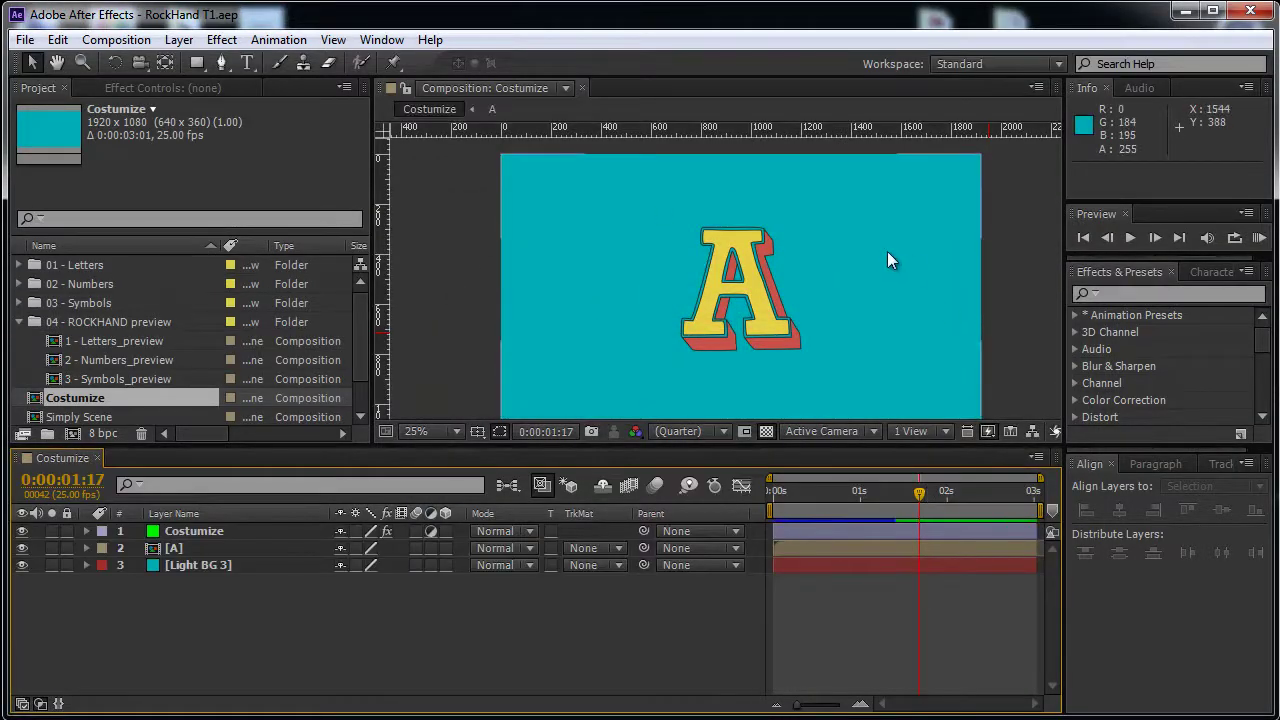
# - Set the Fill Color of the Costumize layer to white
pyautogui.moveTo(851, 498); pyautogui.dragTo(935, 504)
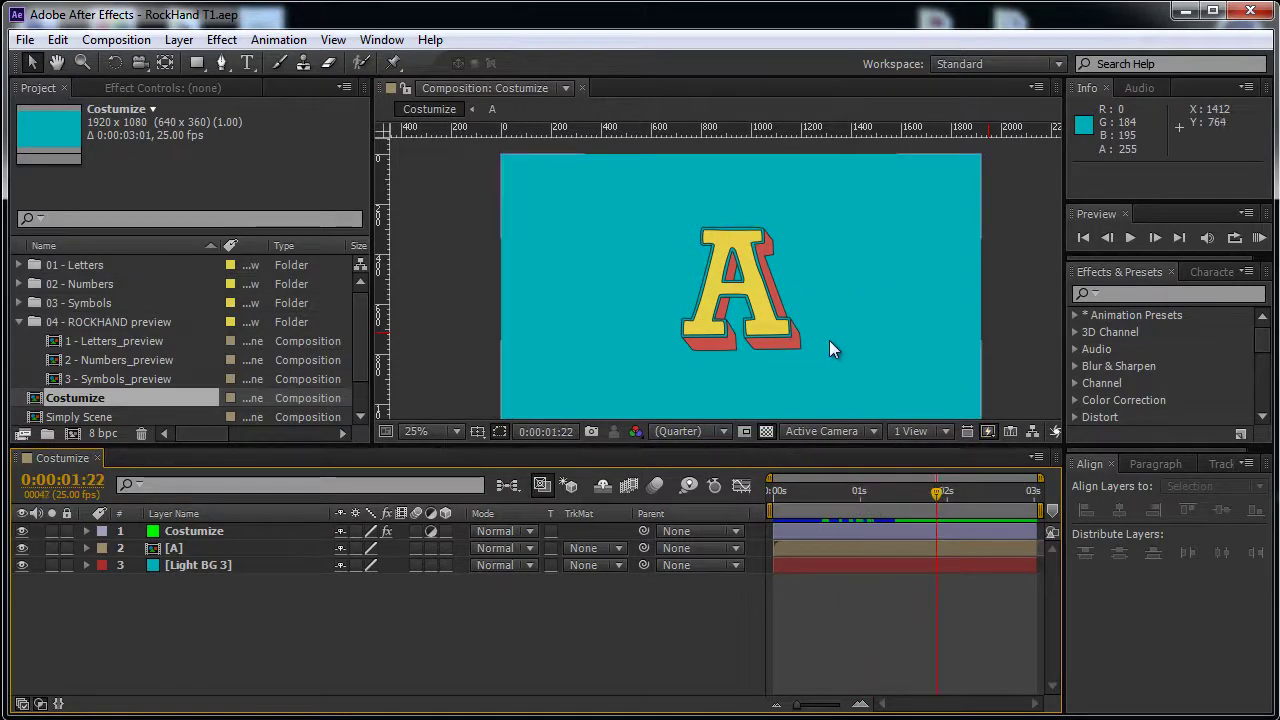
pyautogui.click(181, 531)
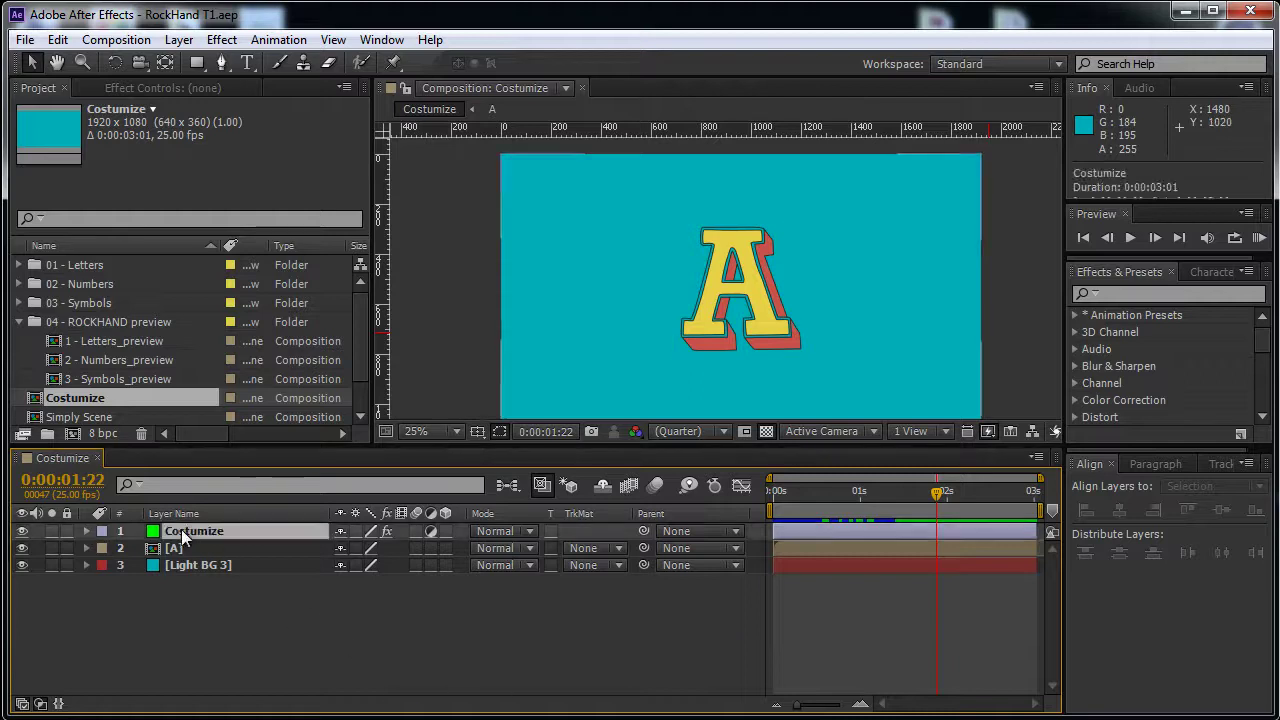
pyautogui.click(146, 92)
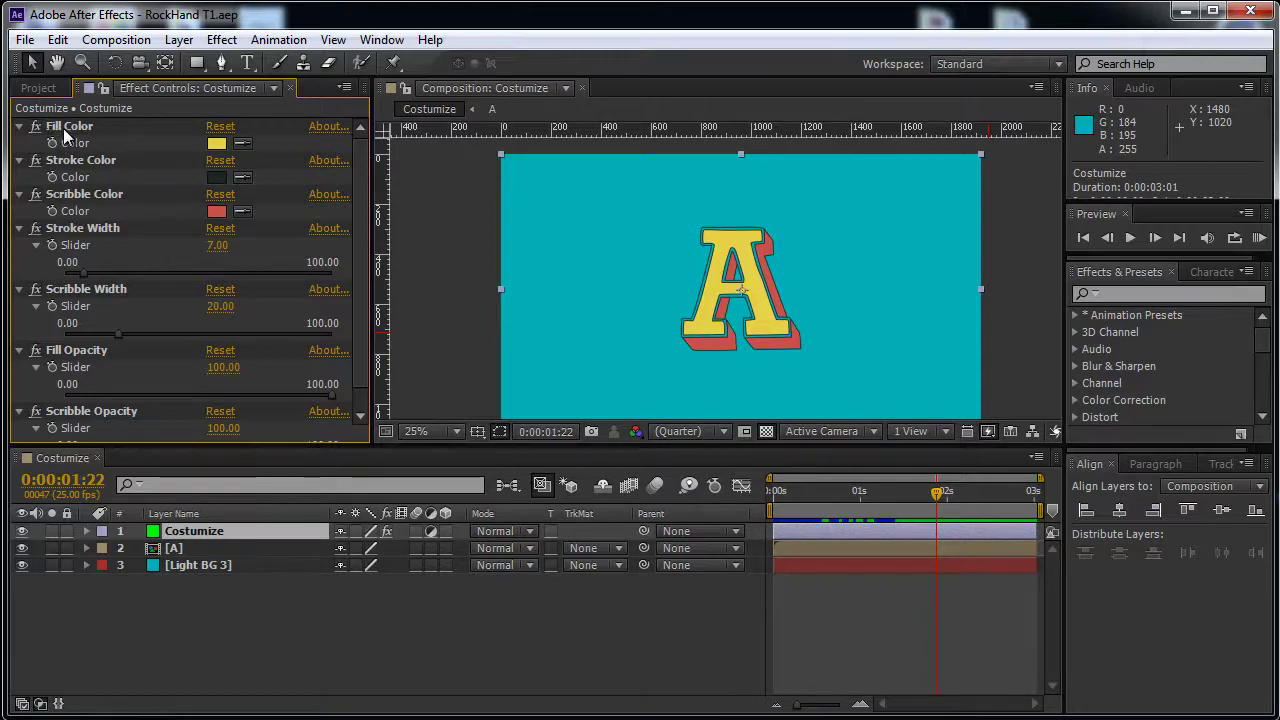
pyautogui.click(216, 143)
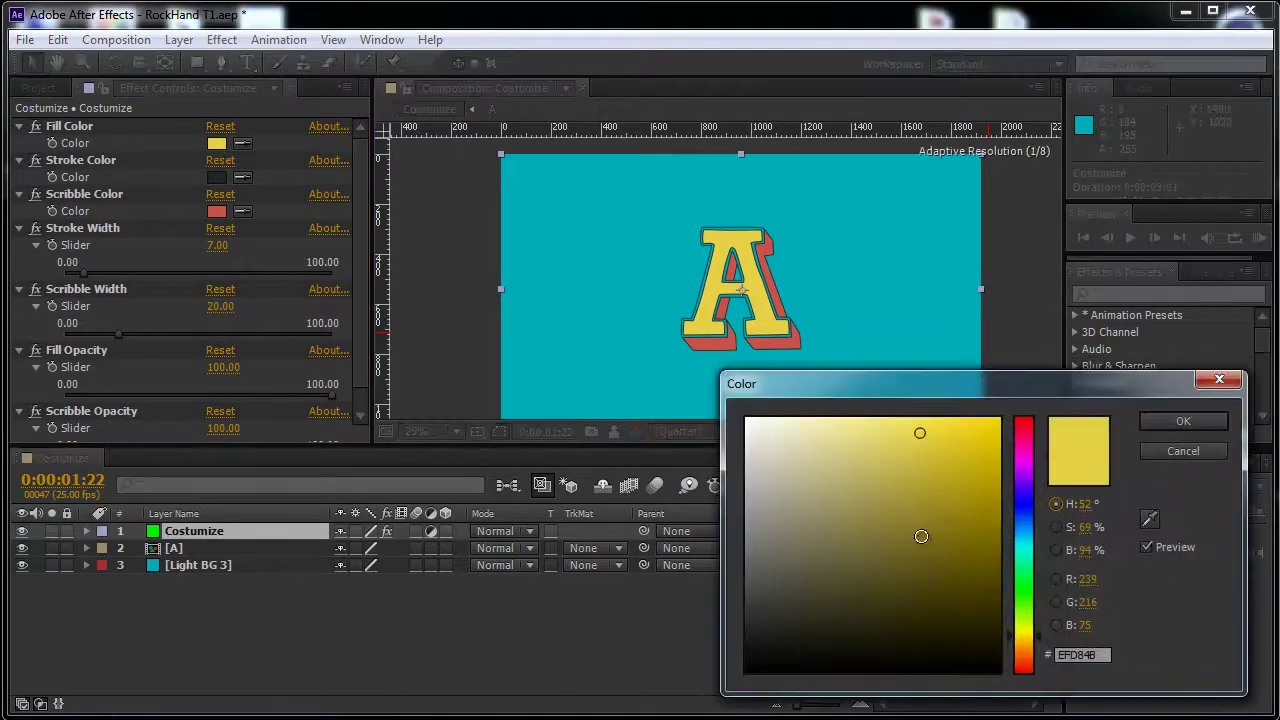
pyautogui.moveTo(920, 534); pyautogui.dragTo(666, 384)
pyautogui.click(1183, 421)
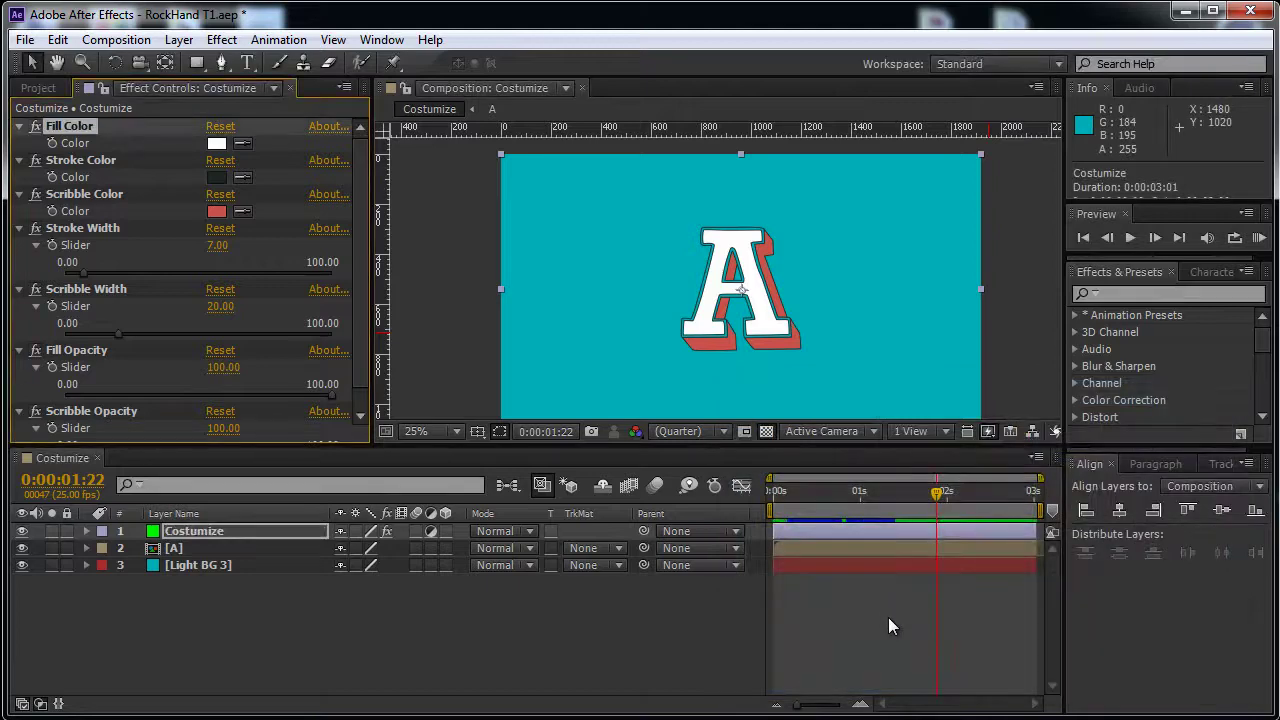
# - Inspect the recoloured alphabet in the 1 - Letters_preview composition, then return to the Costumize composition at 0:00:01:17
pyautogui.click(45, 89)
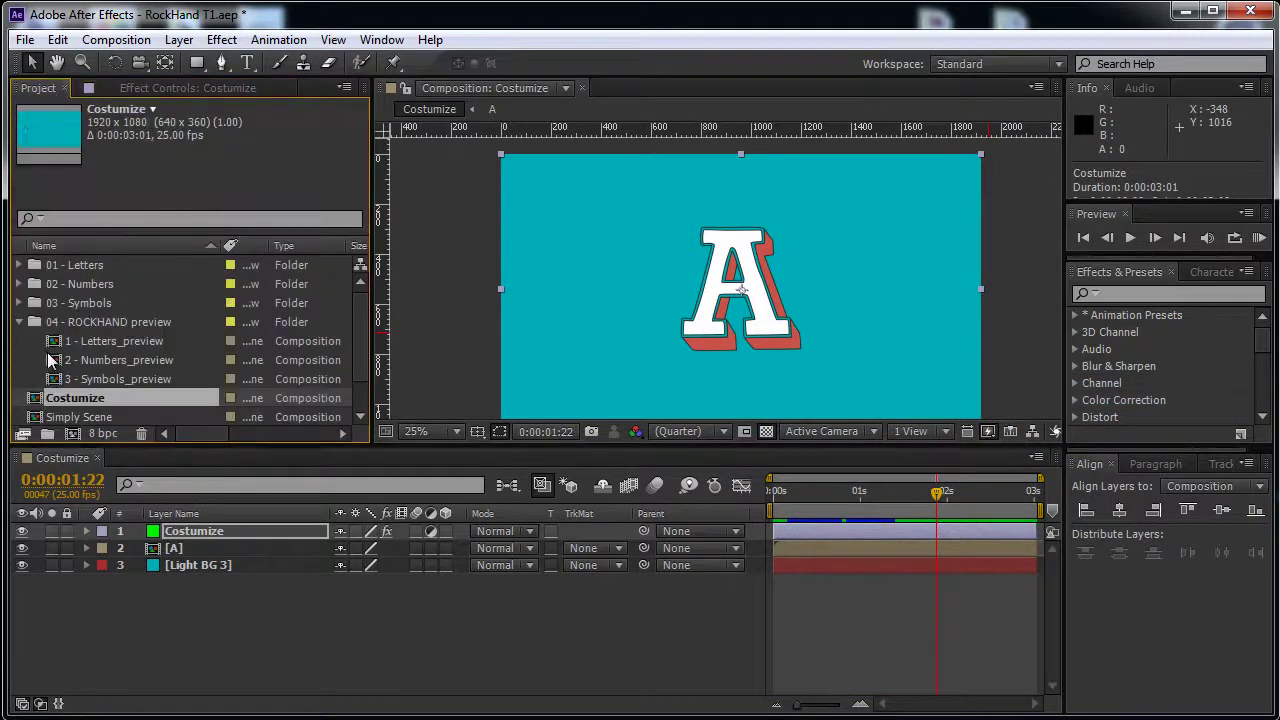
pyautogui.click(60, 345)
pyautogui.doubleClick(60, 345)
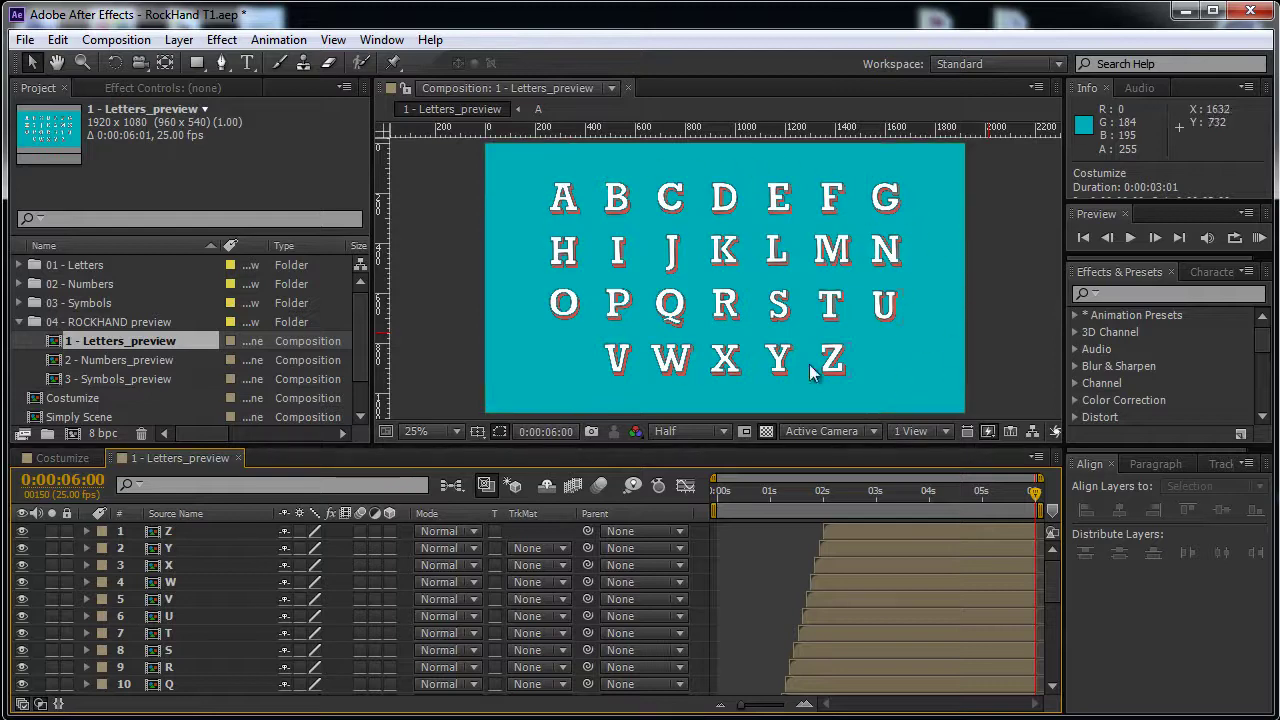
pyautogui.click(53, 452)
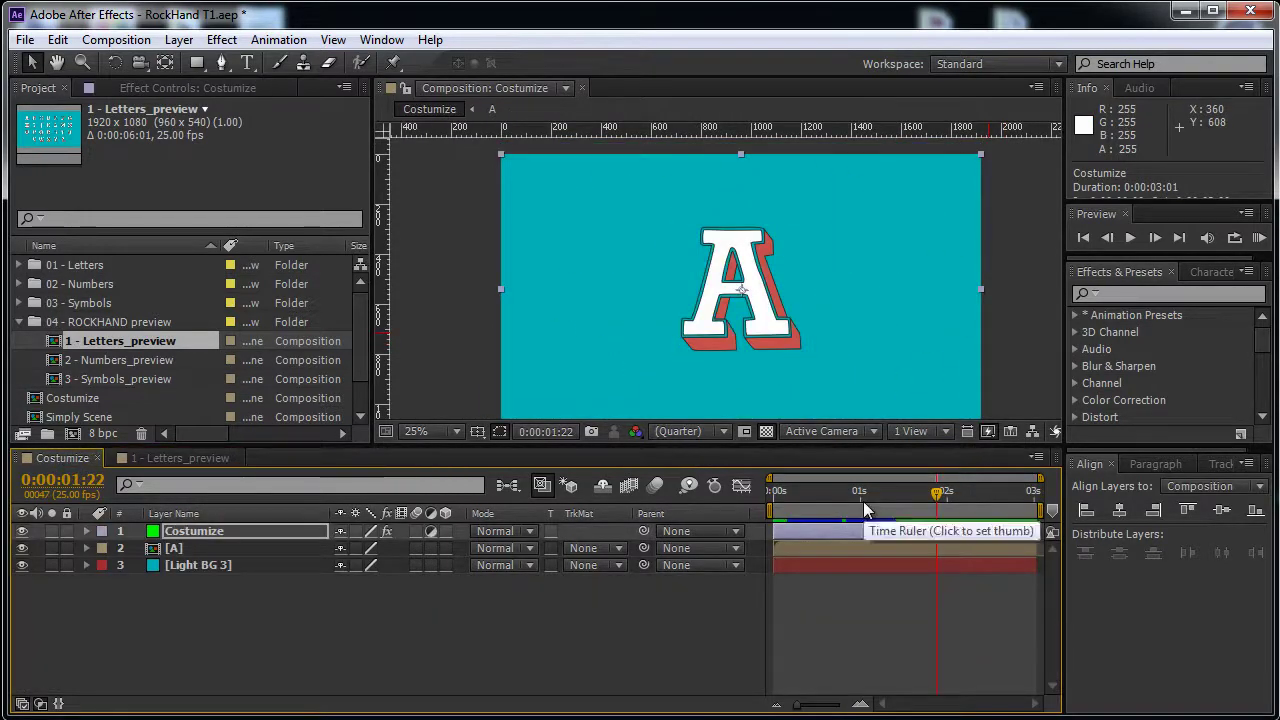
pyautogui.click(920, 508)
# - Set both the Stroke Width and the Scribble Width of the Costumize layer to about 10.11
pyautogui.click(187, 524)
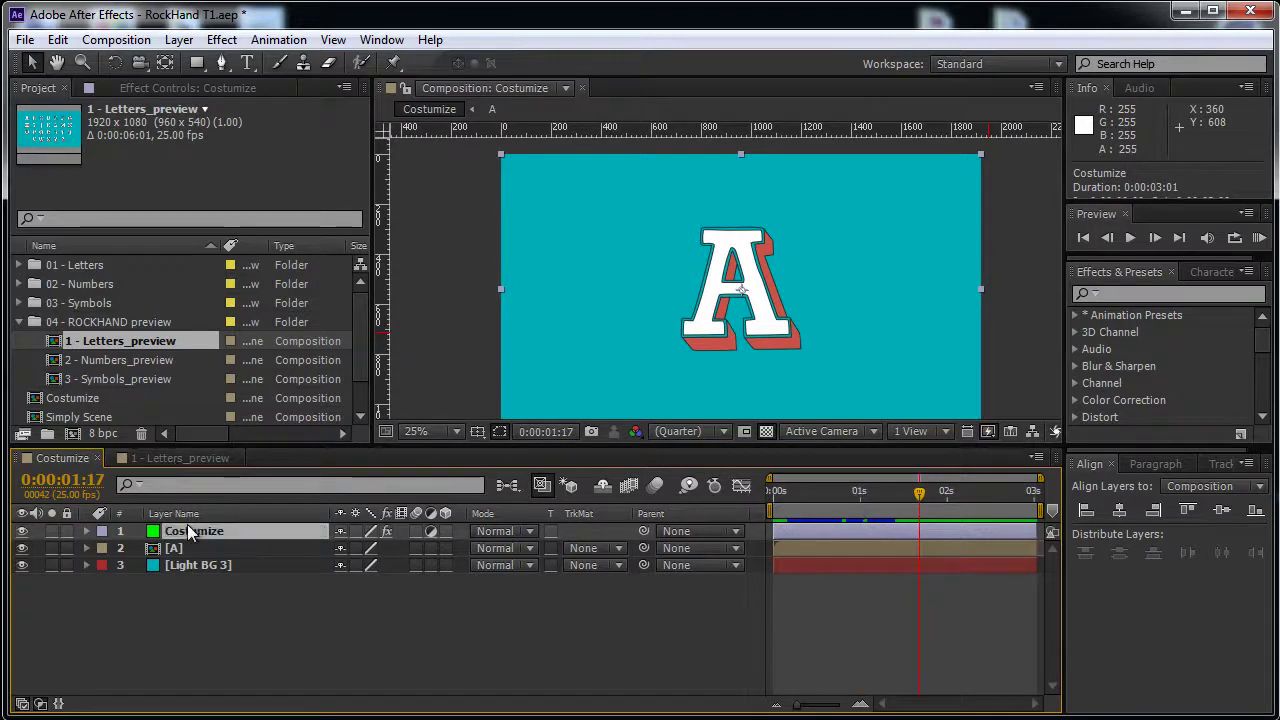
pyautogui.click(175, 88)
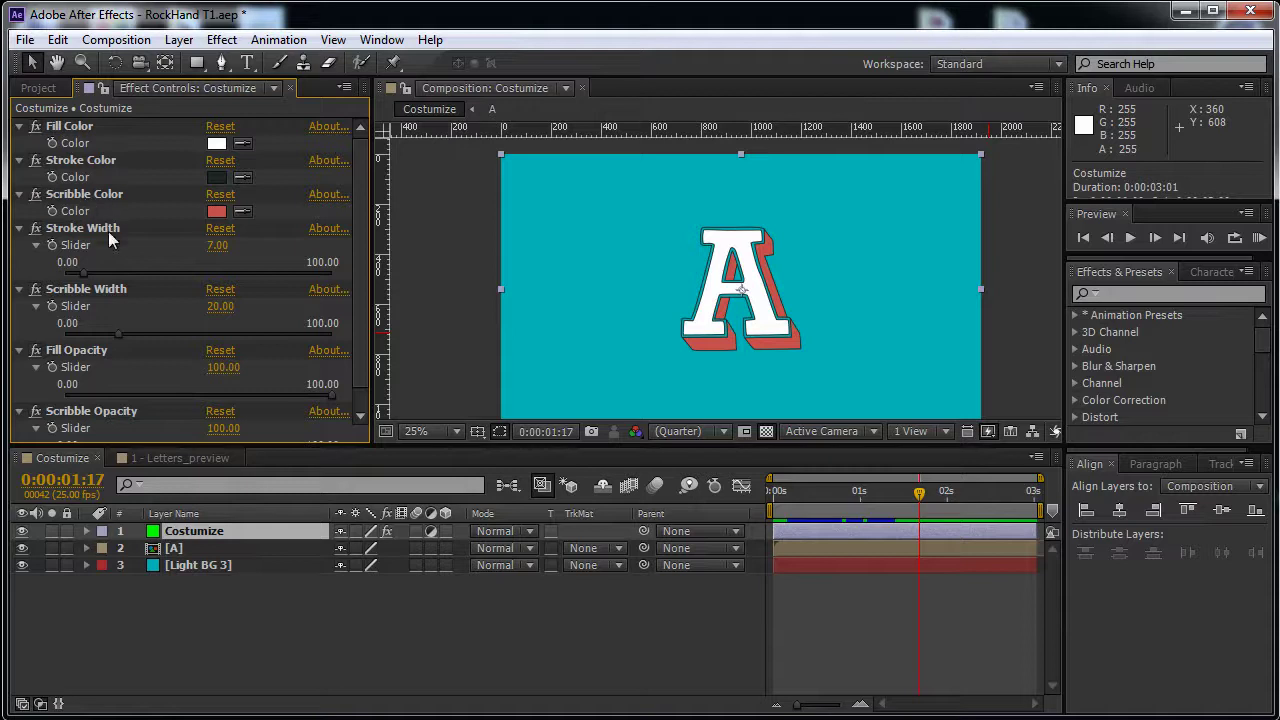
pyautogui.moveTo(87, 270)
pyautogui.mouseDown()
pyautogui.moveTo(175, 271)
pyautogui.moveTo(92, 272)
pyautogui.mouseUp()
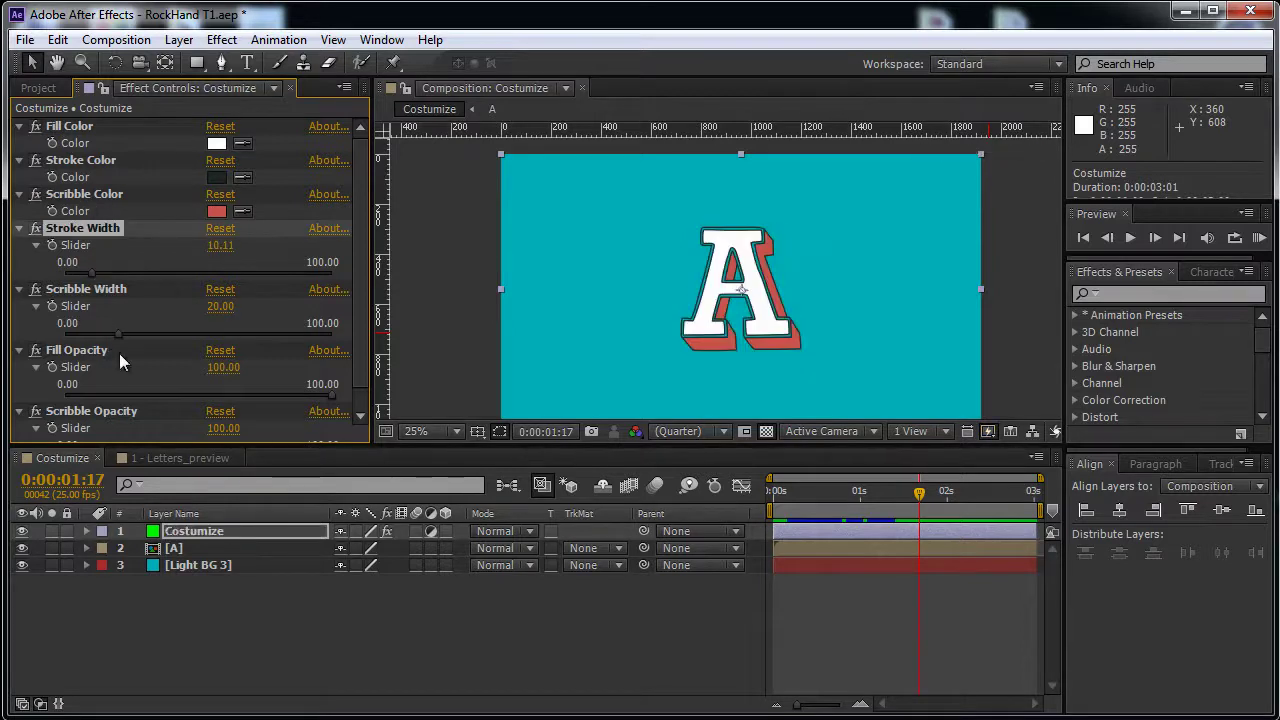
pyautogui.moveTo(120, 335)
pyautogui.mouseDown()
pyautogui.moveTo(141, 336)
pyautogui.moveTo(92, 335)
pyautogui.mouseUp()
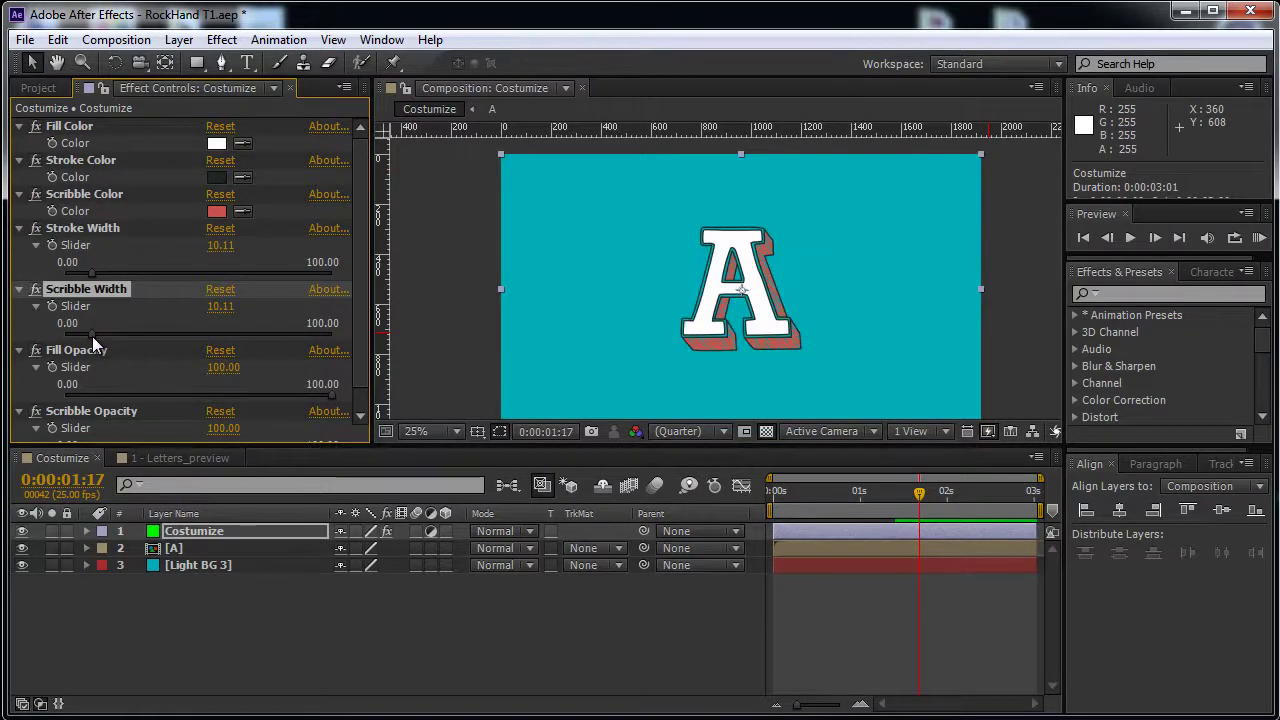
# - Reduce the Fill Opacity and Scribble Opacity of the Costumize layer to 0
pyautogui.moveTo(331, 394); pyautogui.dragTo(60, 370)
pyautogui.scroll(-1, 359, 335)
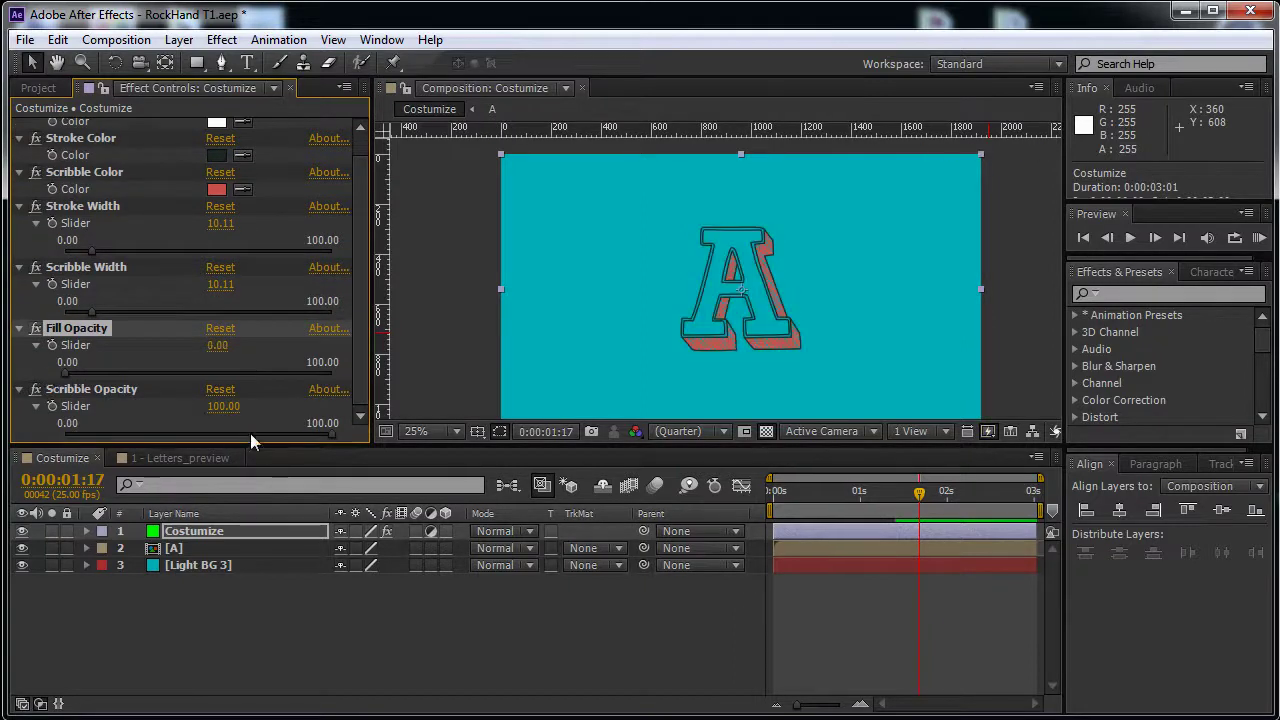
pyautogui.moveTo(331, 434); pyautogui.dragTo(60, 430)
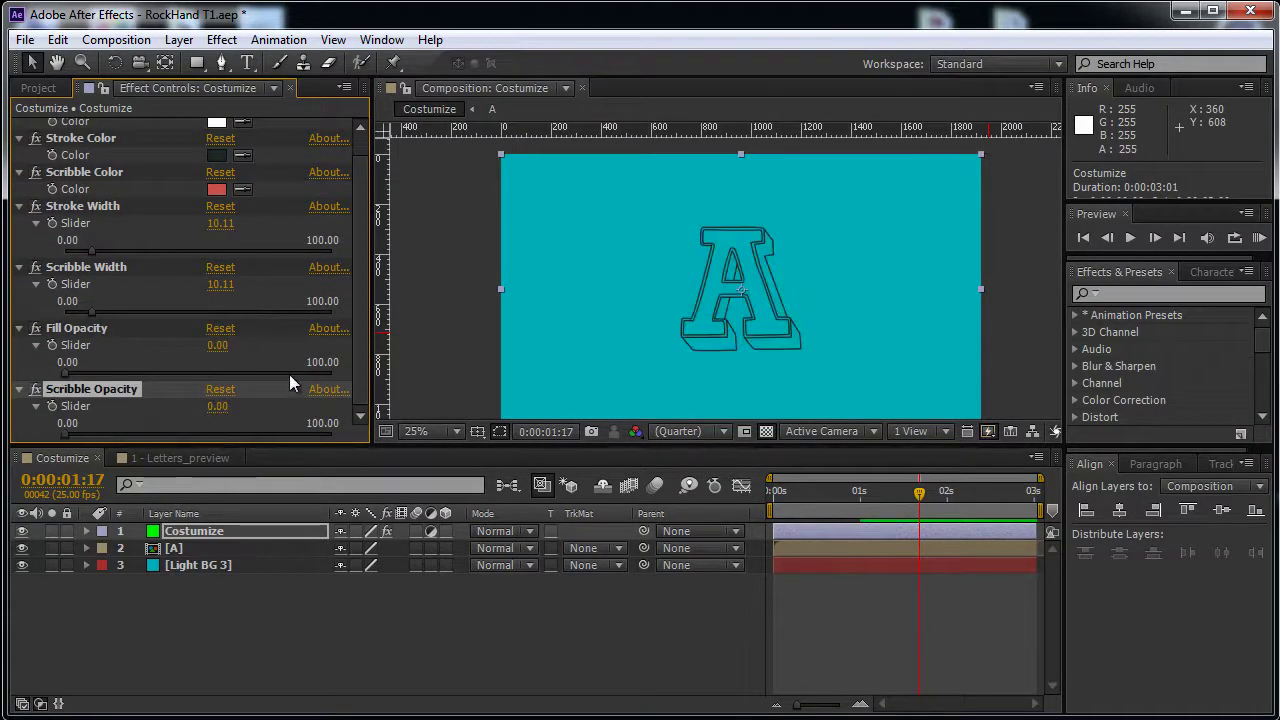
pyautogui.scroll(1, 364, 340)
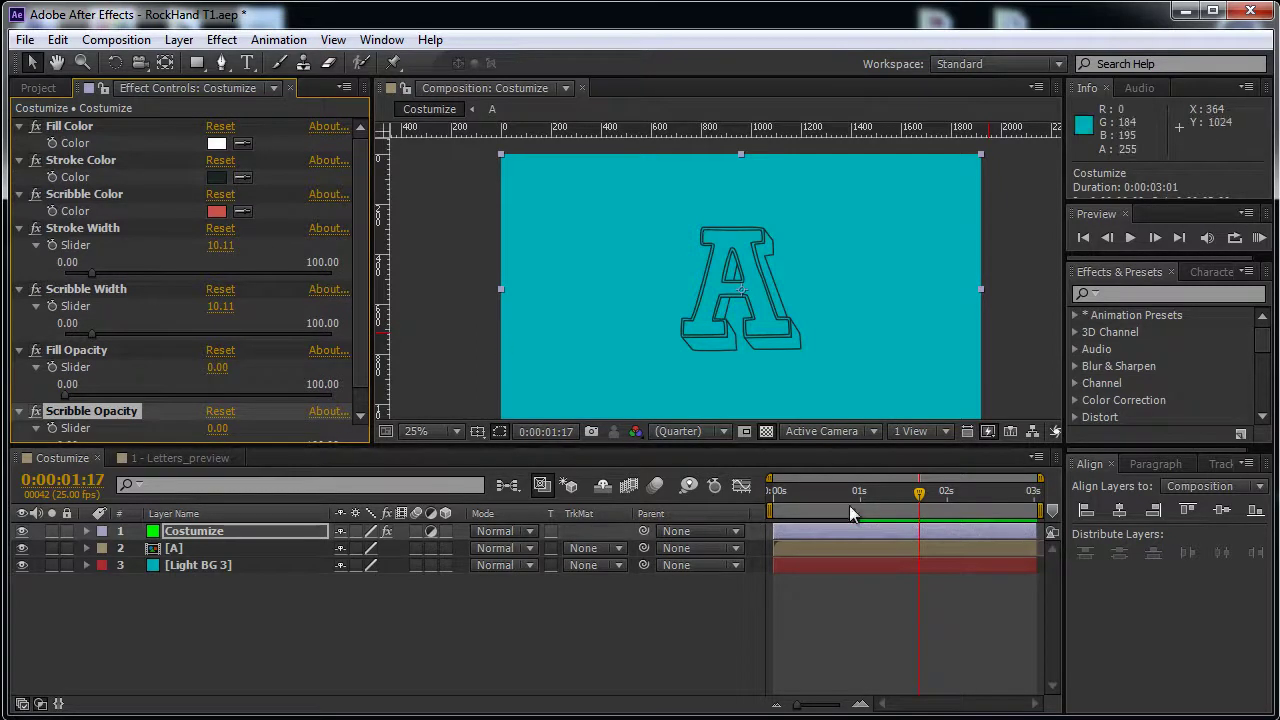
# - Preview the letter A animation in the Costumize composition and examine the frame at 0:00:01:21
pyautogui.moveTo(849, 505); pyautogui.dragTo(956, 497)
pyautogui.press('KP_0')
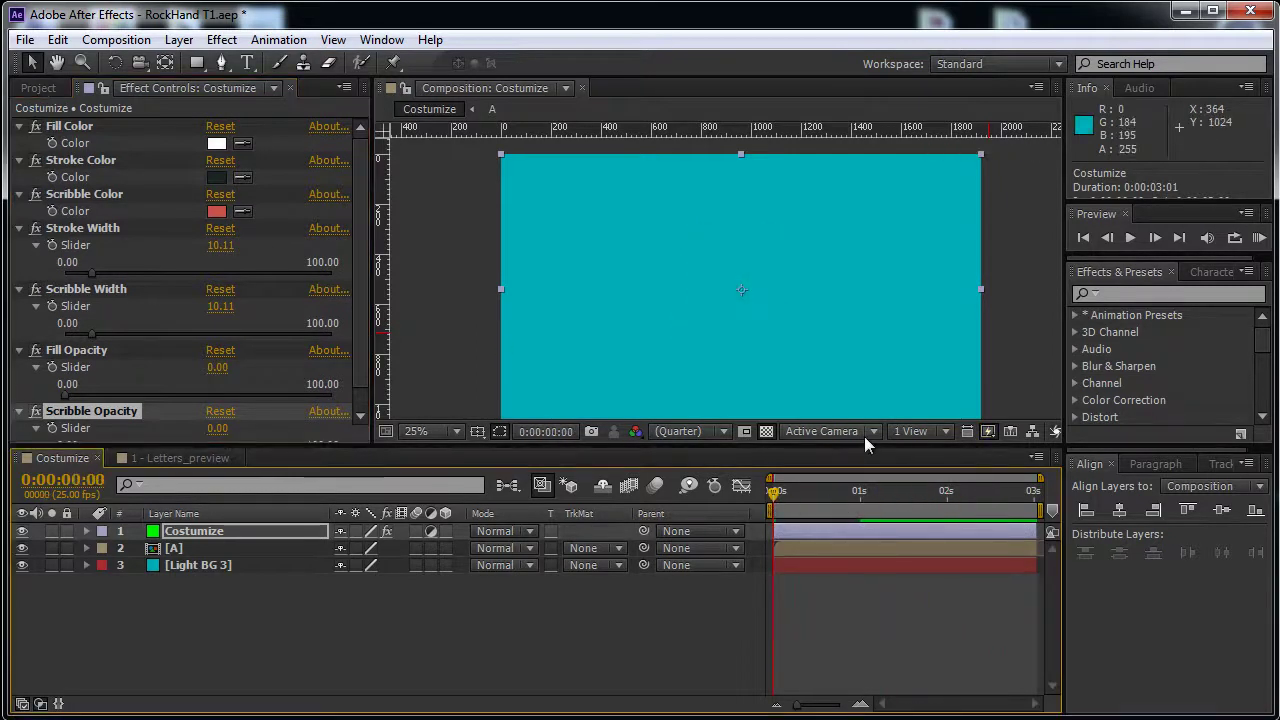
pyautogui.click(914, 489)
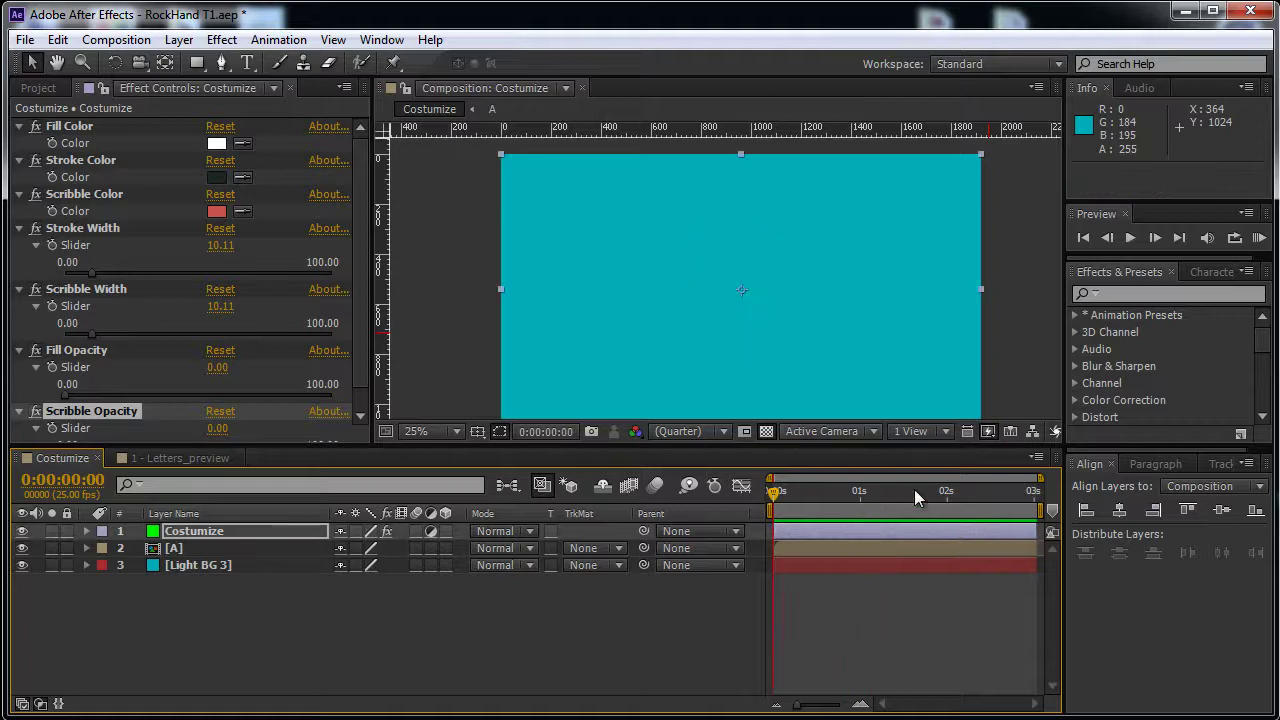
pyautogui.click(934, 503)
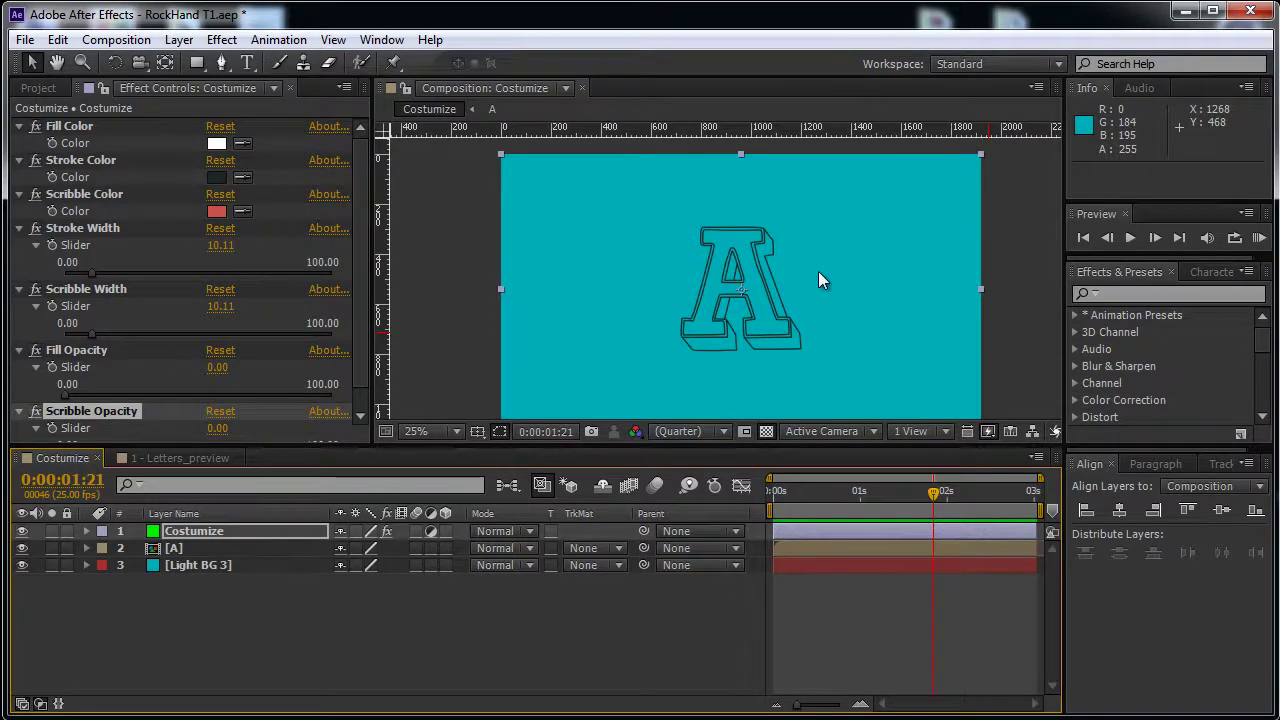
# - Undo the opacity, width and fill colour changes made to the Costumize layer
pyautogui.hotkey('ctrl', 'z')
pyautogui.hotkey('ctrl', 'z')
pyautogui.hotkey('ctrl', 'z')
pyautogui.hotkey('ctrl', 'z')
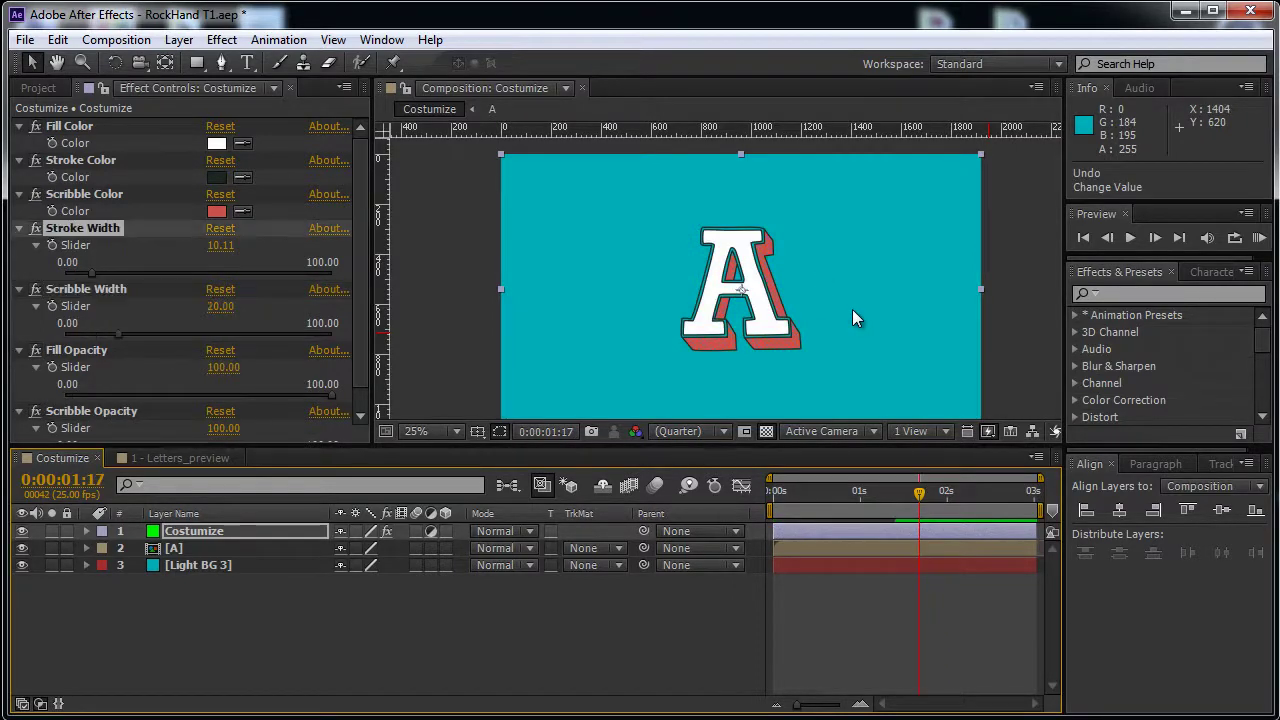
pyautogui.hotkey('ctrl', 'z')
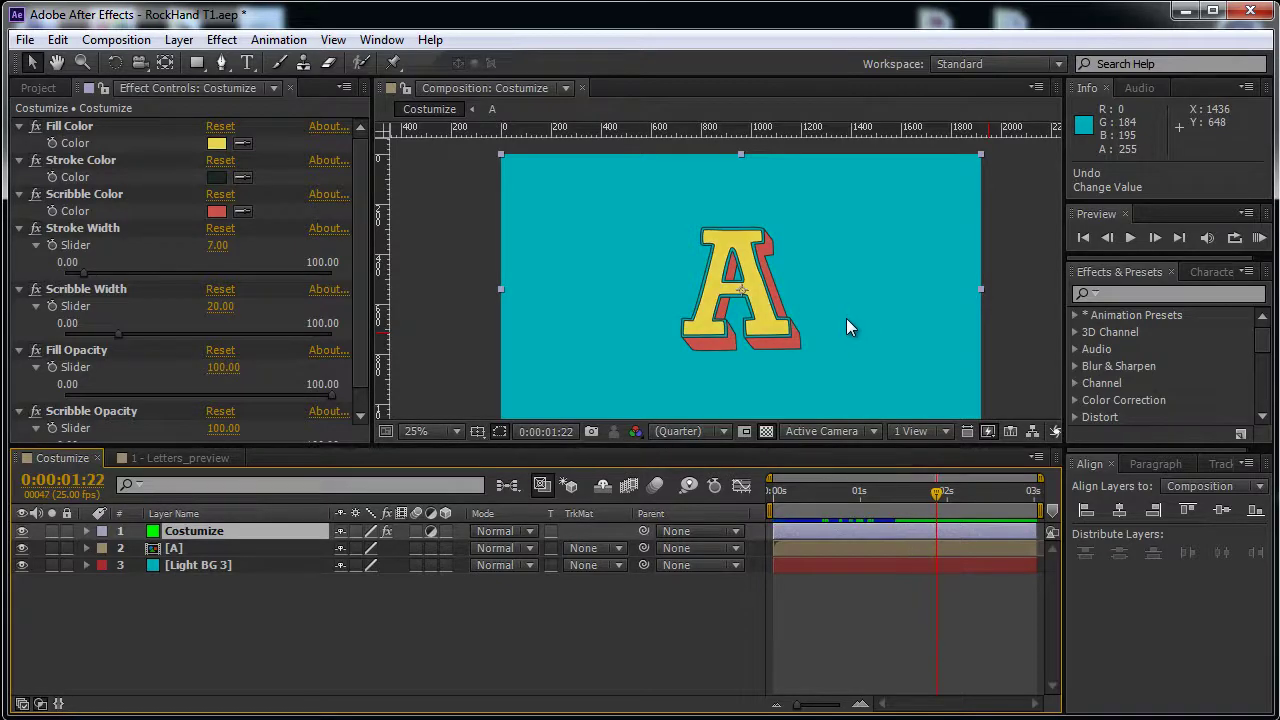
# - Open the Simply Scene composition and examine its ROCK HAND lettering at several points up to 0:00:02:05
pyautogui.click(38, 88)
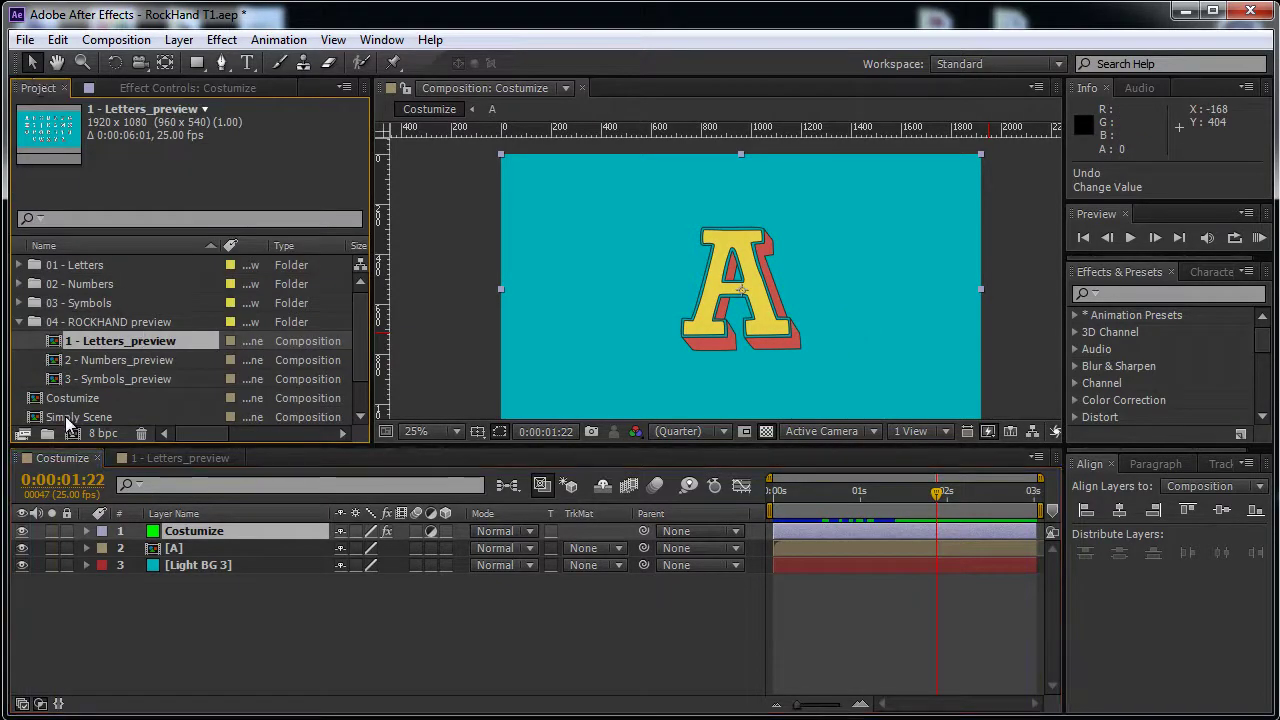
pyautogui.doubleClick(65, 416)
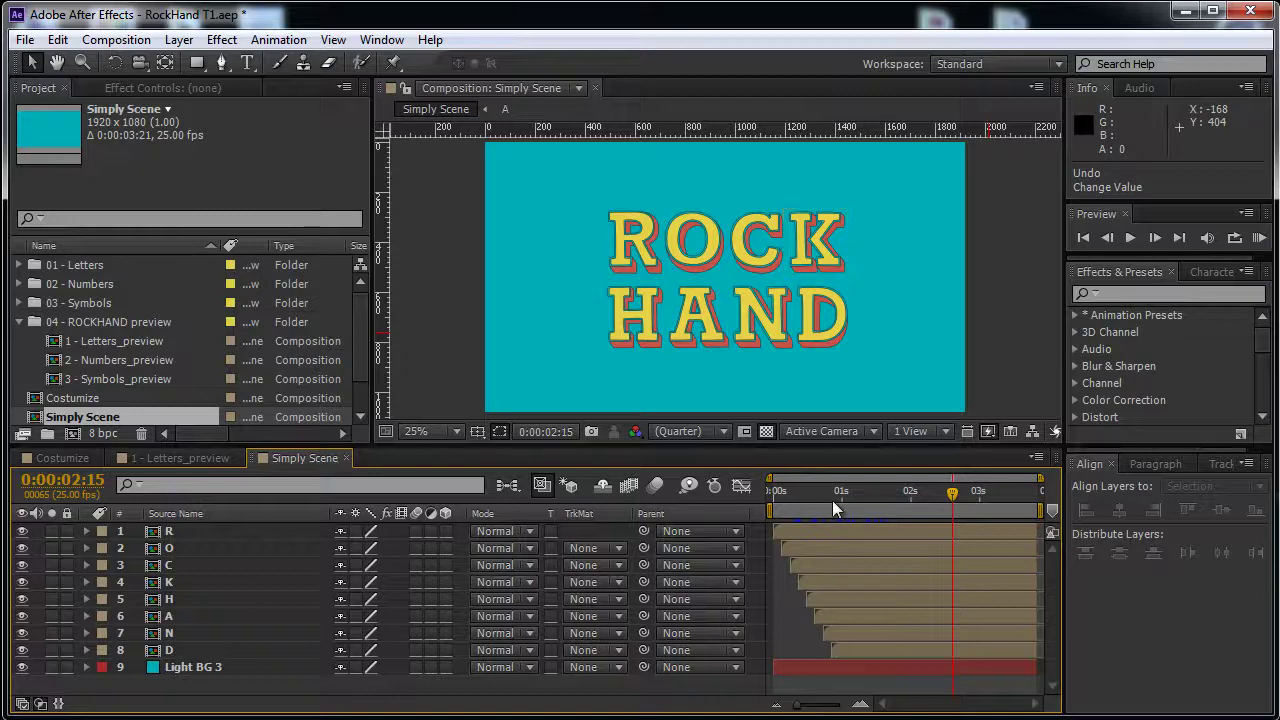
pyautogui.moveTo(832, 500); pyautogui.dragTo(900, 496)
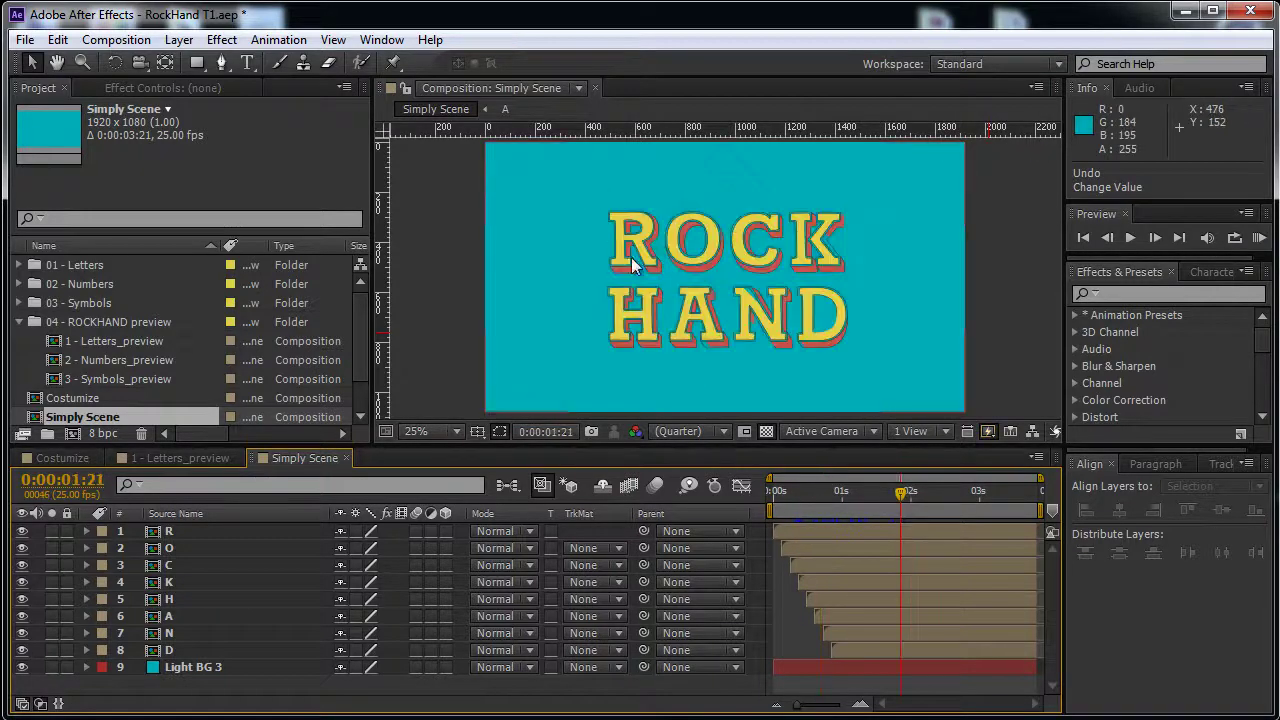
pyautogui.click(924, 494)
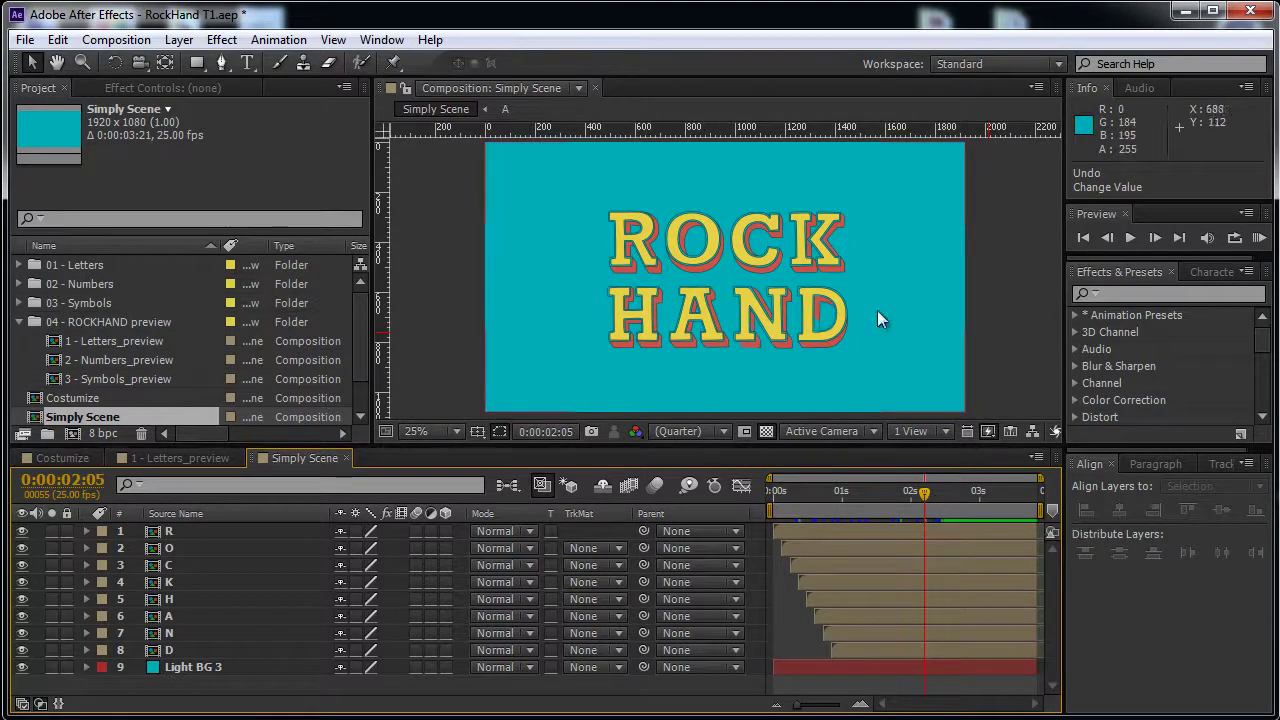
pyautogui.moveTo(785, 241); pyautogui.dragTo(777, 241)
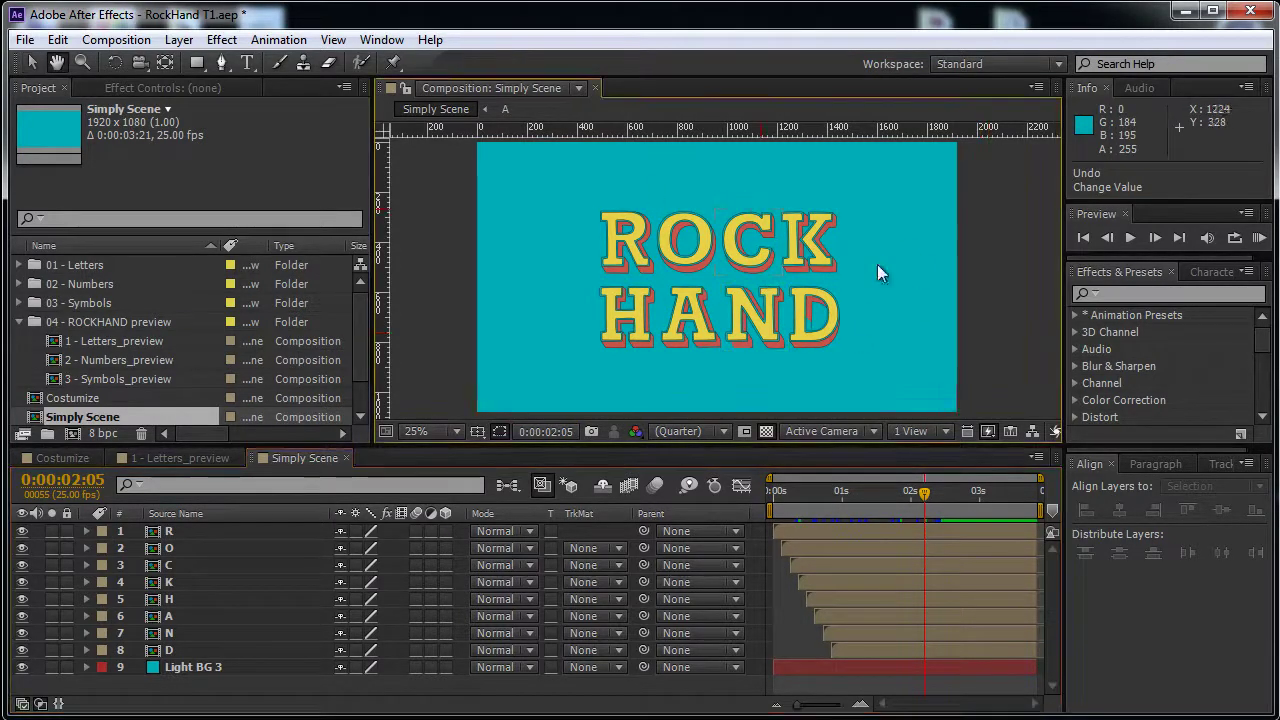
# - Recolour the Light BG 3 background of Simply Scene to dark purple, about RGB 54, 28, 76, as a new solid
pyautogui.click(192, 667)
pyautogui.click(179, 39)
pyautogui.click(262, 66)
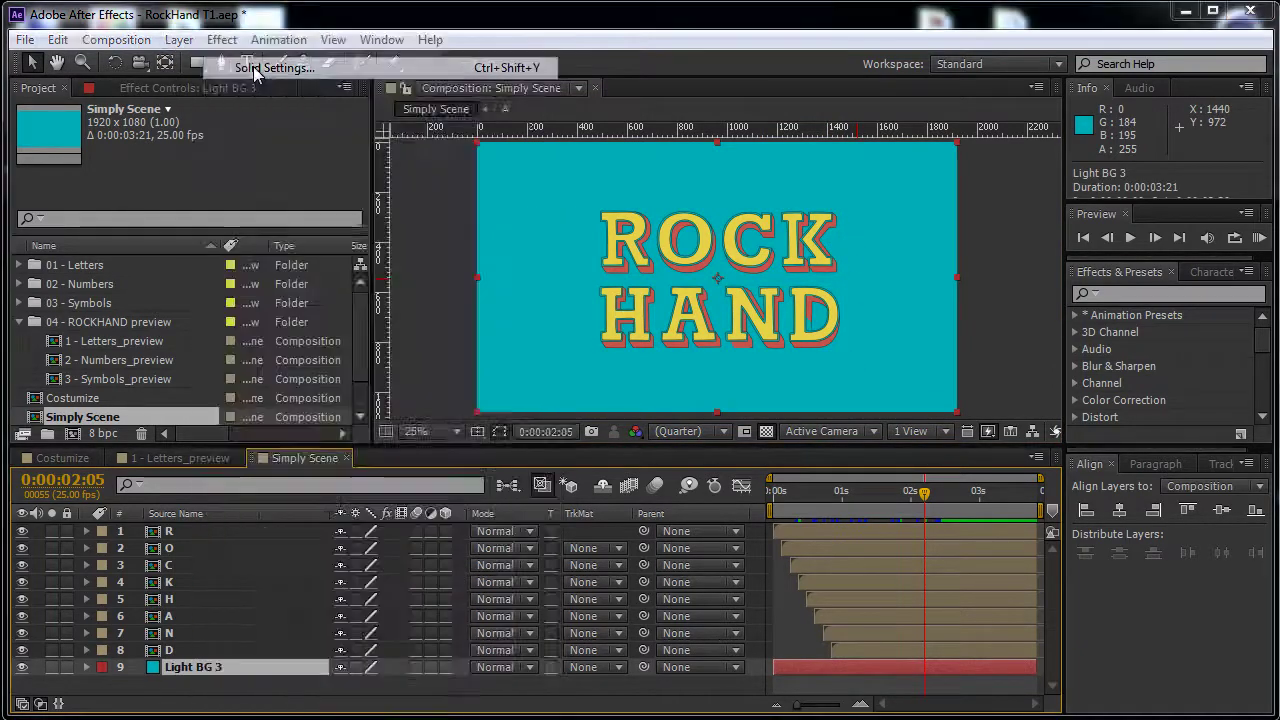
pyautogui.click(1089, 488)
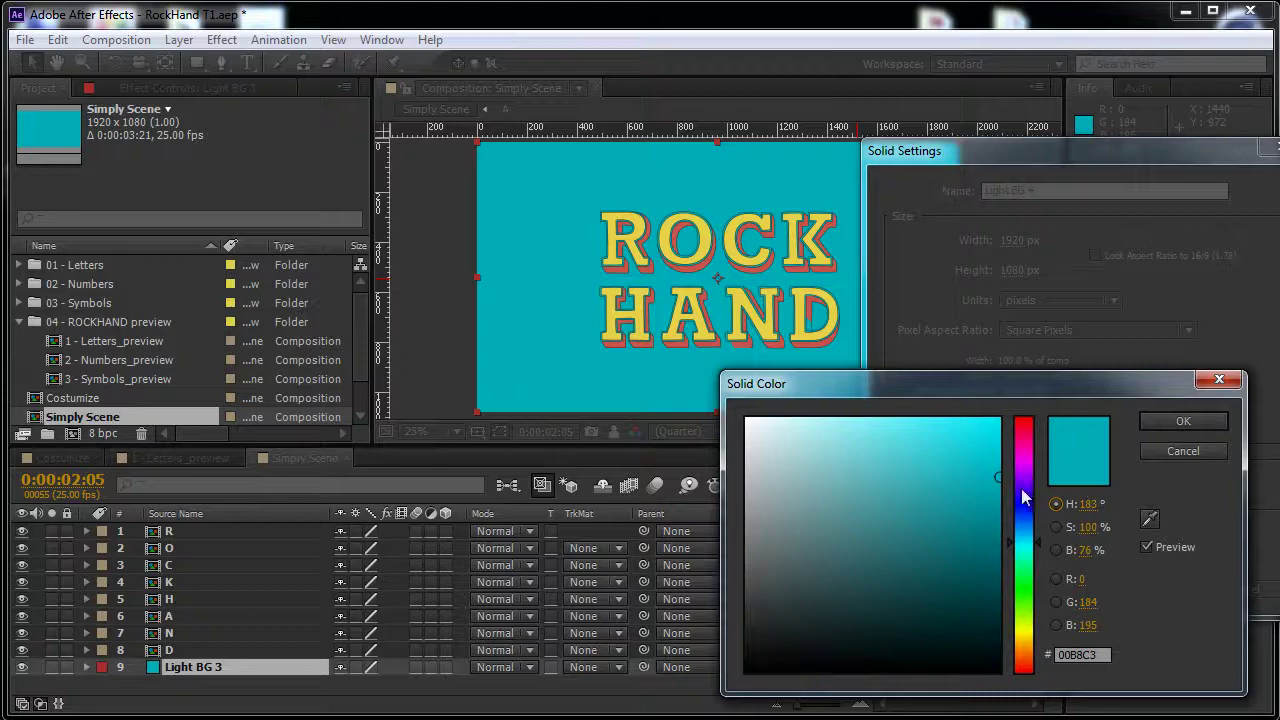
pyautogui.click(1024, 479)
pyautogui.click(904, 596)
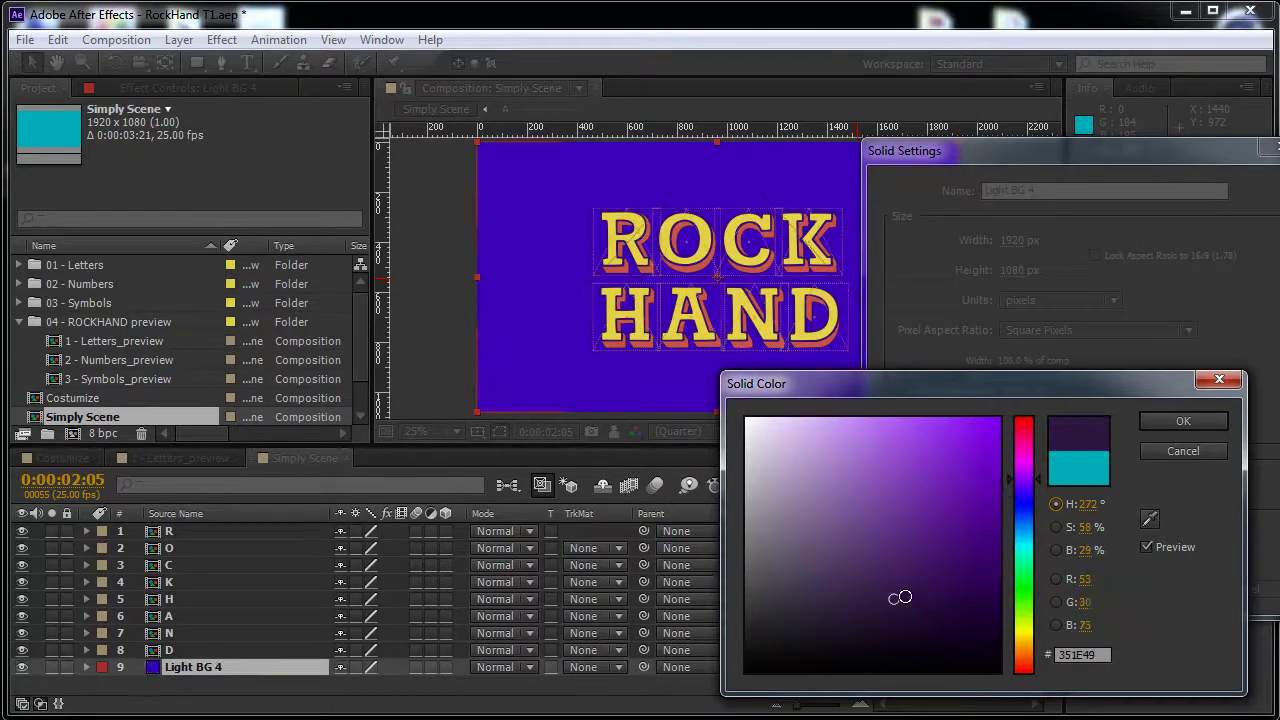
pyautogui.click(1181, 424)
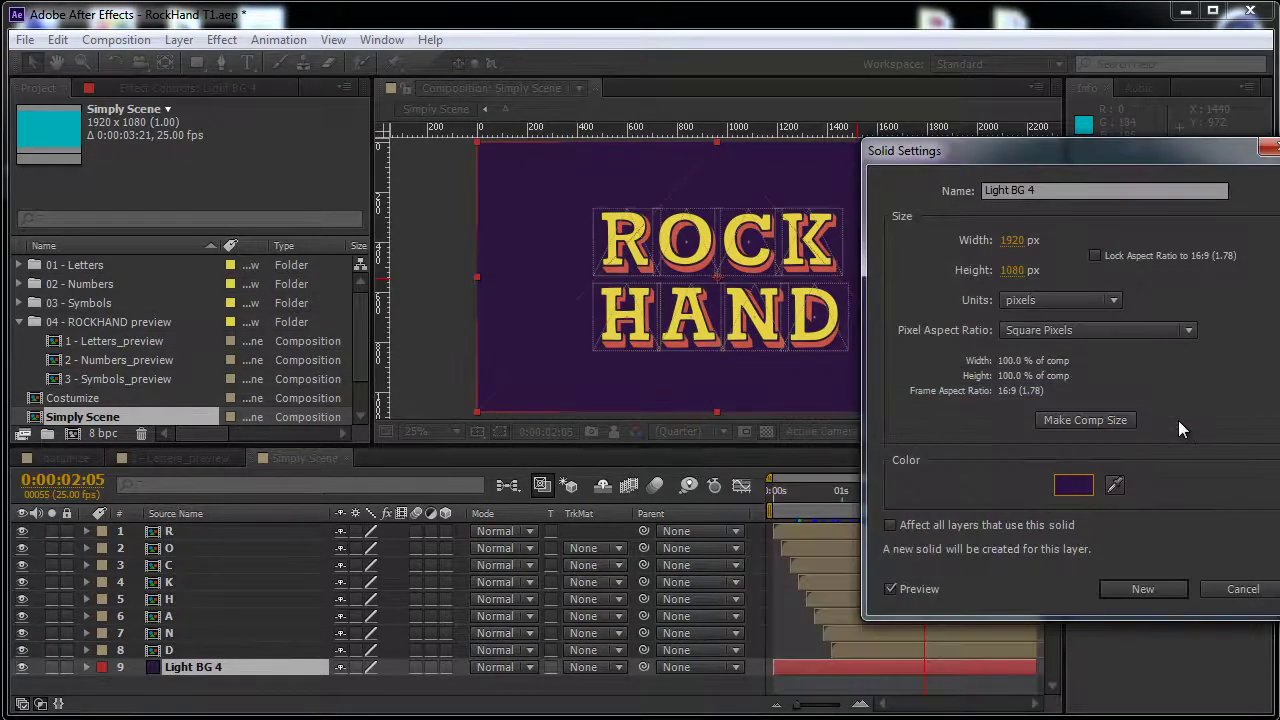
pyautogui.click(1151, 584)
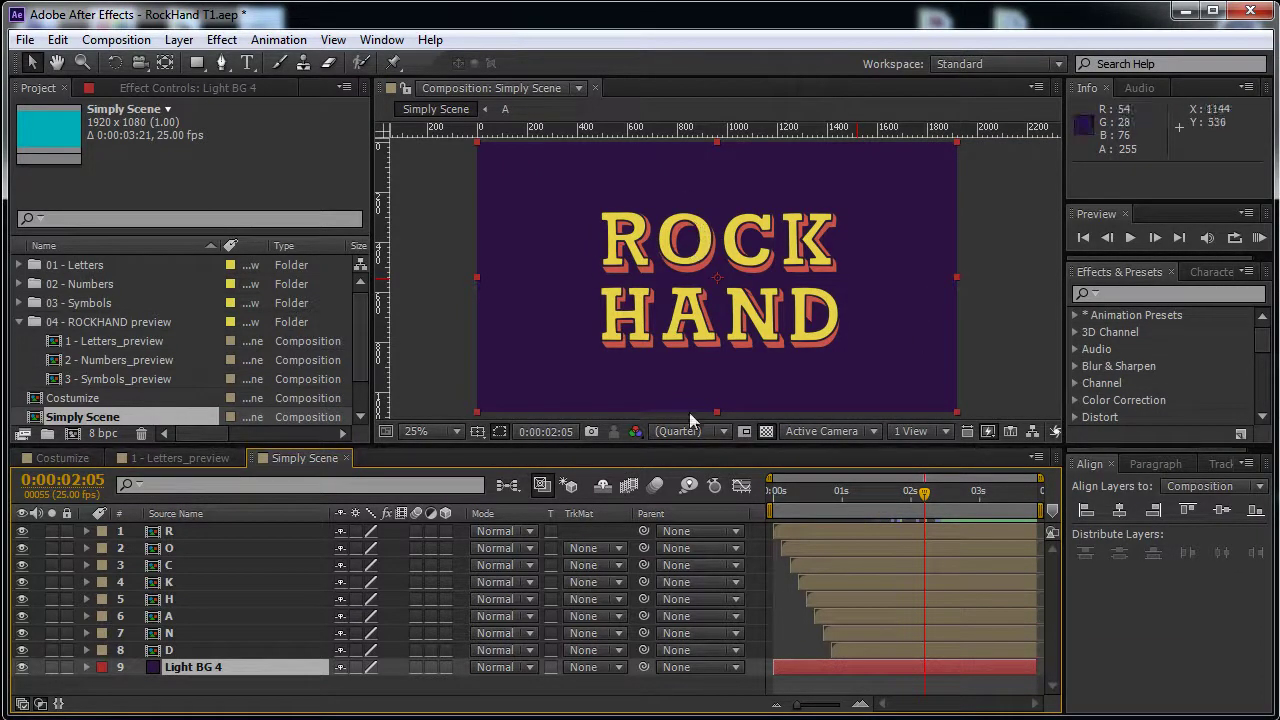
# - Lock the effect controls to the Costumize layer and return to the Simply Scene composition
pyautogui.click(50, 455)
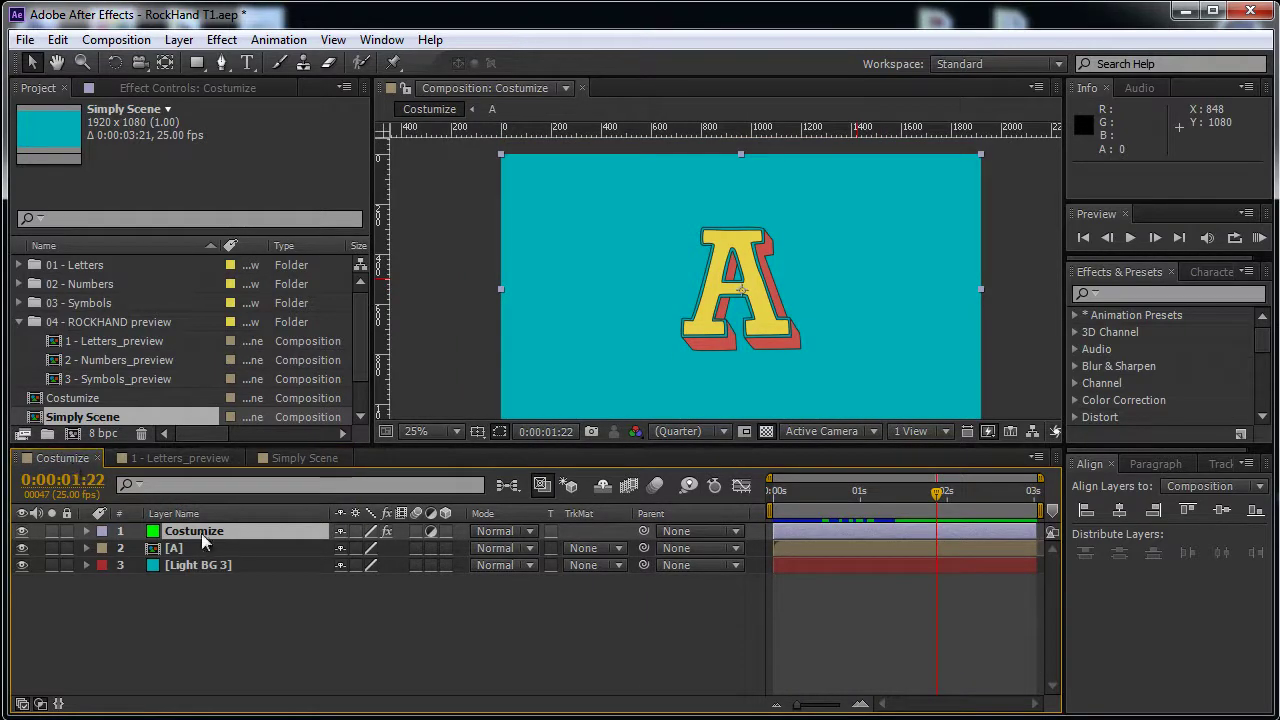
pyautogui.click(141, 92)
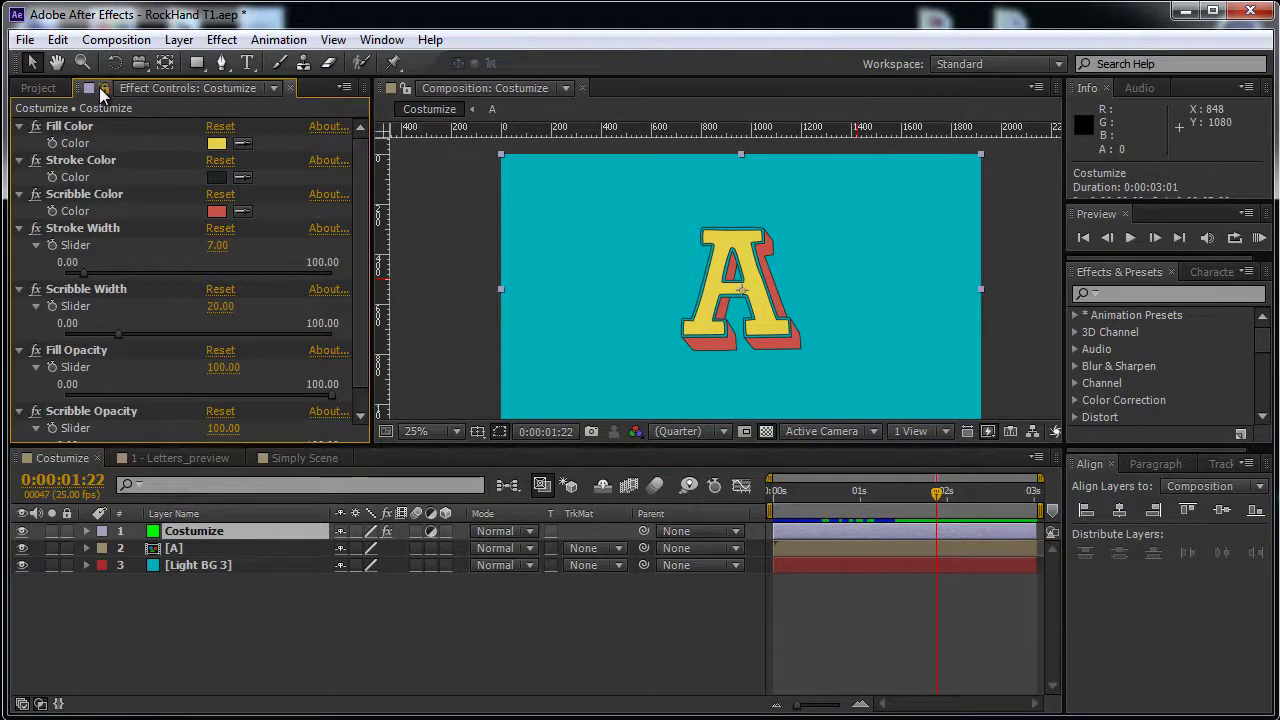
pyautogui.click(103, 89)
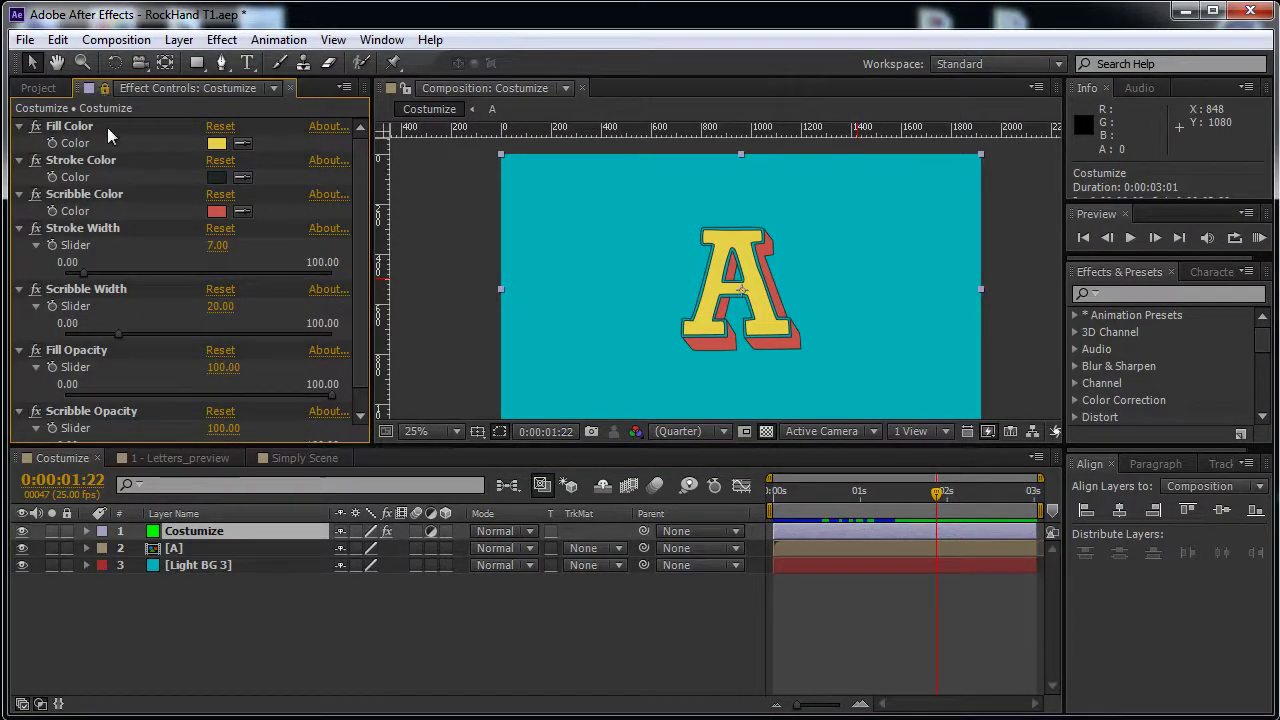
pyautogui.click(309, 459)
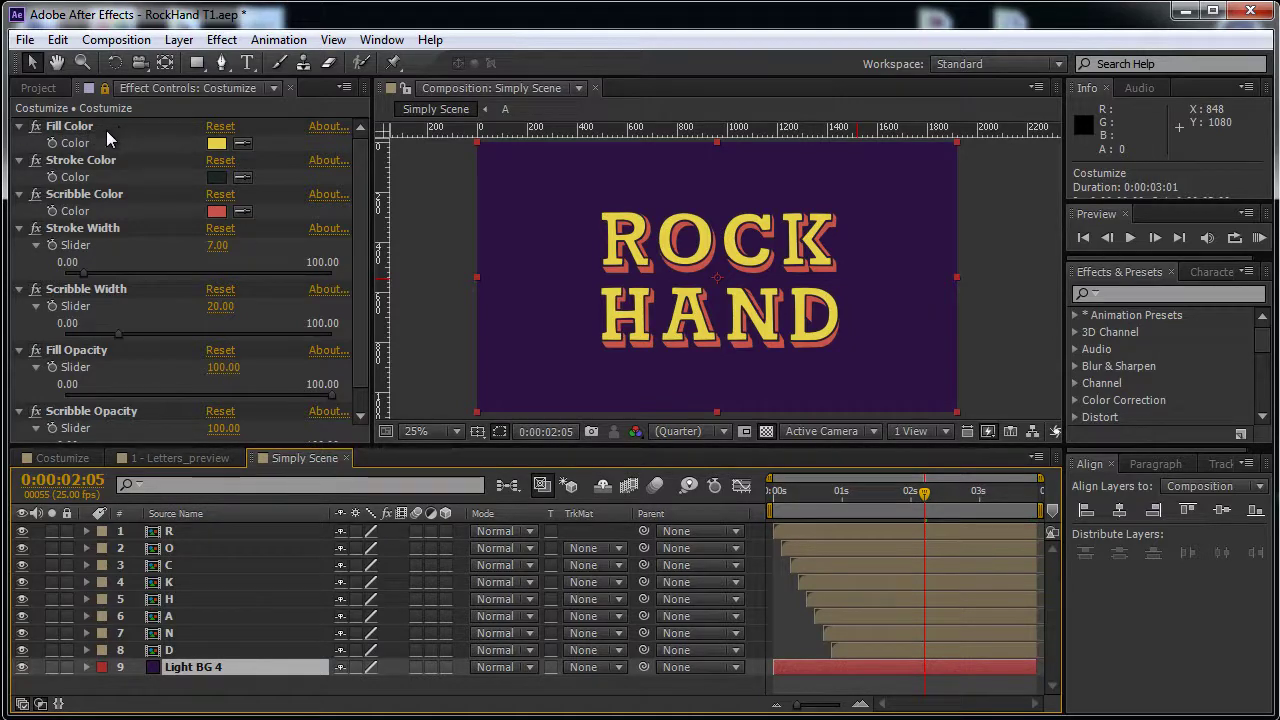
# - Set the Costumize layer's Fill Color to teal, about RGB 14, 163, 181
pyautogui.click(216, 143)
pyautogui.click(1025, 529)
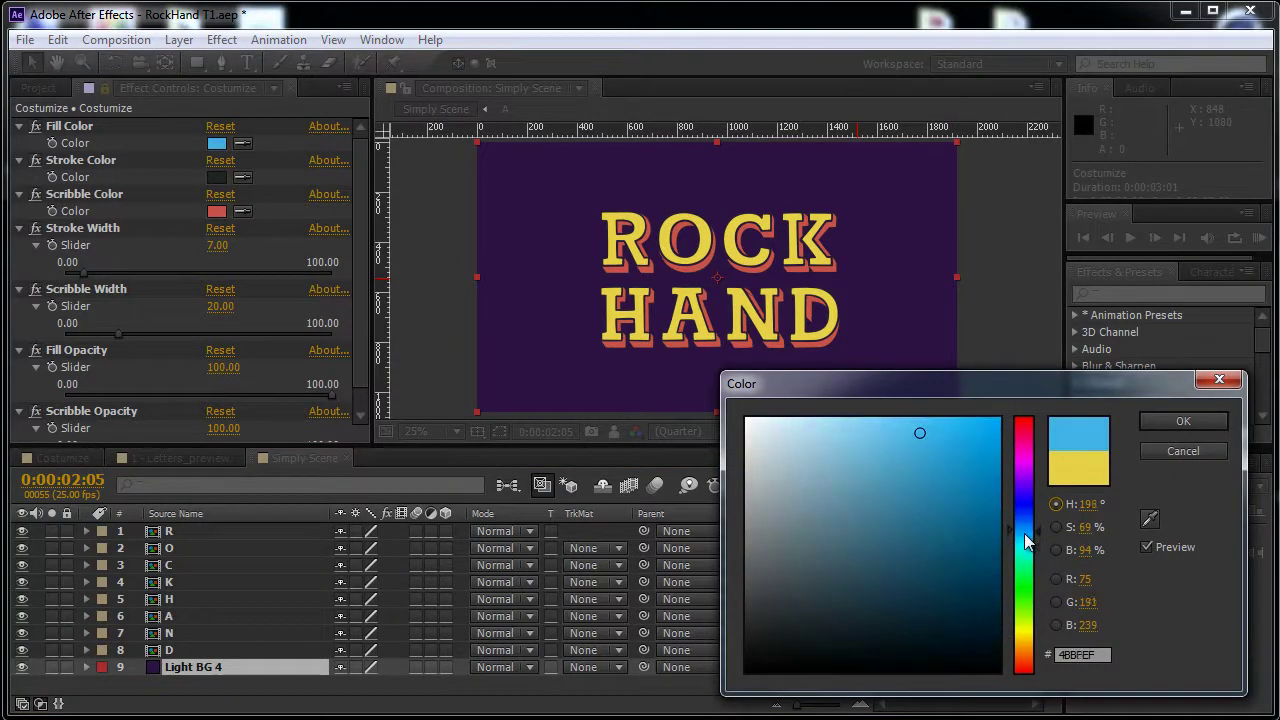
pyautogui.click(927, 469)
pyautogui.click(1025, 538)
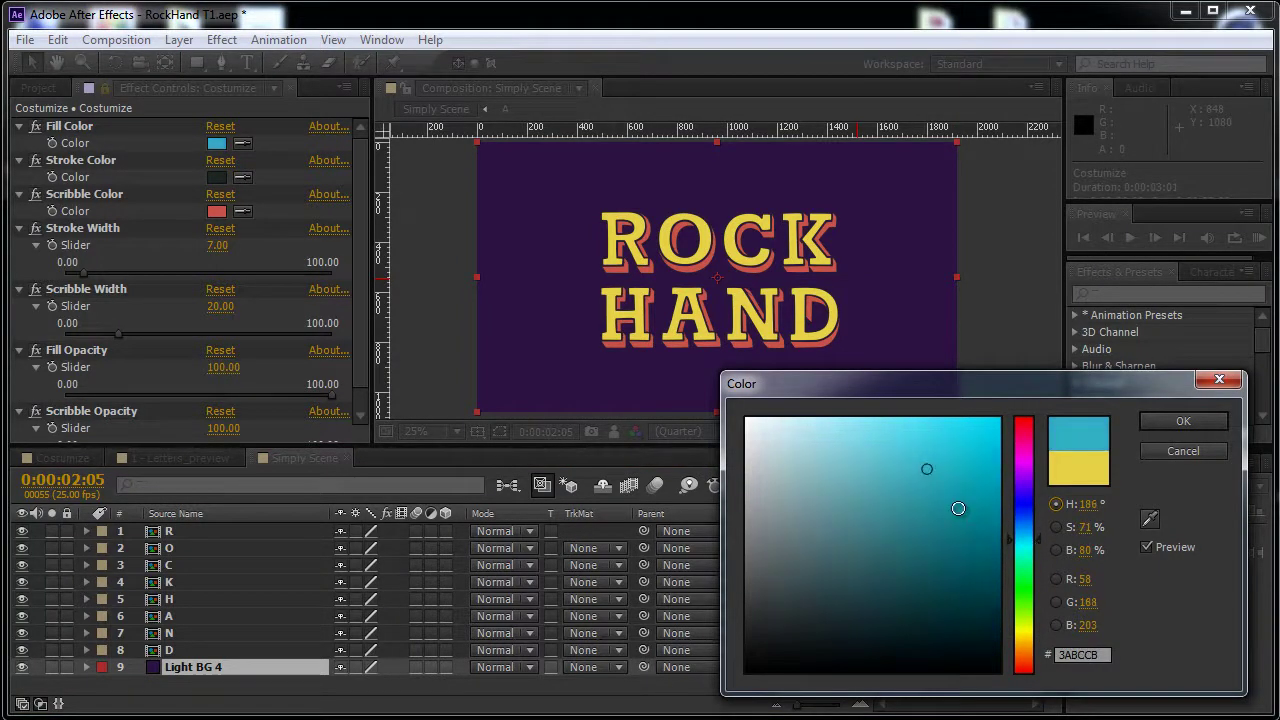
pyautogui.moveTo(958, 508); pyautogui.dragTo(980, 491)
pyautogui.click(1183, 421)
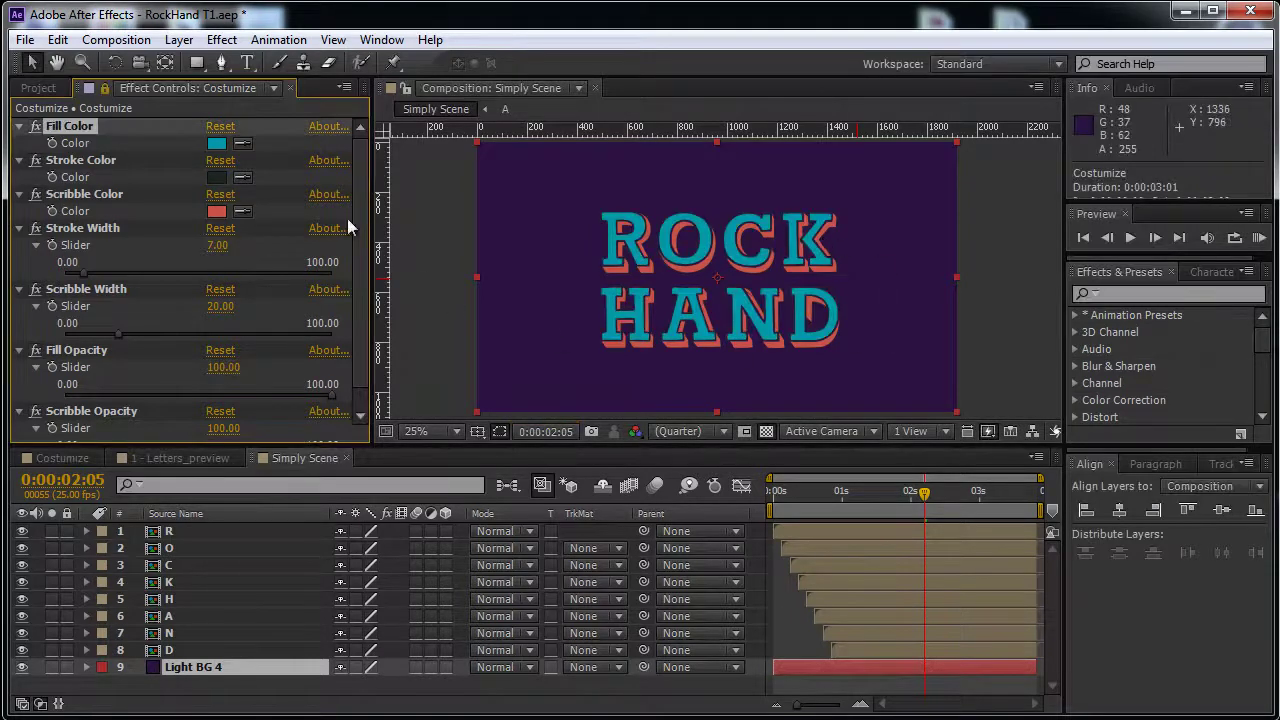
# - Sample the teal fill for the Stroke Color and lighten it to a pale cyan
pyautogui.click(244, 177)
pyautogui.click(220, 143)
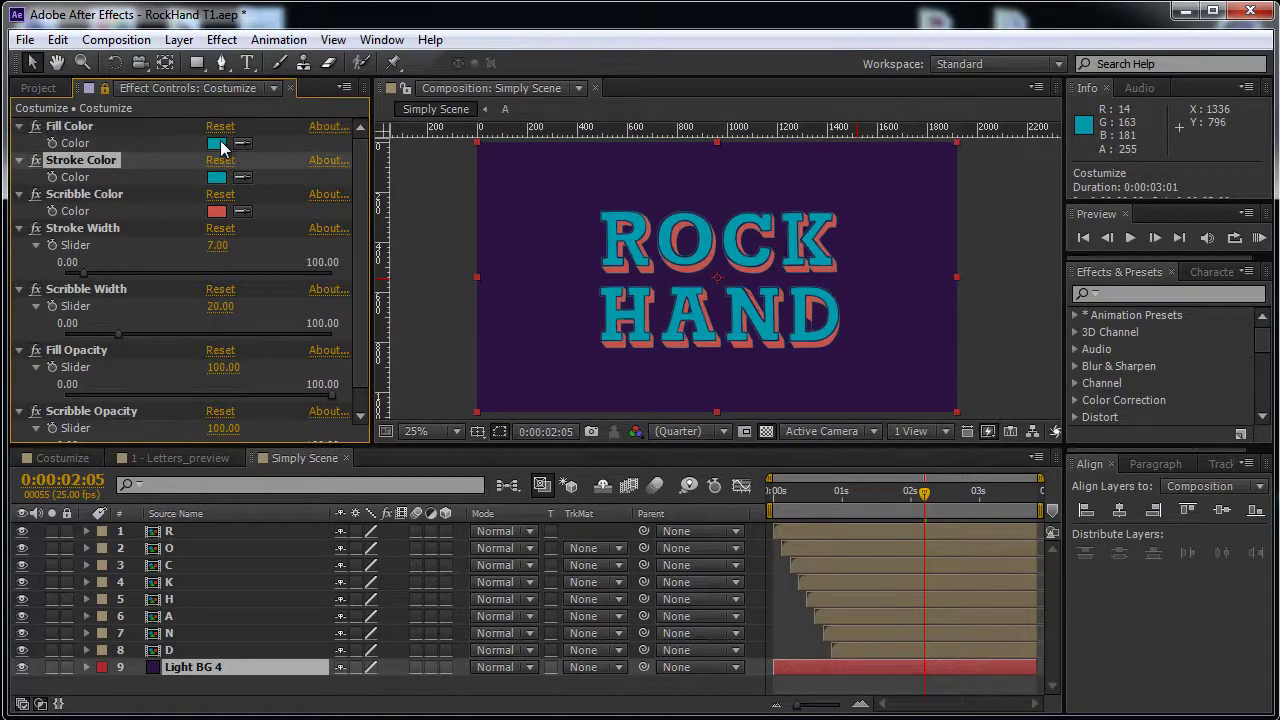
pyautogui.click(216, 177)
pyautogui.moveTo(918, 480); pyautogui.dragTo(863, 440)
pyautogui.click(1183, 421)
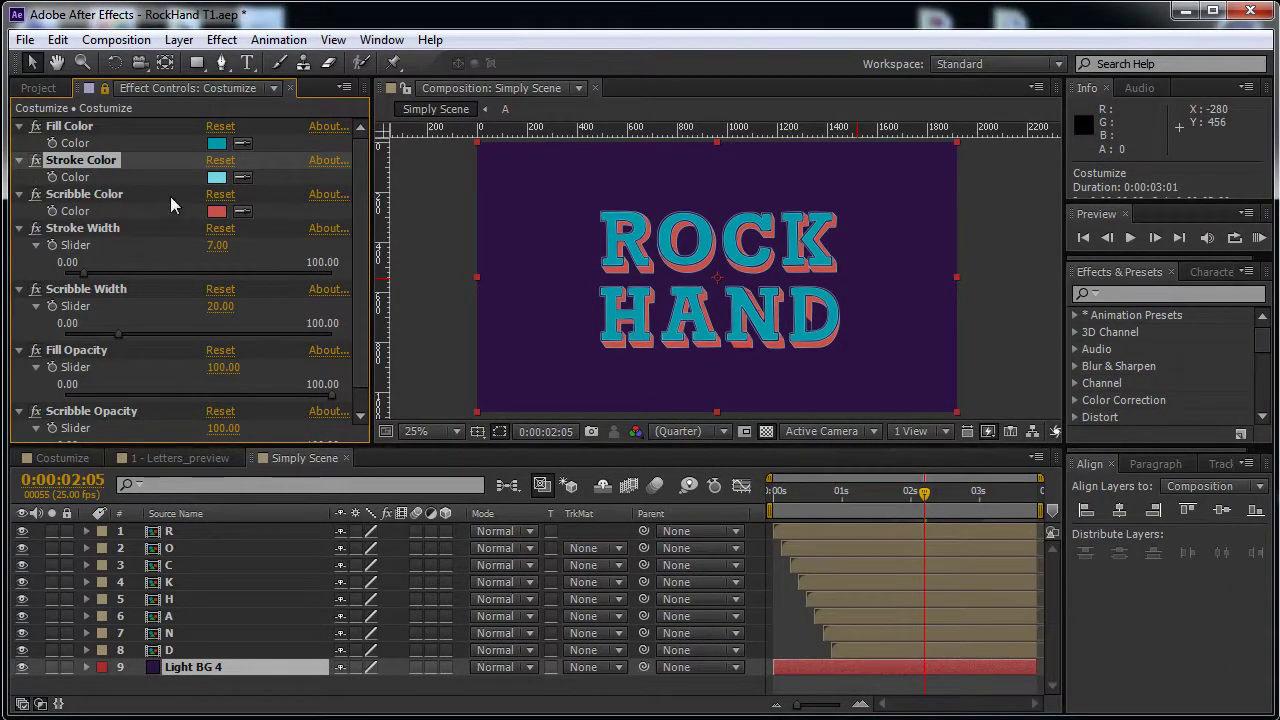
# - Set the Costumize layer's Scribble Opacity to 0 and its Stroke Width to 15
pyautogui.moveTo(361, 310); pyautogui.dragTo(359, 334)
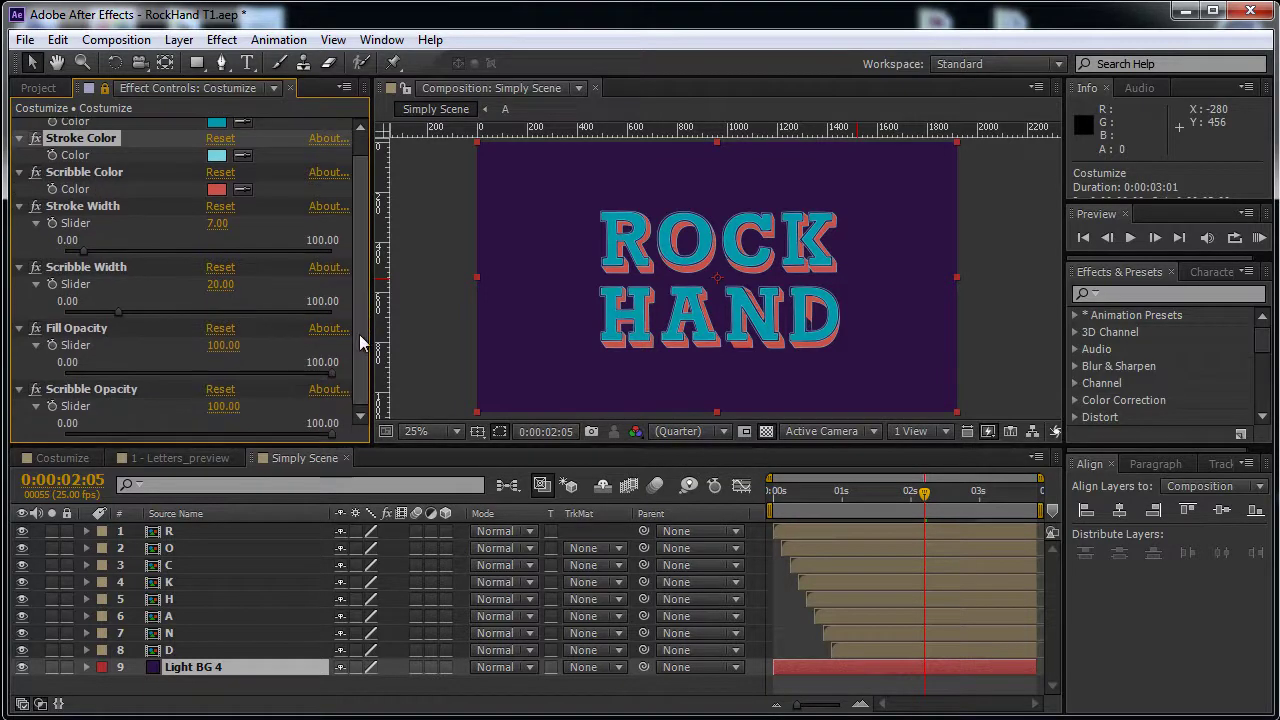
pyautogui.moveTo(333, 439); pyautogui.dragTo(269, 438)
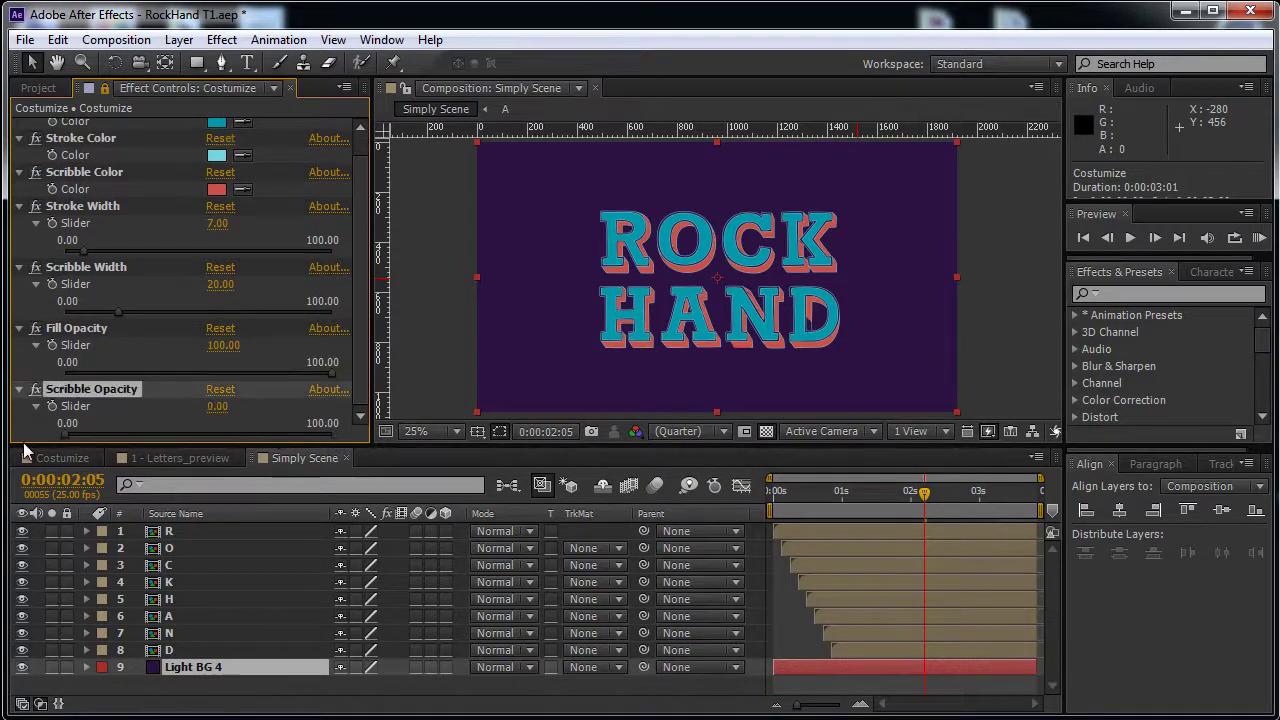
pyautogui.moveTo(365, 296); pyautogui.dragTo(362, 260)
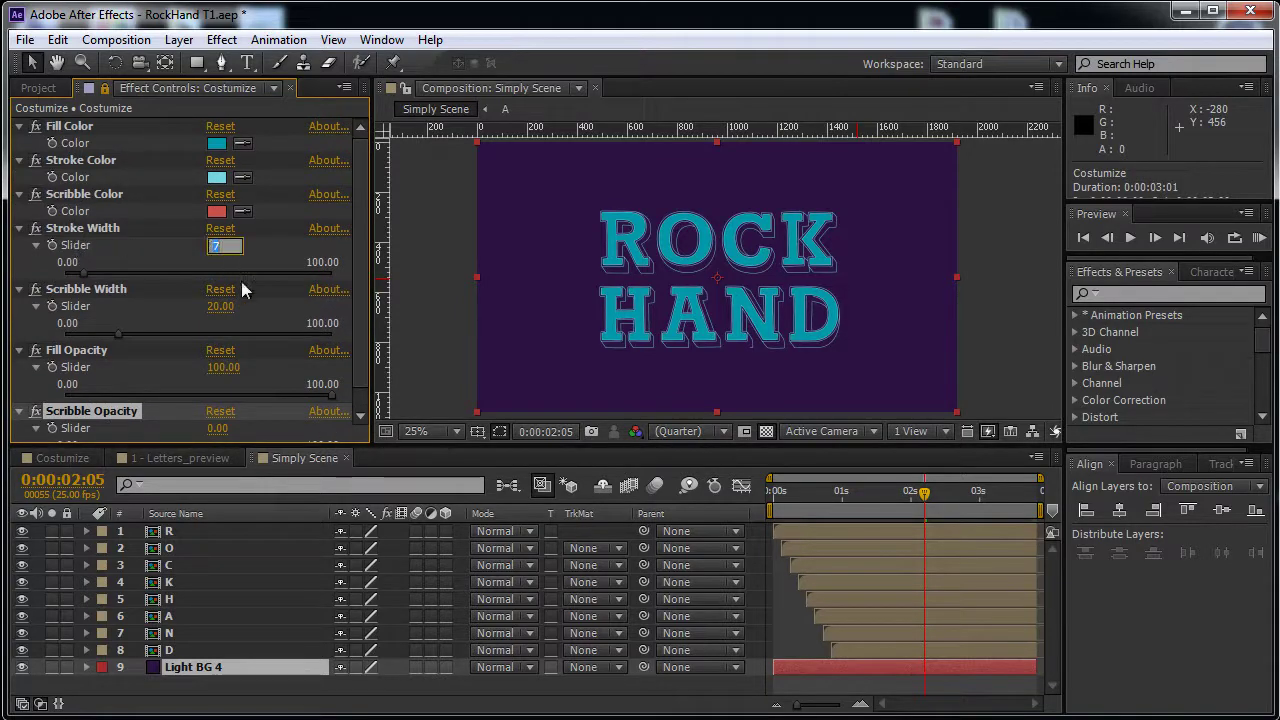
pyautogui.write('10')
pyautogui.press('Return')
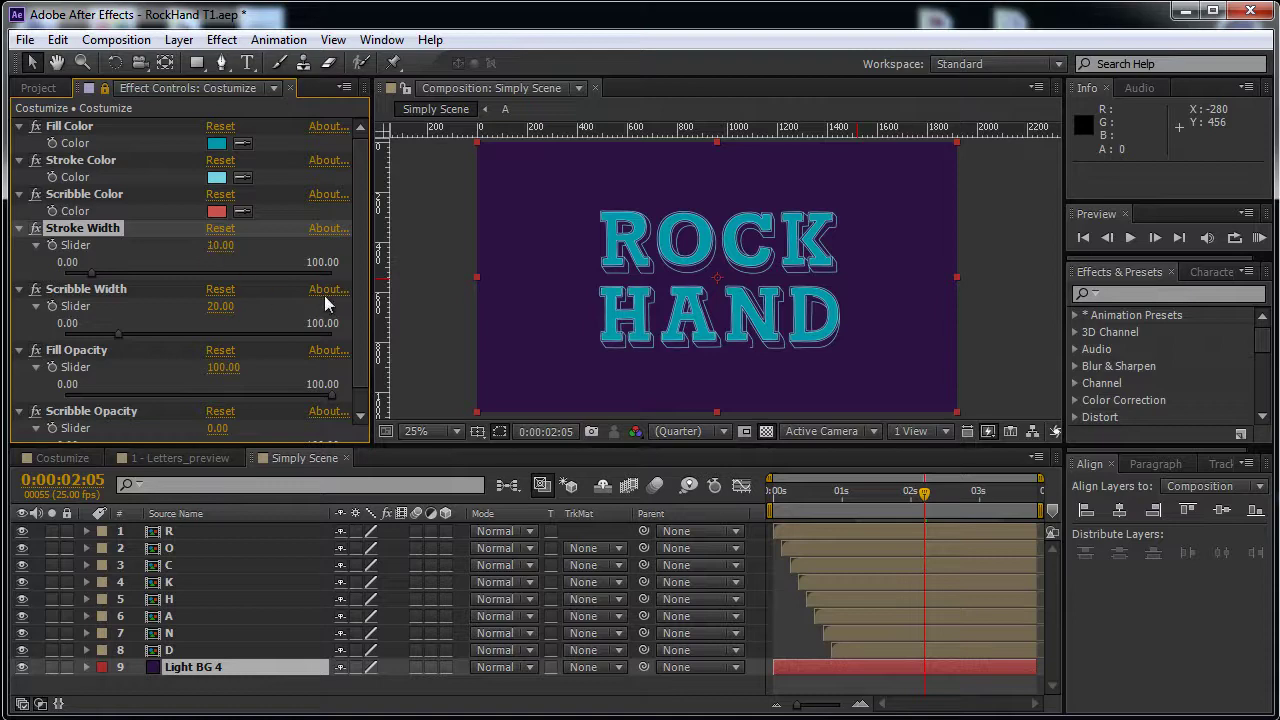
pyautogui.click(221, 245)
pyautogui.write('15')
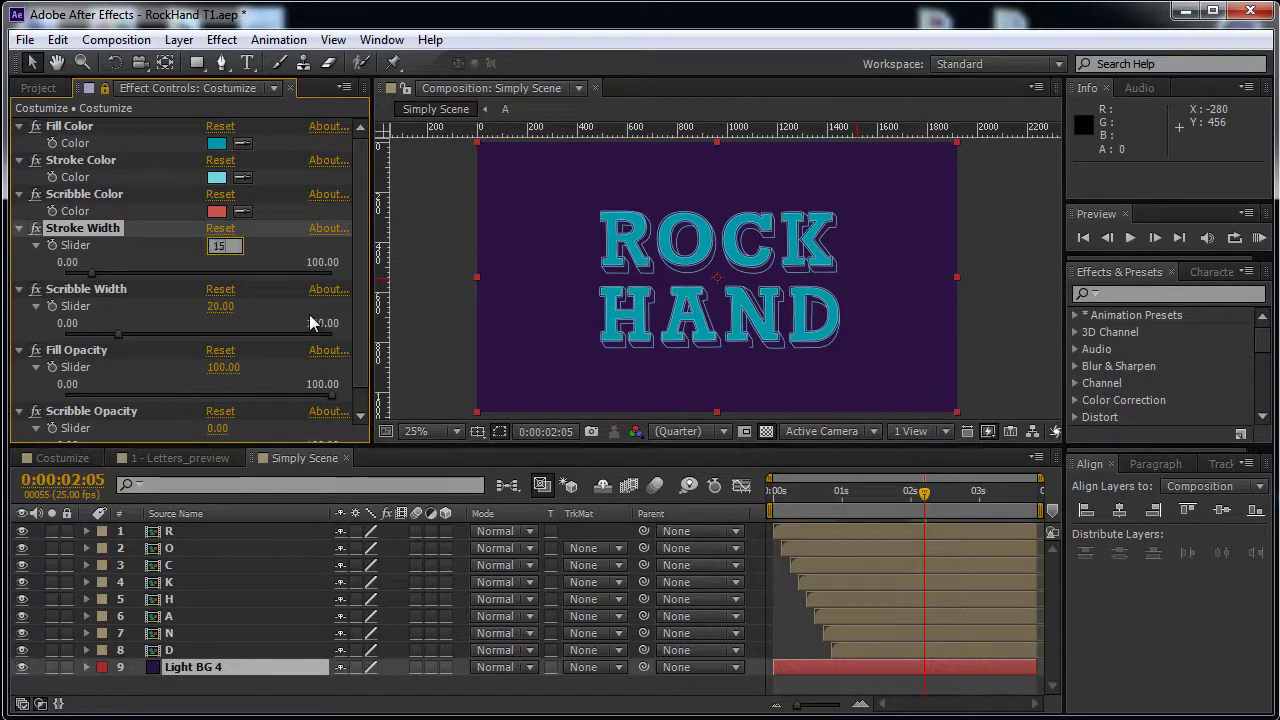
pyautogui.press('Return')
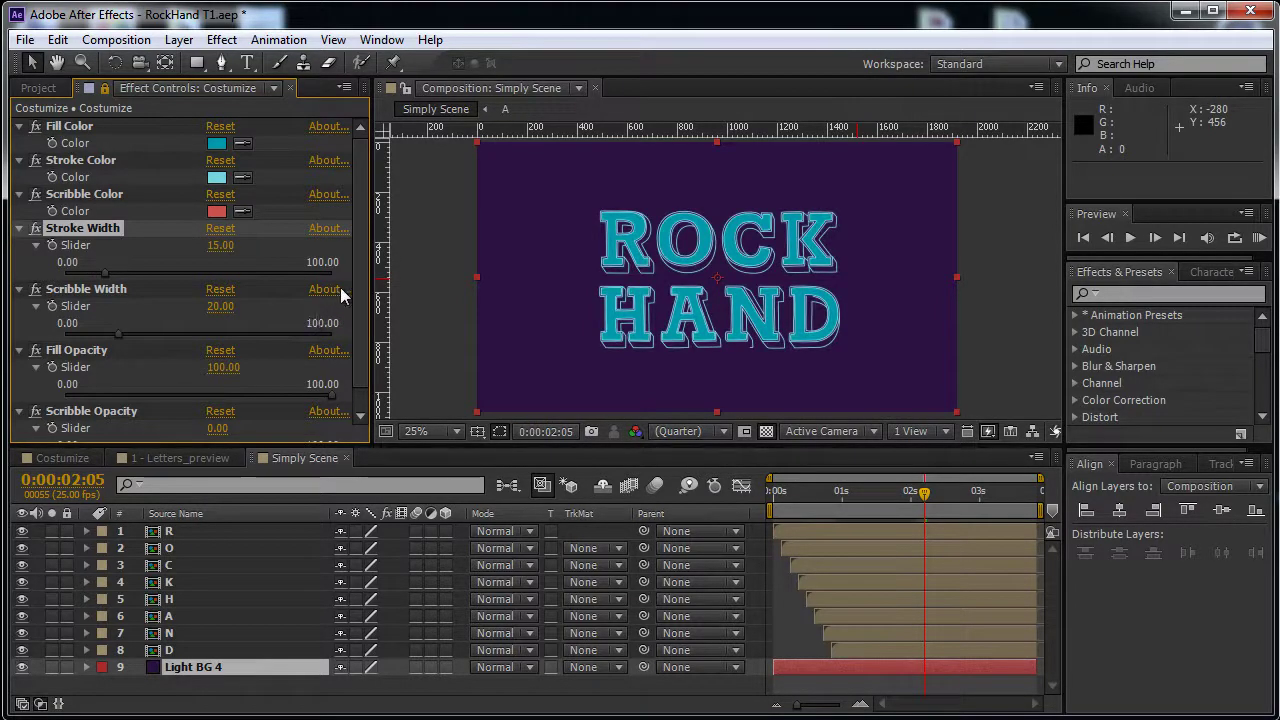
# - Change the lettering's Fill Color to a brighter turquoise, about RGB 17, 213, 197
pyautogui.scroll(-1, 362, 316)
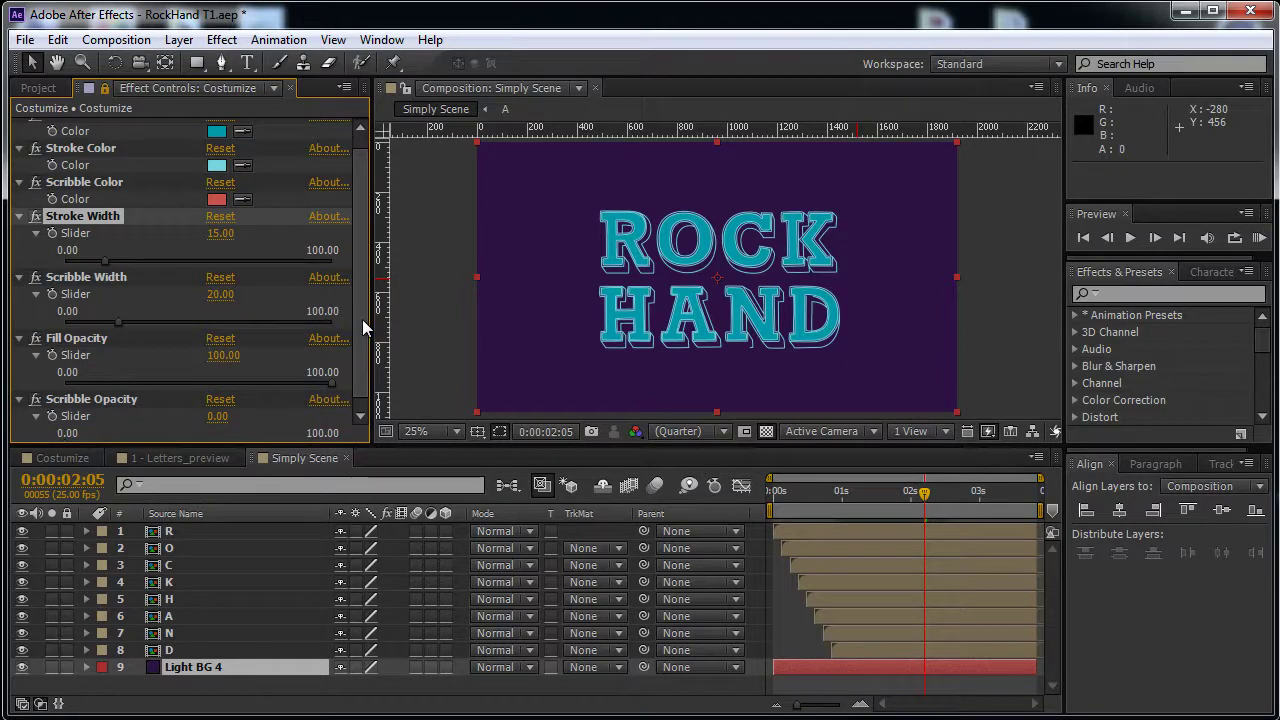
pyautogui.scroll(1, 363, 312)
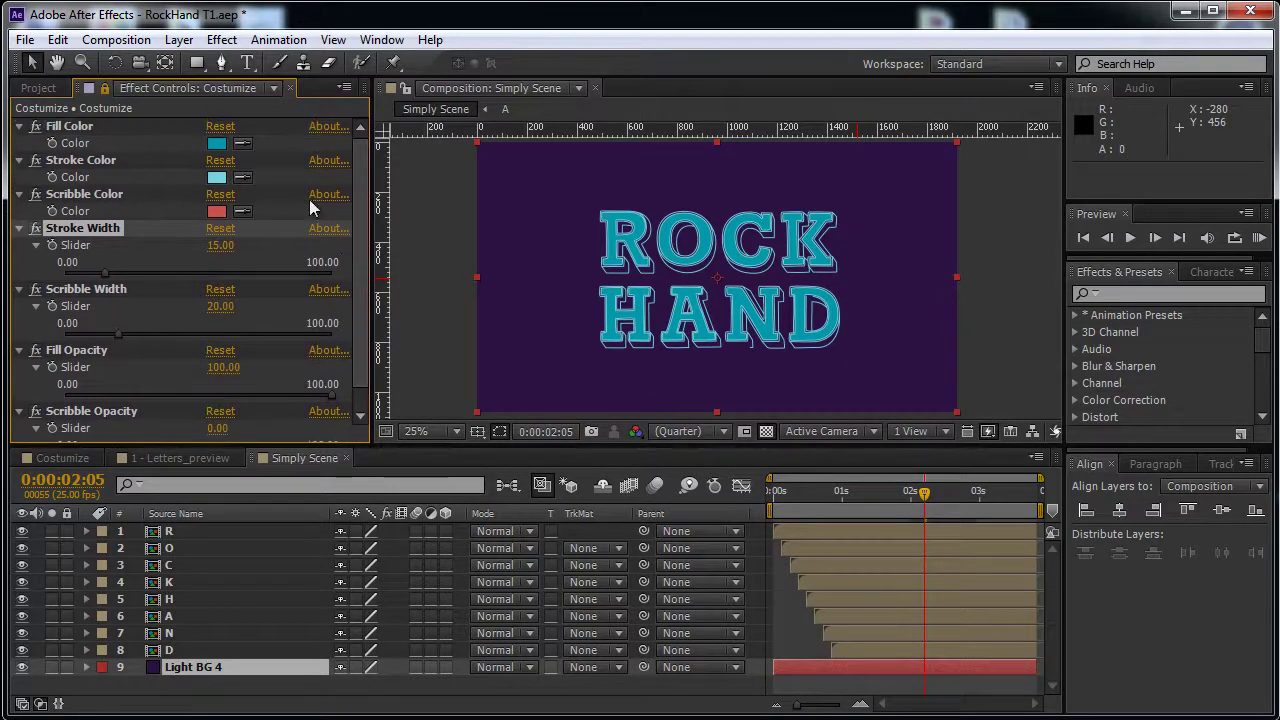
pyautogui.click(216, 143)
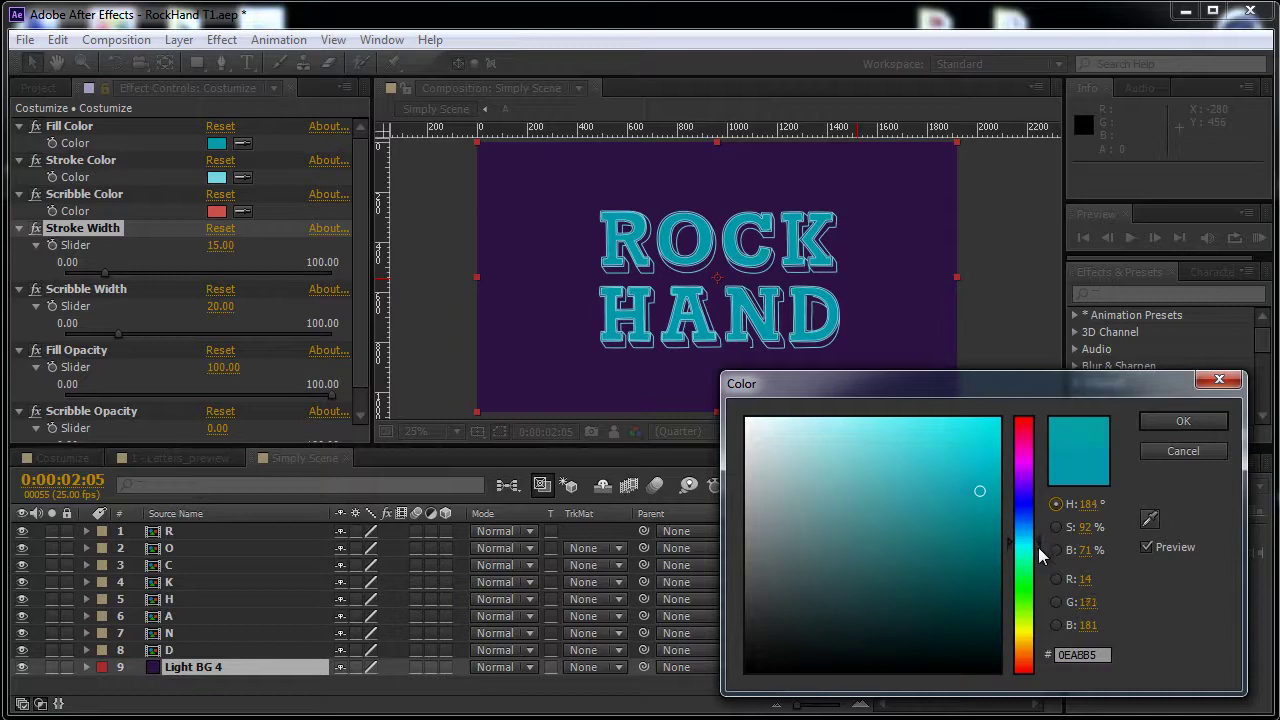
pyautogui.moveTo(989, 515); pyautogui.dragTo(982, 460)
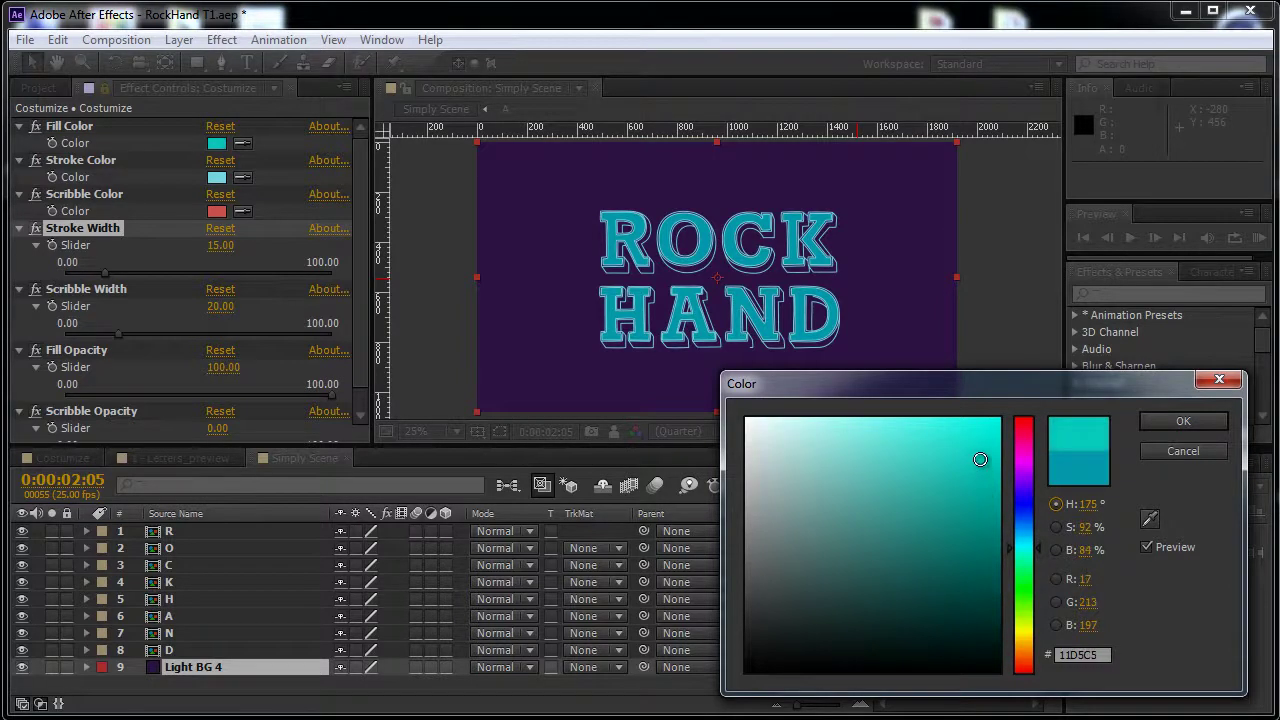
pyautogui.click(1181, 421)
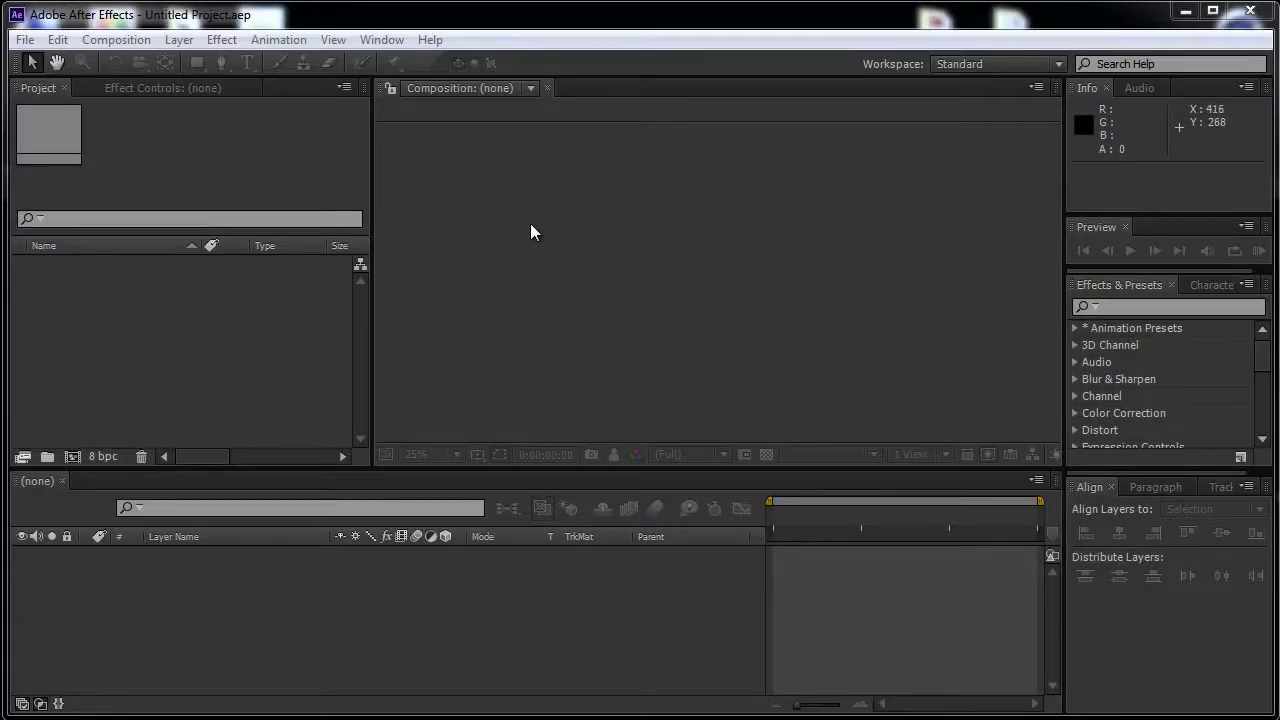
# - Open the RockHand T2 project from the RockHand - Animated Typeface folder
pyautogui.click(24, 39)
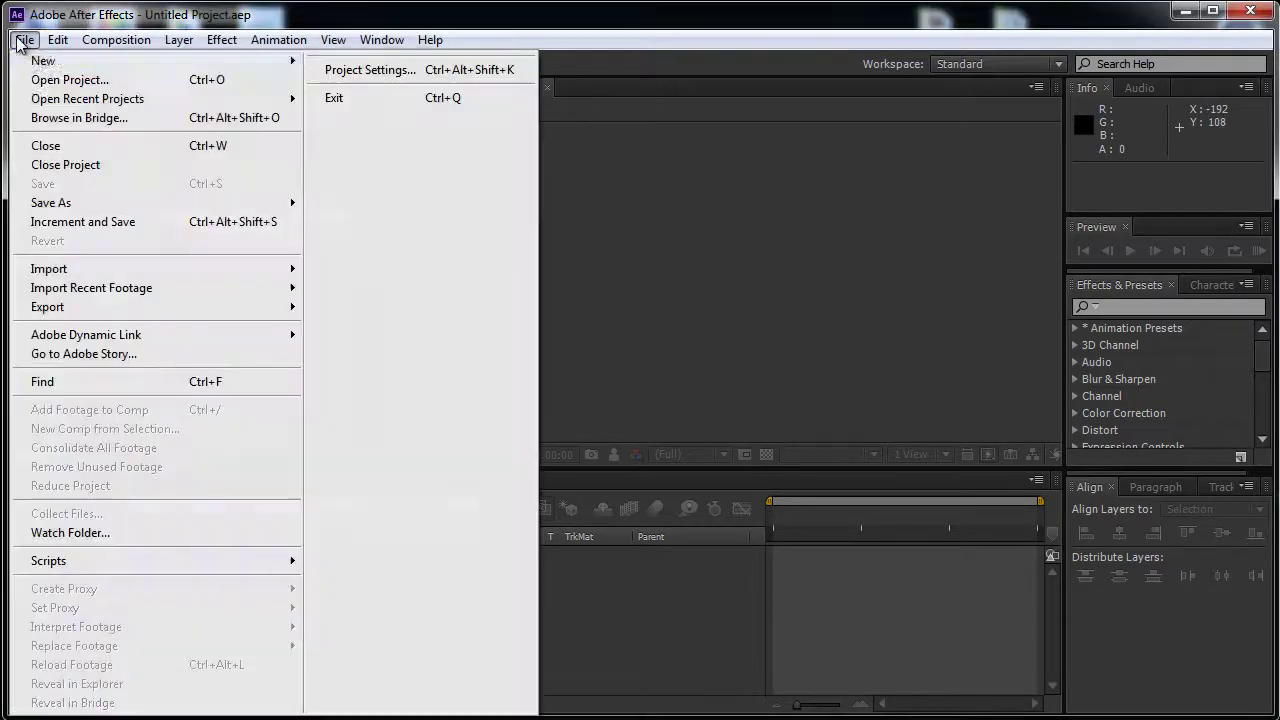
pyautogui.click(60, 77)
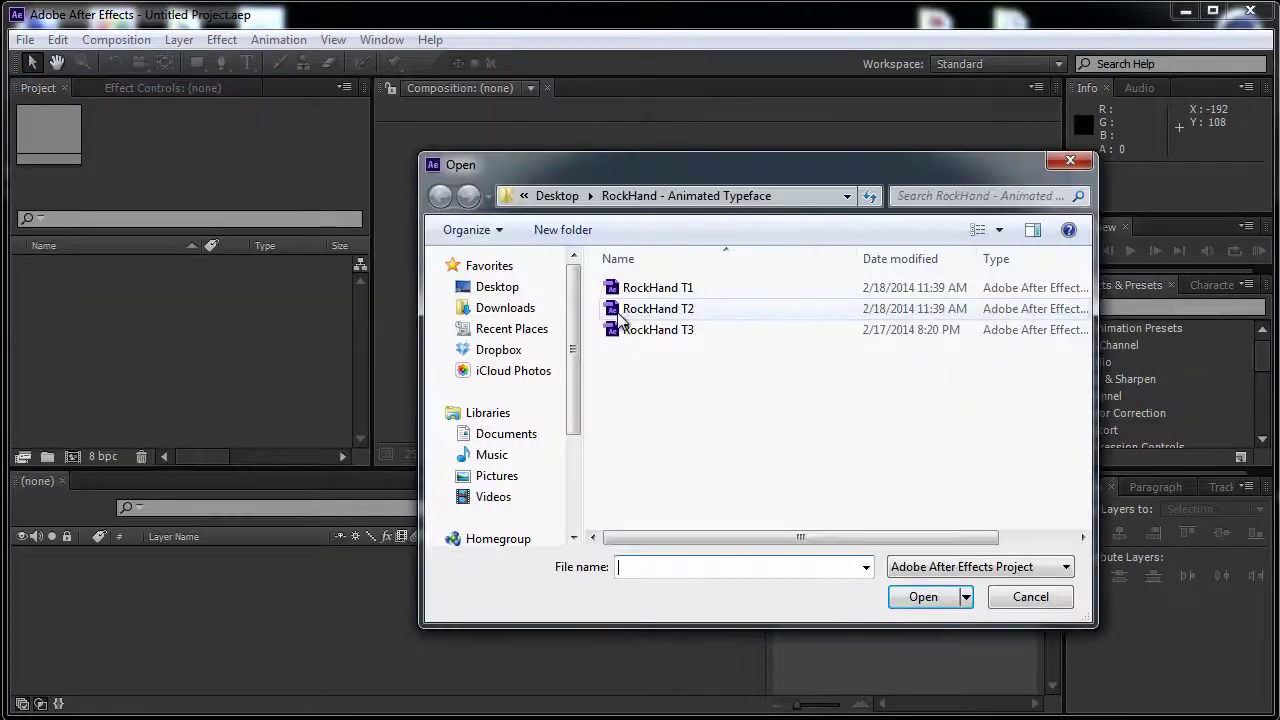
pyautogui.click(741, 319)
pyautogui.click(926, 597)
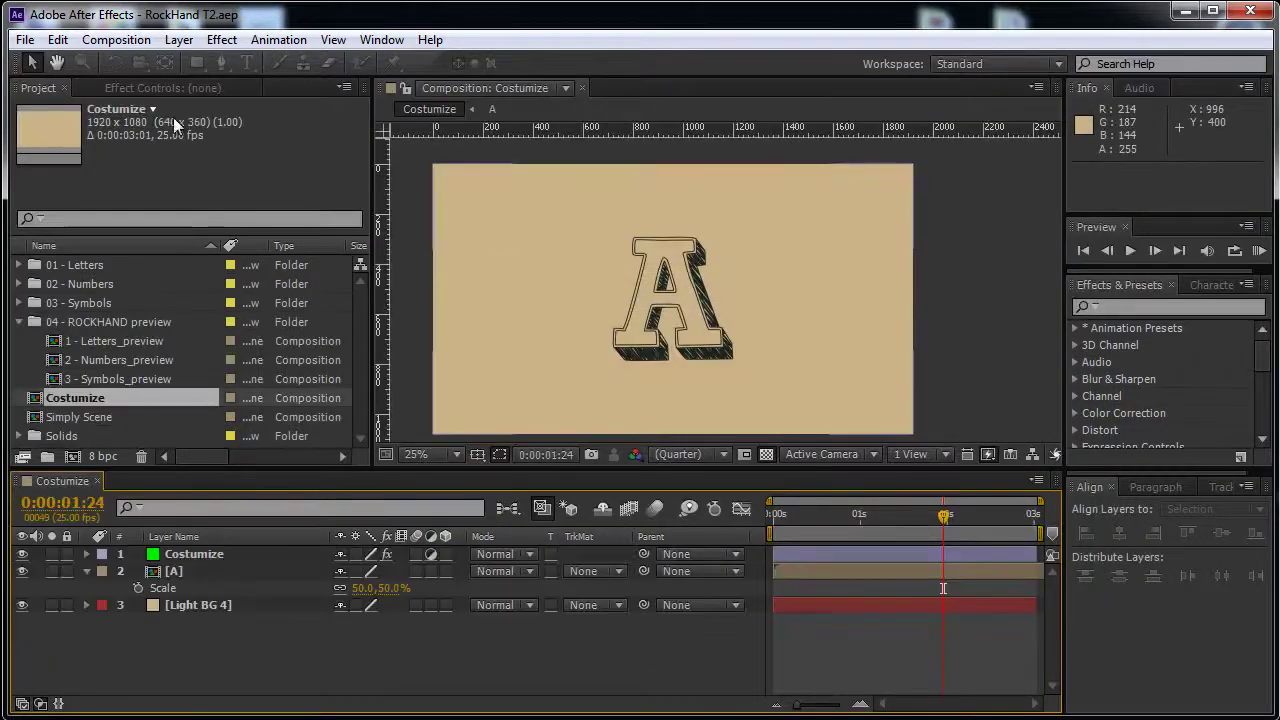
# - Create a new composition, Comp 1, at 1920 x 1080, 25 fps and 5 seconds long
pyautogui.click(118, 40)
pyautogui.click(129, 63)
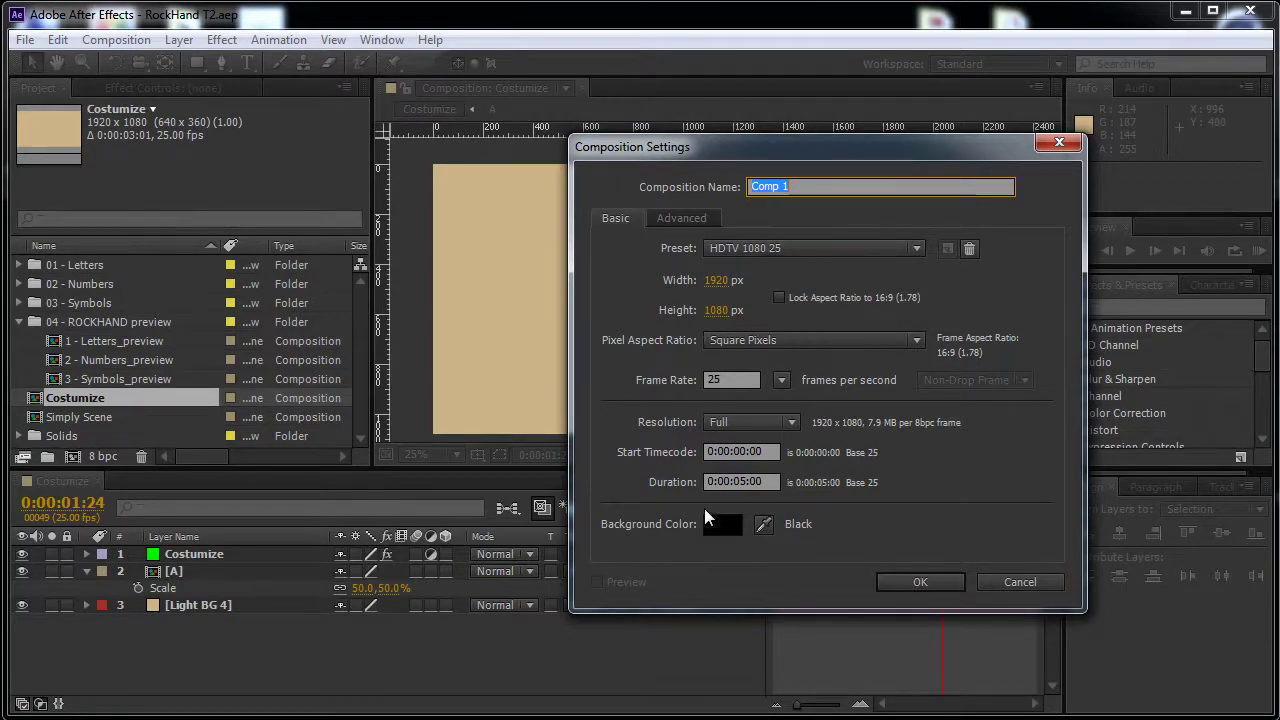
pyautogui.click(898, 581)
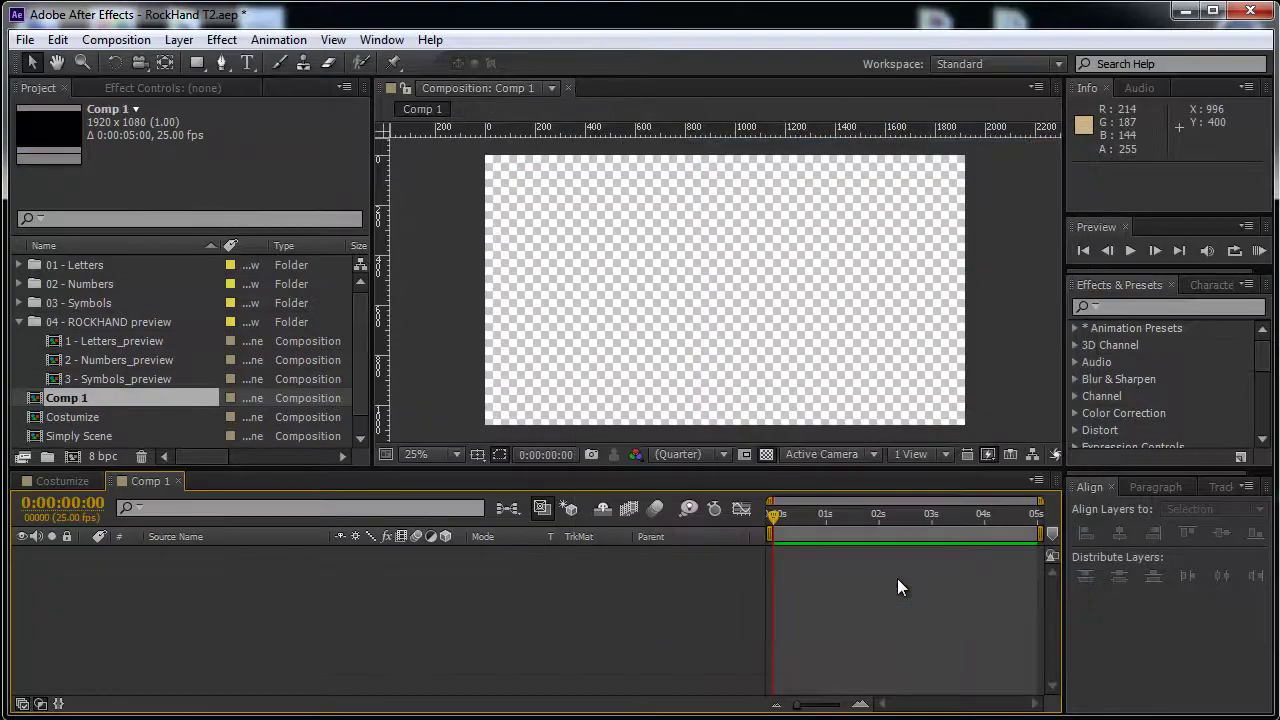
# - Add a full-frame 1920 x 1080 solid background to Comp 1 in near-black, RGB 21, 21, 24
pyautogui.click(186, 39)
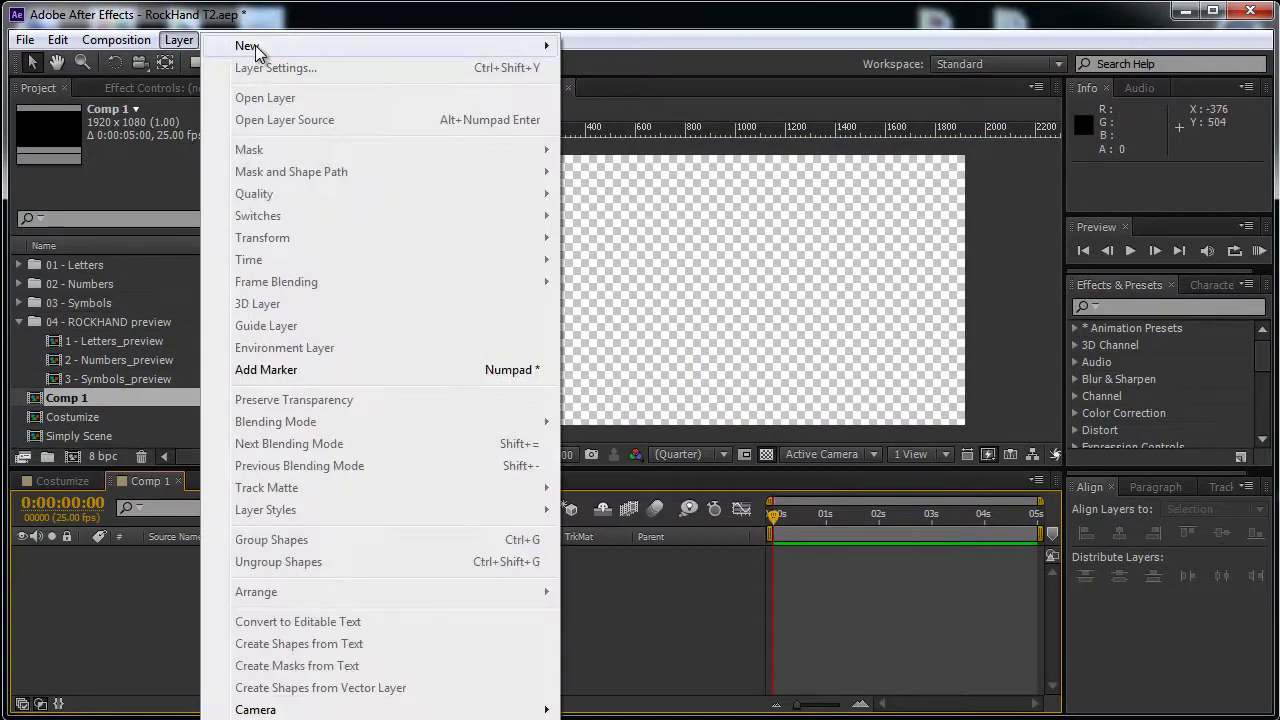
pyautogui.moveTo(500, 45)
pyautogui.click(612, 68)
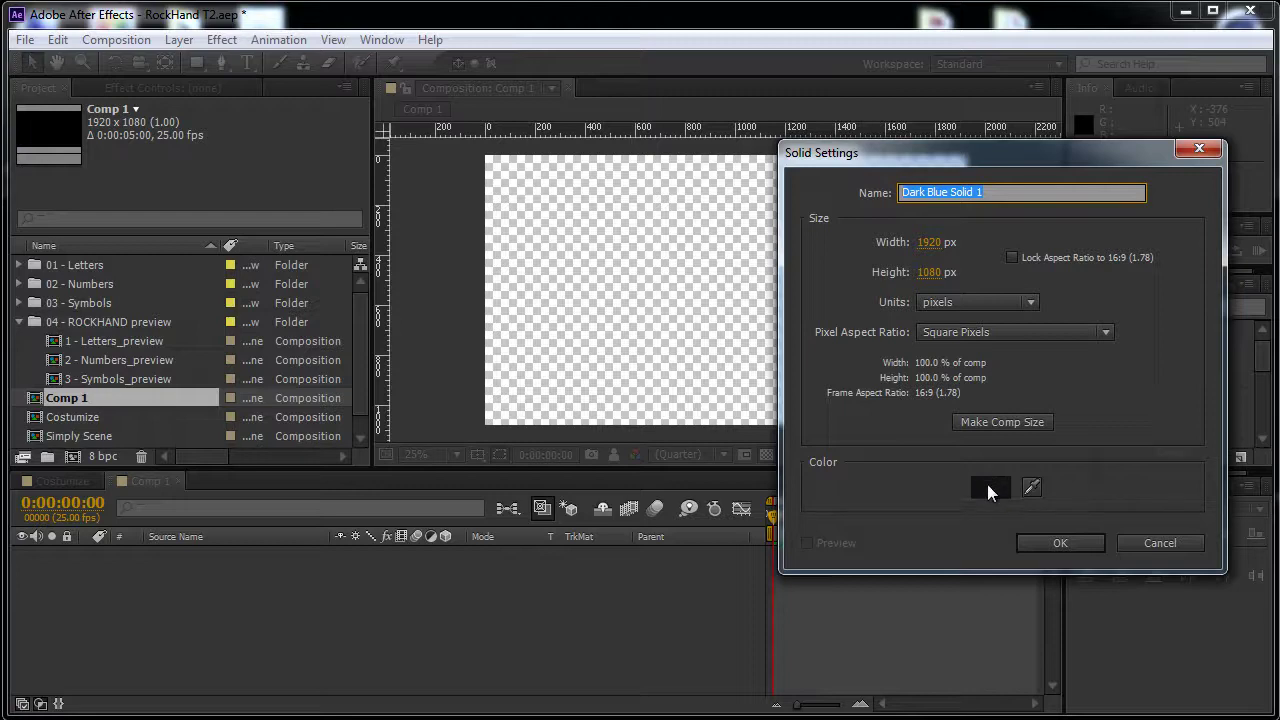
pyautogui.click(987, 484)
pyautogui.moveTo(785, 642); pyautogui.dragTo(775, 648)
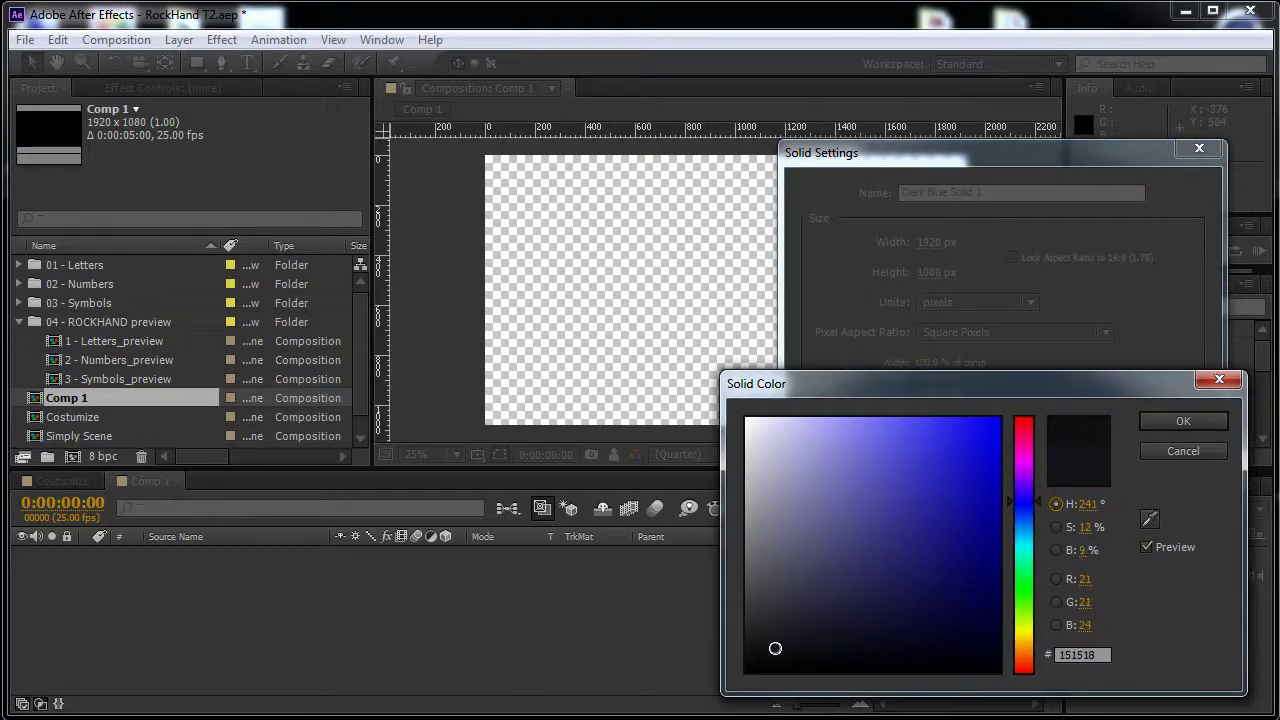
pyautogui.click(1181, 420)
pyautogui.click(1034, 536)
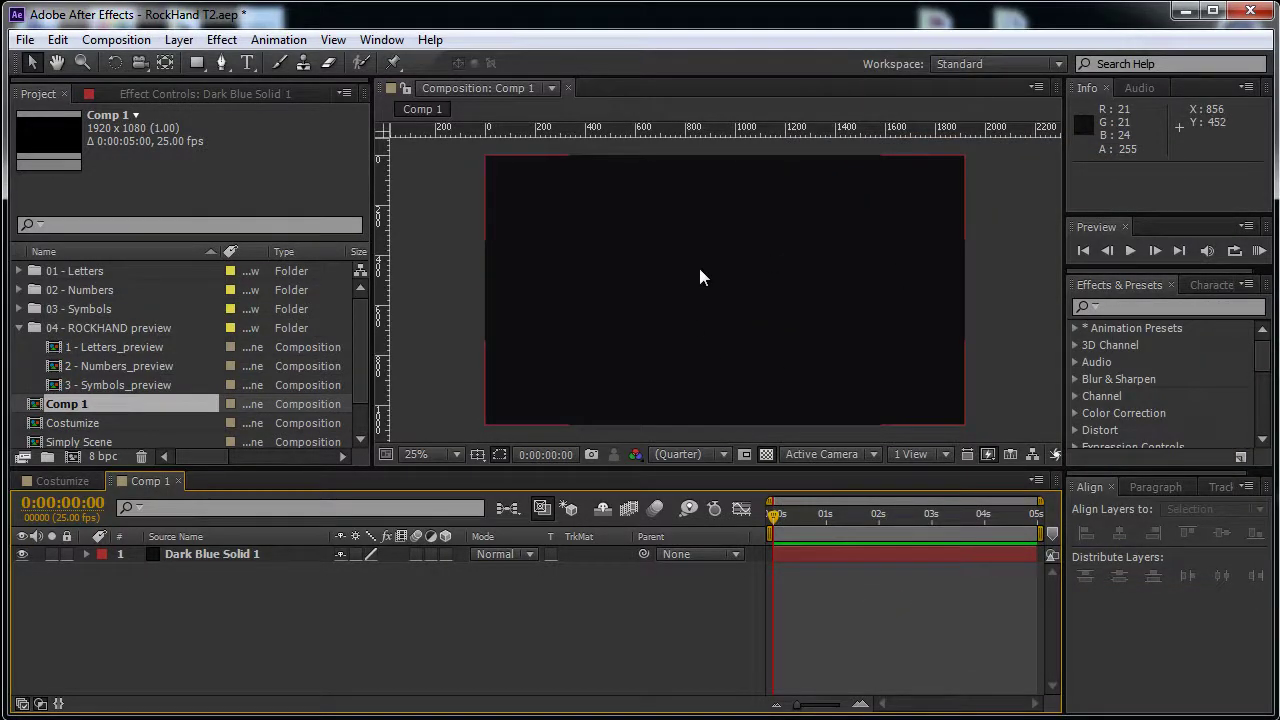
# - Add the letter compositions N, E, W, Y, O, R and K from 01 - Letters to Comp 1 above the dark solid
pyautogui.click(19, 271)
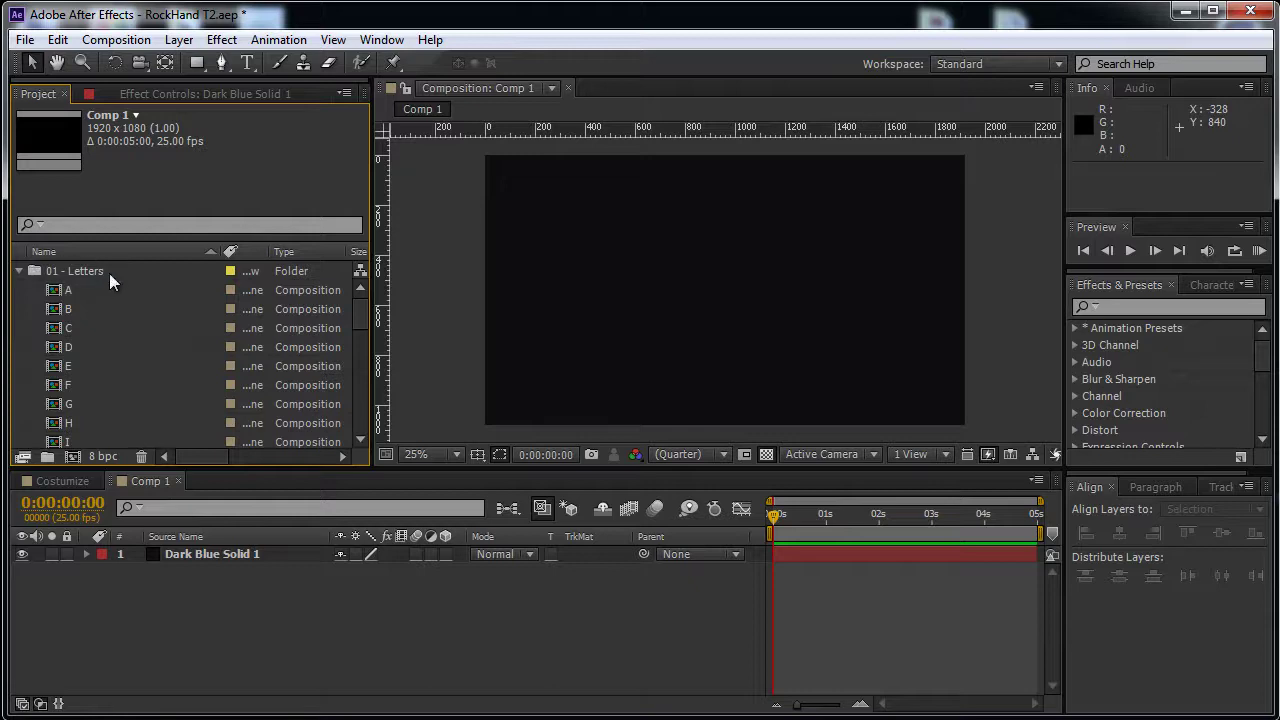
pyautogui.moveTo(362, 318); pyautogui.dragTo(359, 352)
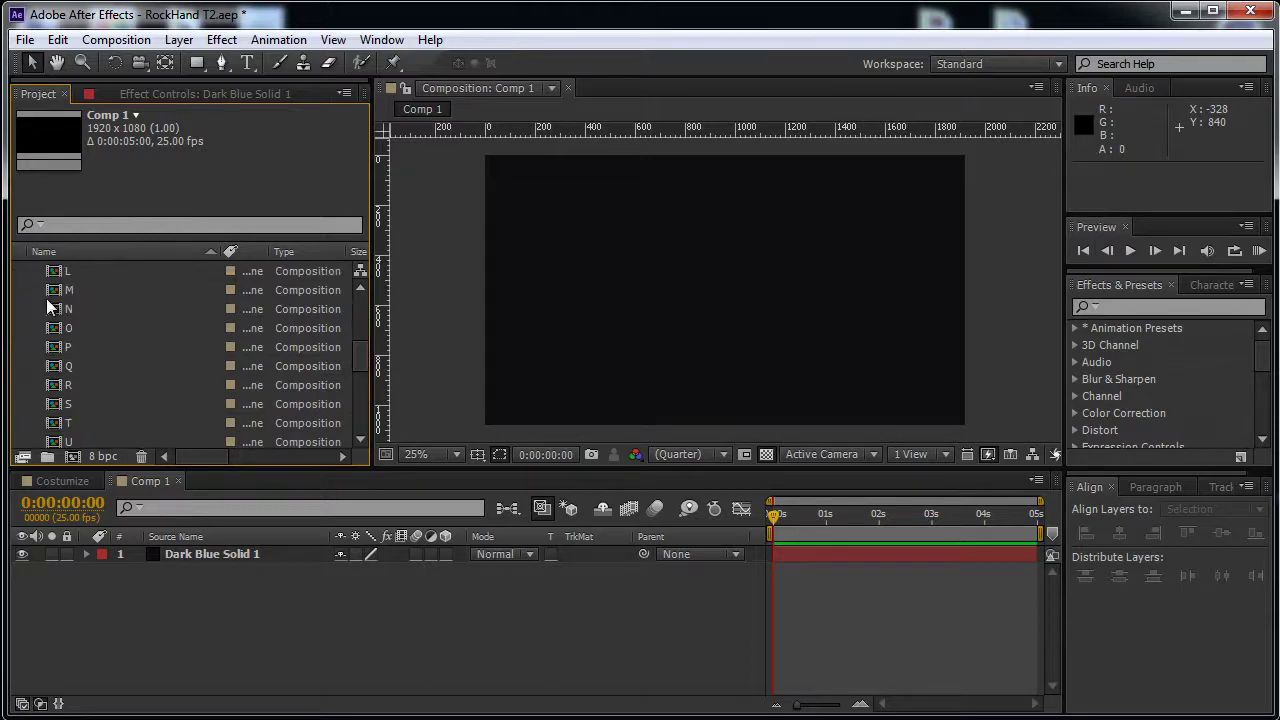
pyautogui.click(81, 313)
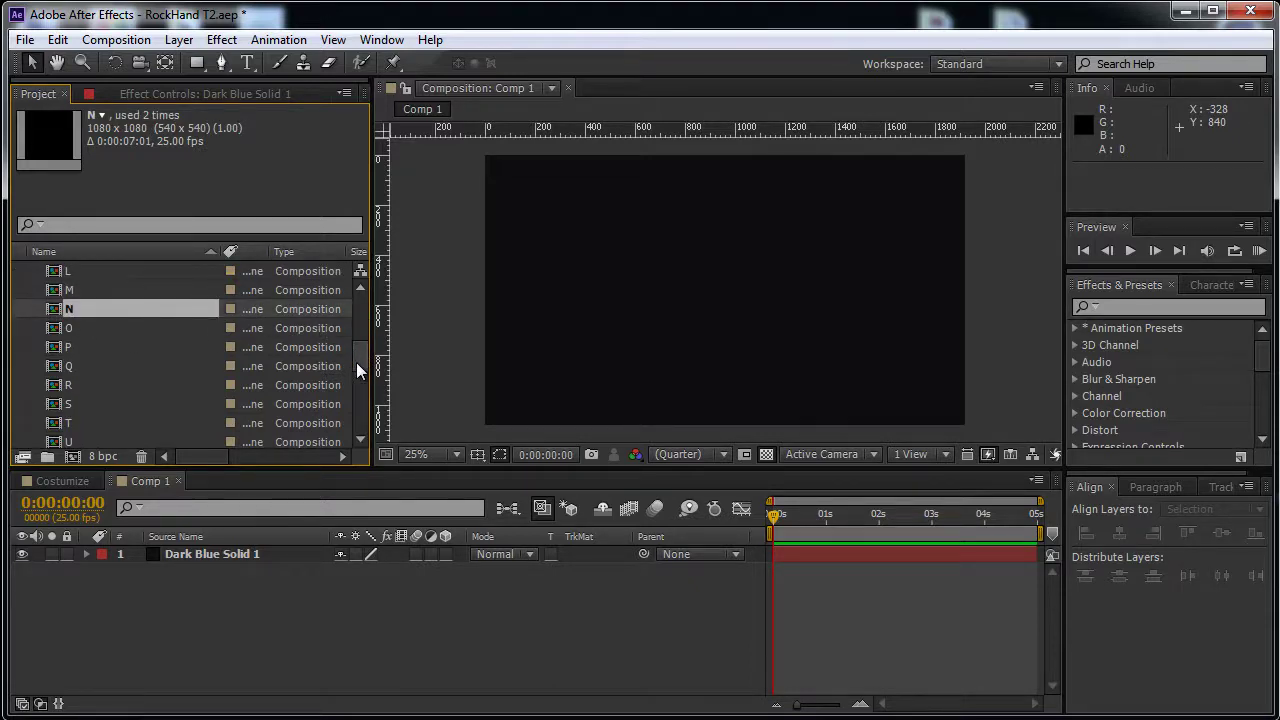
pyautogui.moveTo(356, 362); pyautogui.dragTo(351, 327)
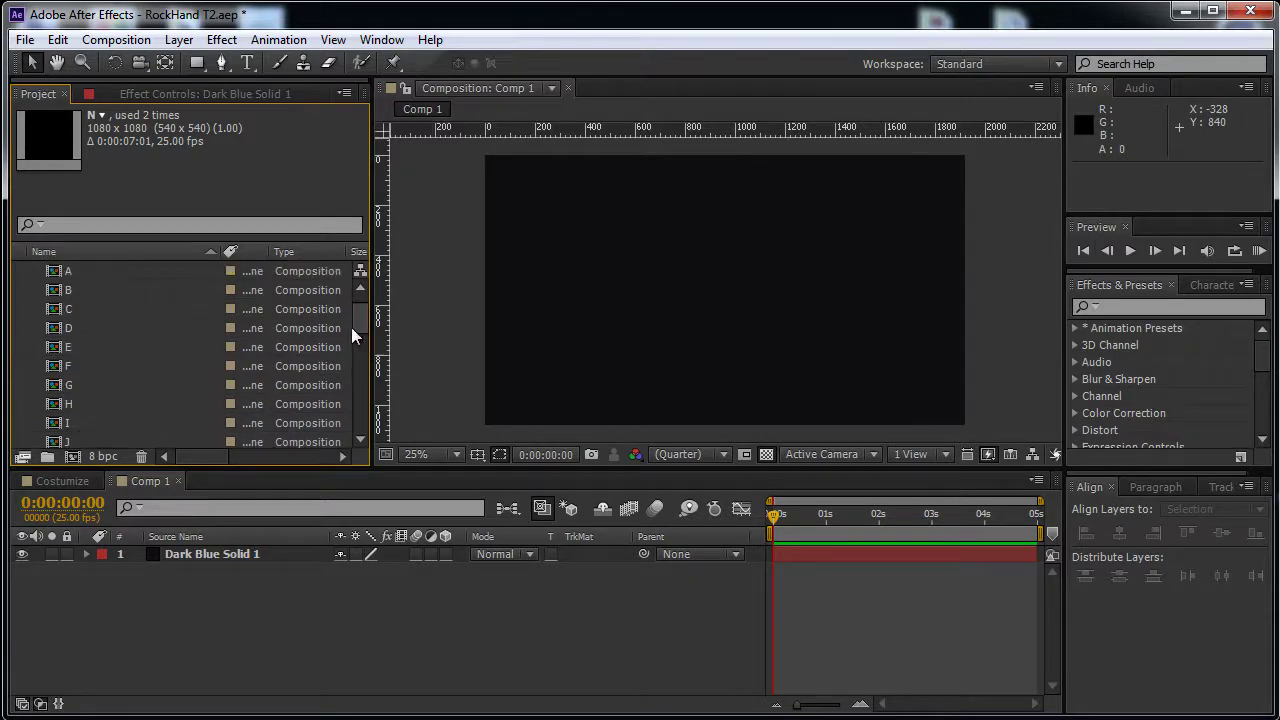
pyautogui.click(95, 329)
pyautogui.click(95, 347)
pyautogui.scroll(-7, 349, 377)
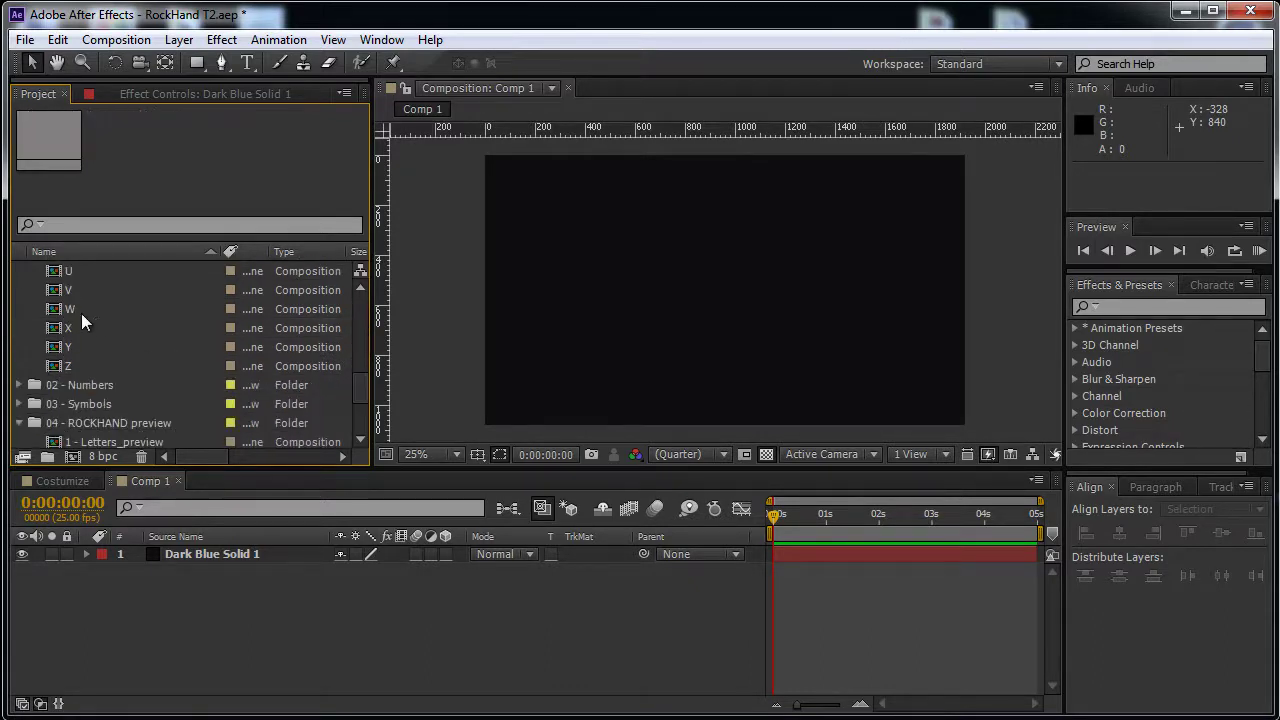
pyautogui.click(80, 310)
pyautogui.keyDown('ctrl'); pyautogui.click(83, 347); pyautogui.keyUp('ctrl')
pyautogui.moveTo(360, 385)
pyautogui.mouseDown()
pyautogui.moveTo(358, 358)
pyautogui.moveTo(381, 387)
pyautogui.moveTo(362, 332)
pyautogui.moveTo(356, 421)
pyautogui.moveTo(355, 376)
pyautogui.mouseUp()
pyautogui.keyDown('ctrl'); pyautogui.click(190, 385); pyautogui.keyUp('ctrl')
pyautogui.keyDown('ctrl'); pyautogui.click(200, 329); pyautogui.keyUp('ctrl')
pyautogui.moveTo(124, 386); pyautogui.dragTo(224, 550)
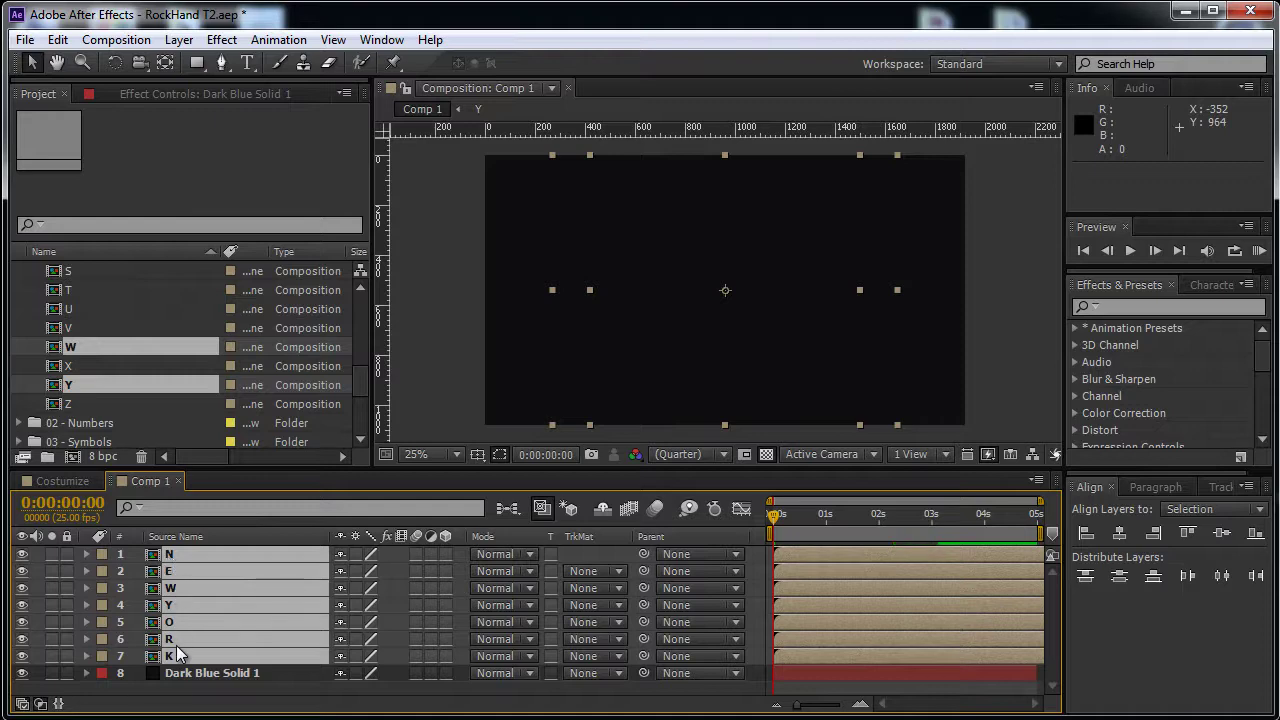
# - Preview the overlapping letter animation in Comp 1 and move the current time to 0:00:02:02
pyautogui.press('space')
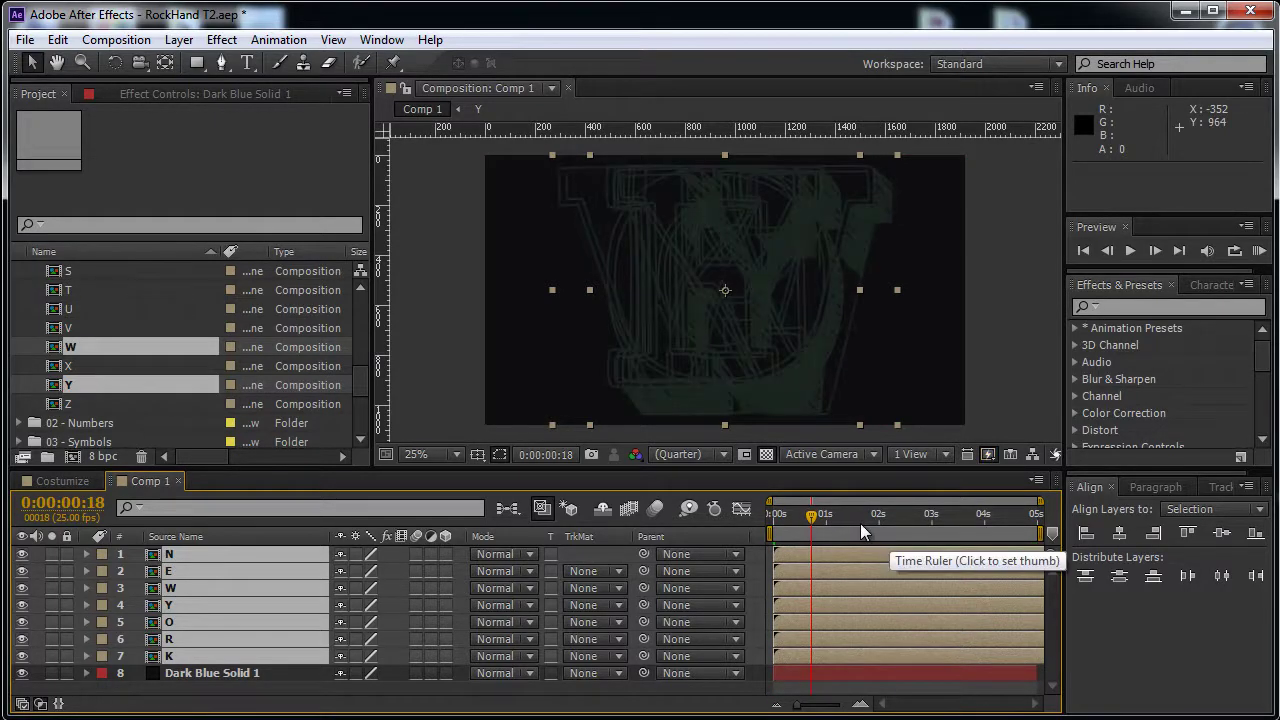
pyautogui.click(860, 523)
pyautogui.click(882, 523)
pyautogui.click(972, 345)
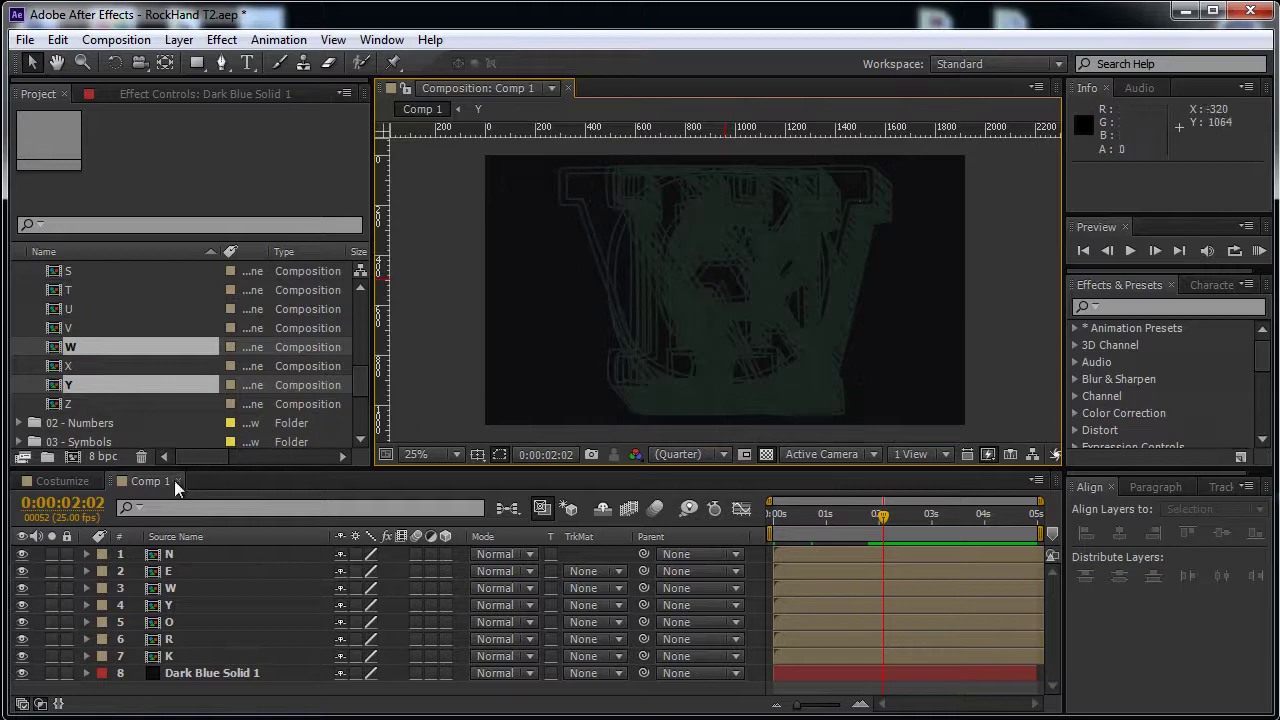
# - Show the Costumize layer's effect controls from the Costumize composition, lock them in view, and return to Comp 1
pyautogui.click(51, 481)
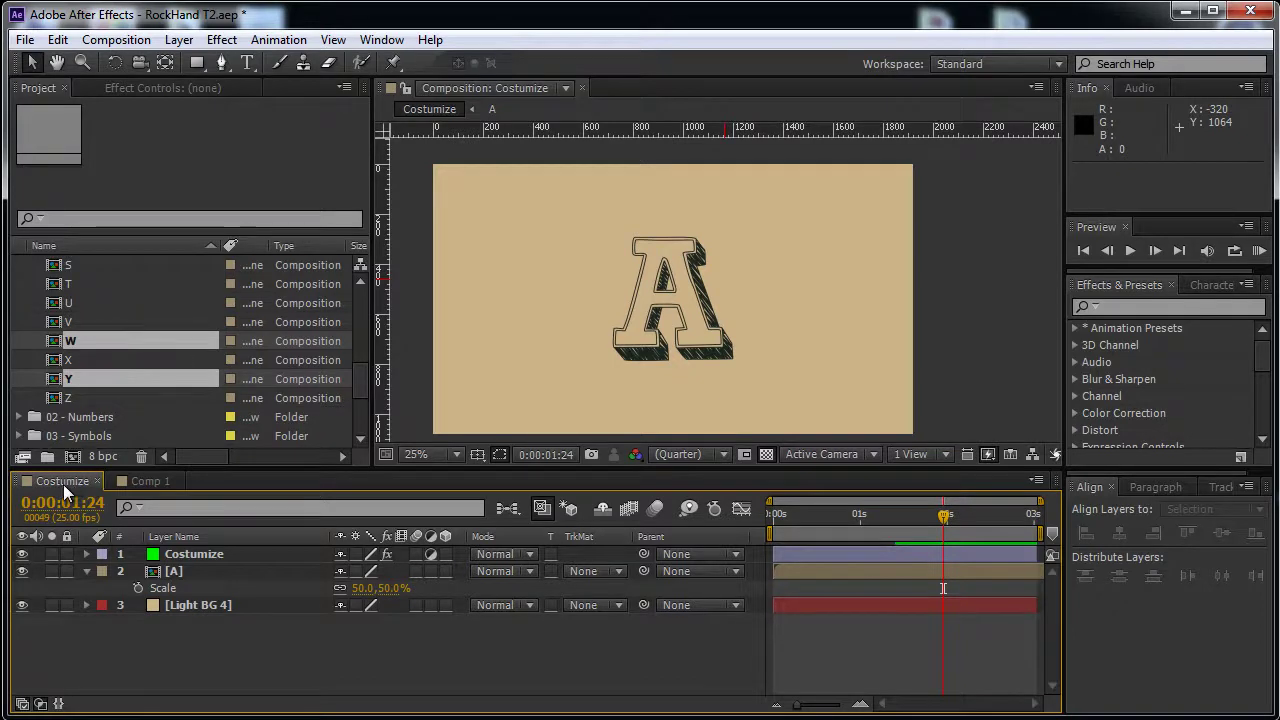
pyautogui.click(228, 556)
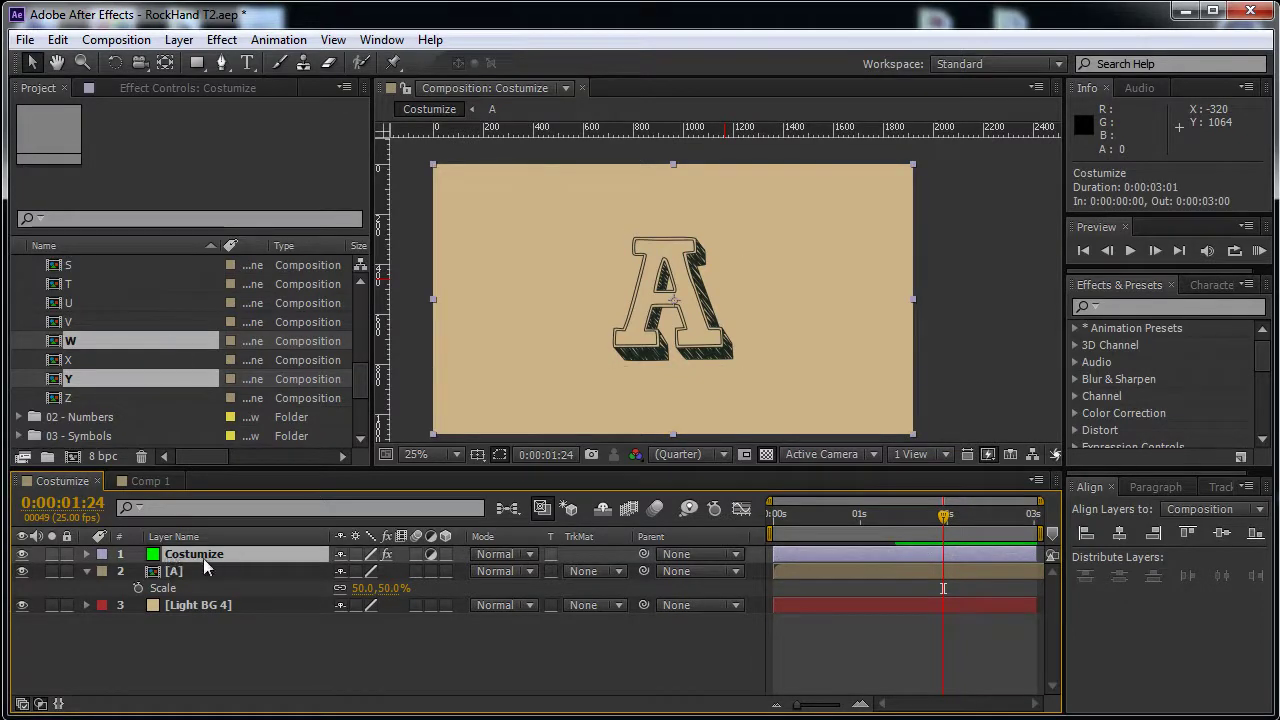
pyautogui.click(143, 89)
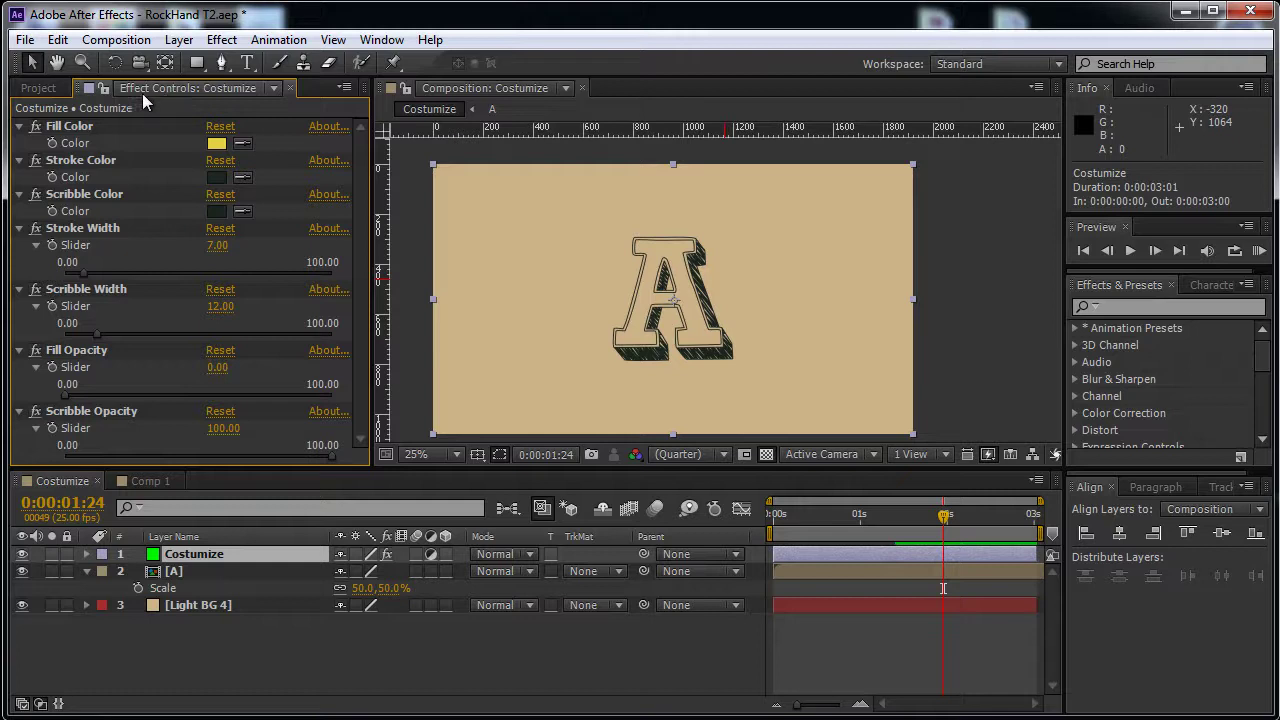
pyautogui.click(105, 91)
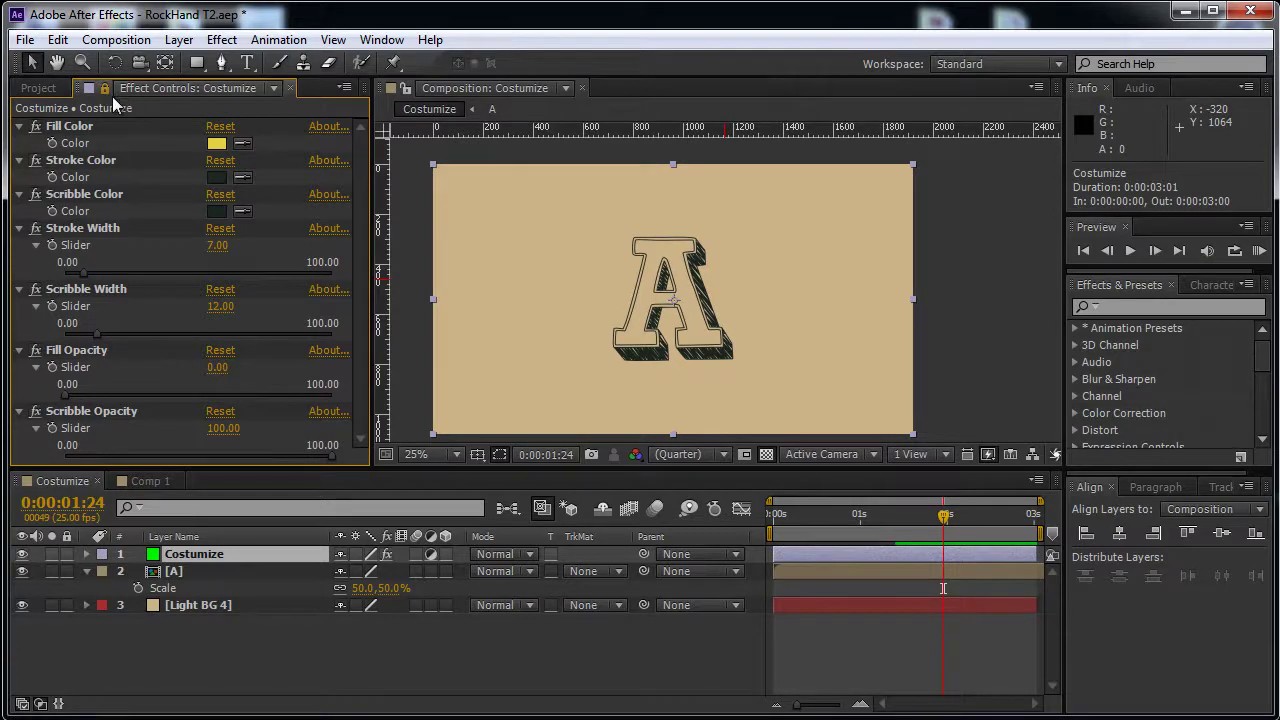
pyautogui.click(154, 484)
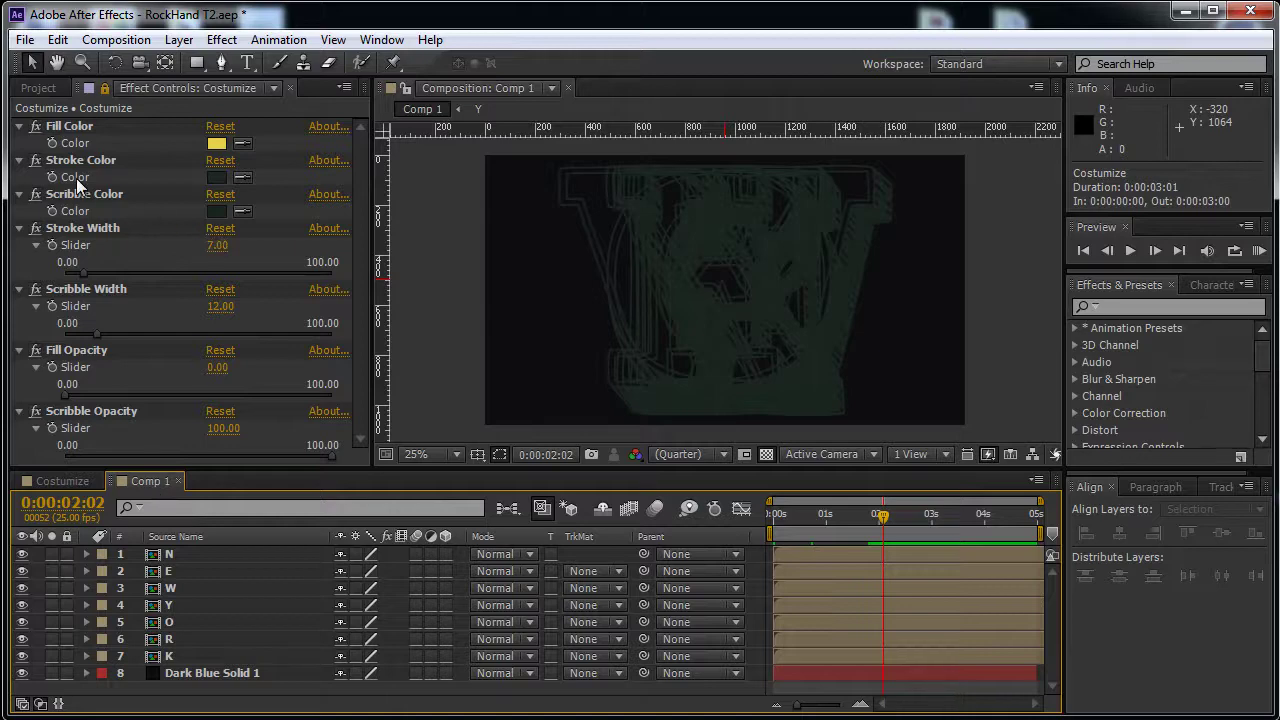
# - Set the Stroke Color to cream EEE7D9 and sample that same colour for the Scribble Color
pyautogui.click(217, 178)
pyautogui.click(767, 437)
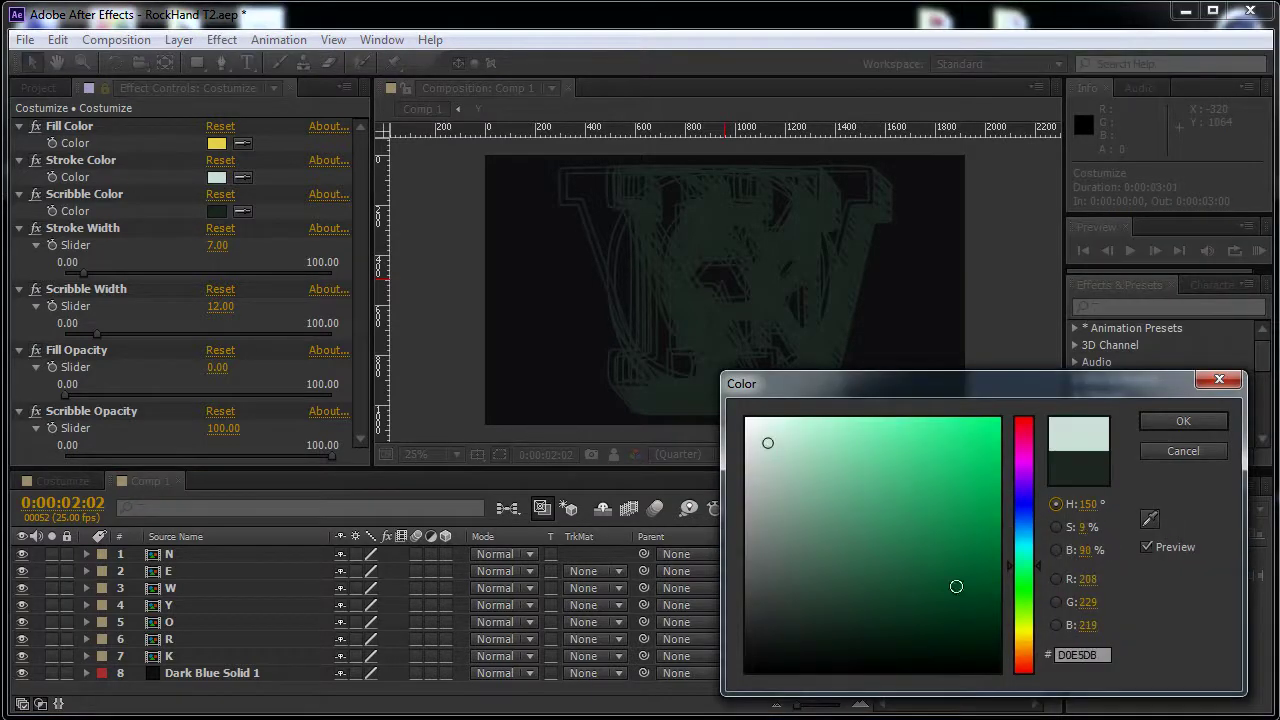
pyautogui.click(1023, 643)
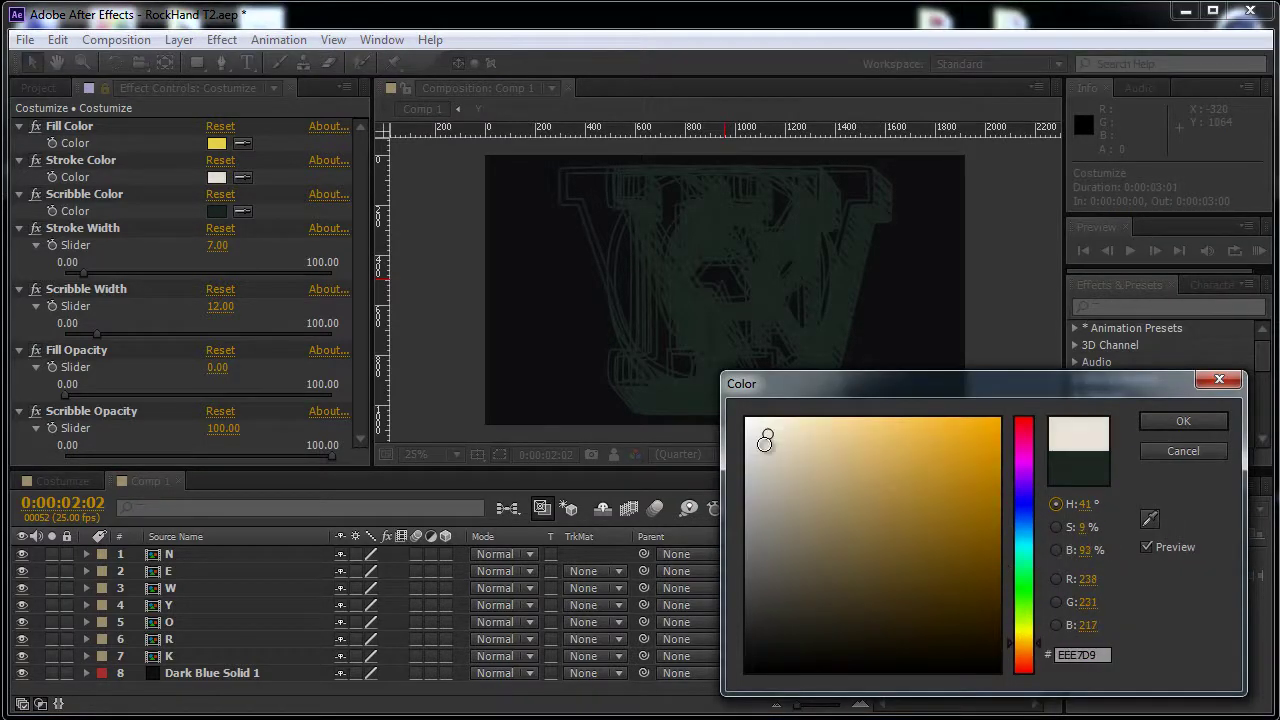
pyautogui.click(1197, 421)
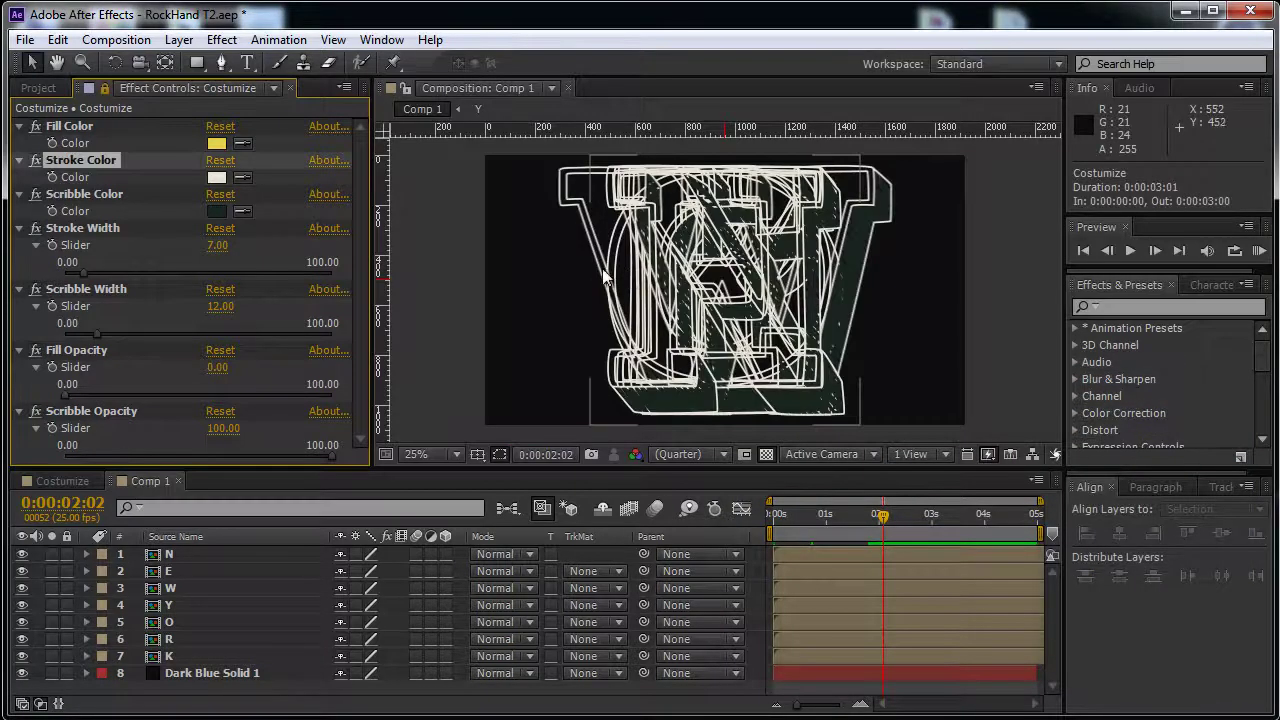
pyautogui.click(243, 210)
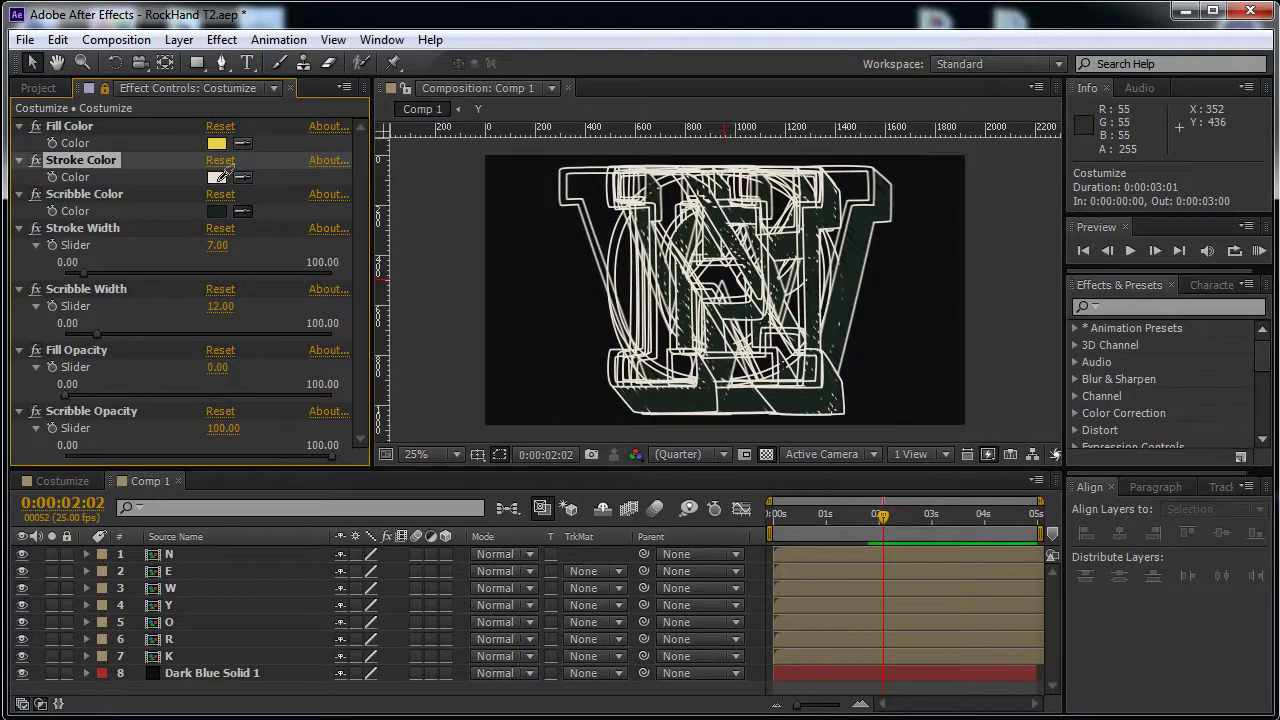
pyautogui.click(217, 178)
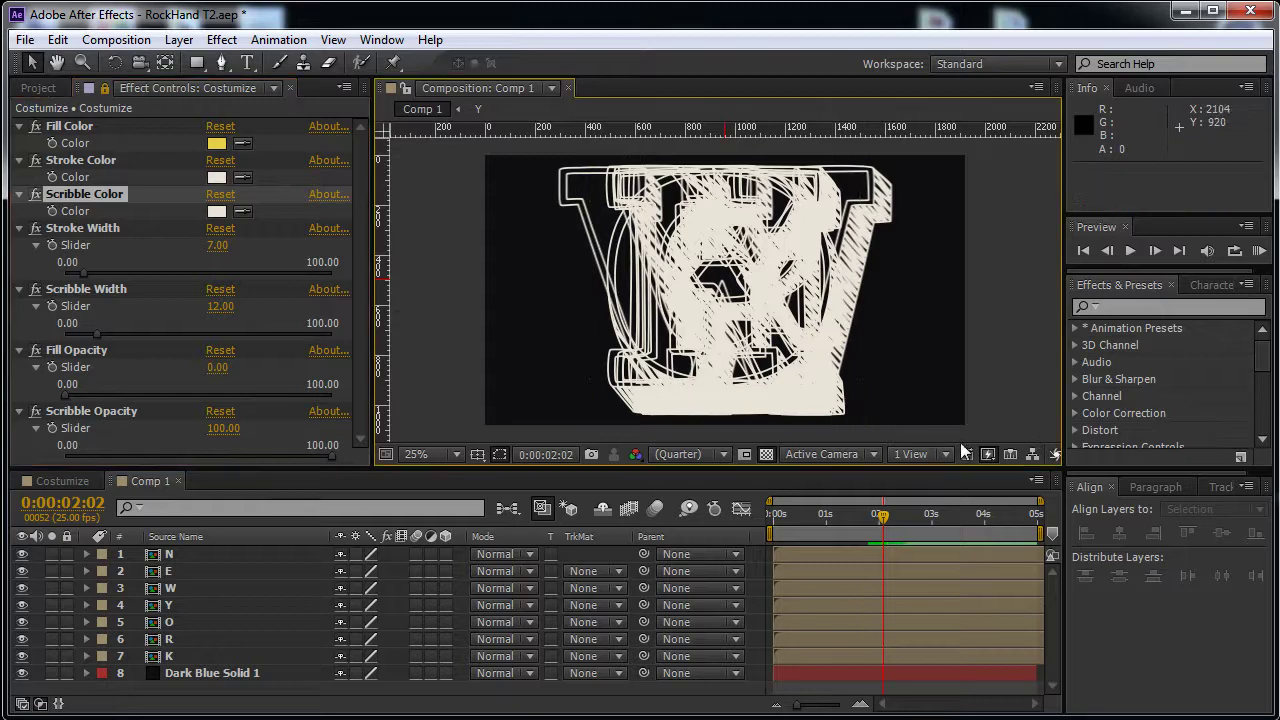
# - Set the current time to 0:00:01:24 and scale all seven letter layers in Comp 1 to 25%
pyautogui.moveTo(864, 511)
pyautogui.mouseDown()
pyautogui.moveTo(851, 516)
pyautogui.moveTo(876, 514)
pyautogui.mouseUp()
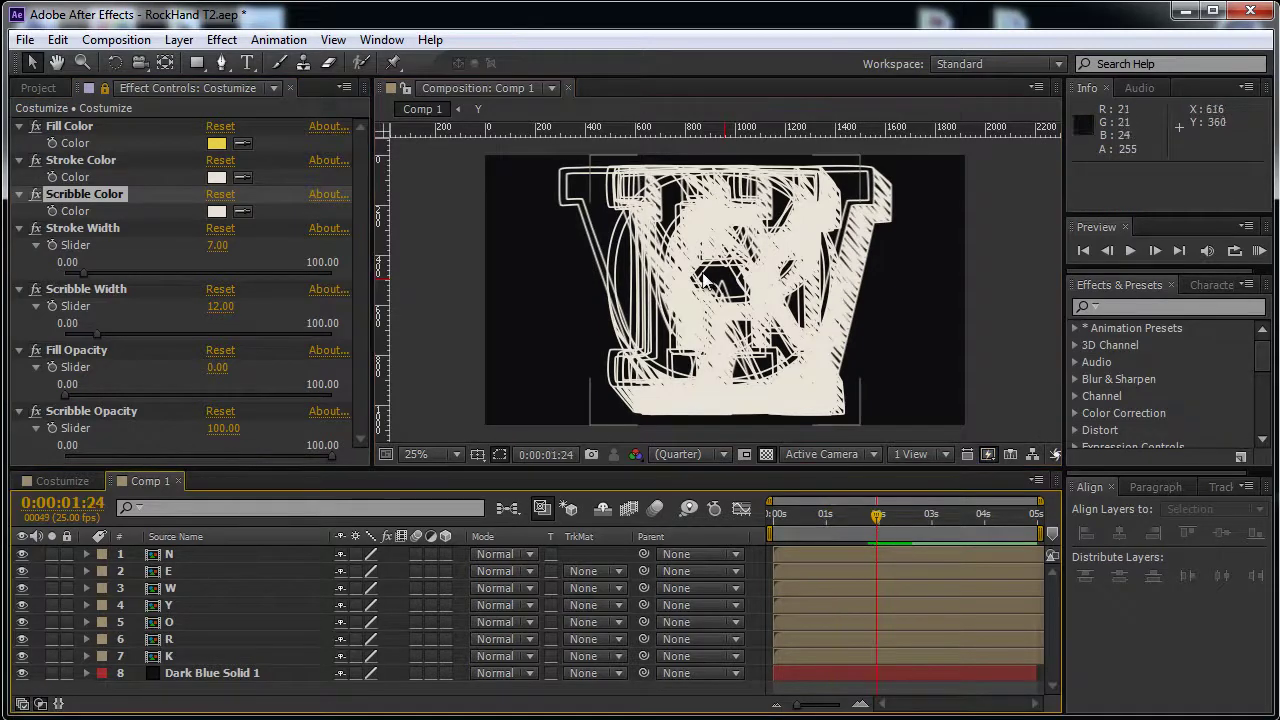
pyautogui.click(170, 555)
pyautogui.keyDown('shift'); pyautogui.click(176, 655); pyautogui.keyUp('shift')
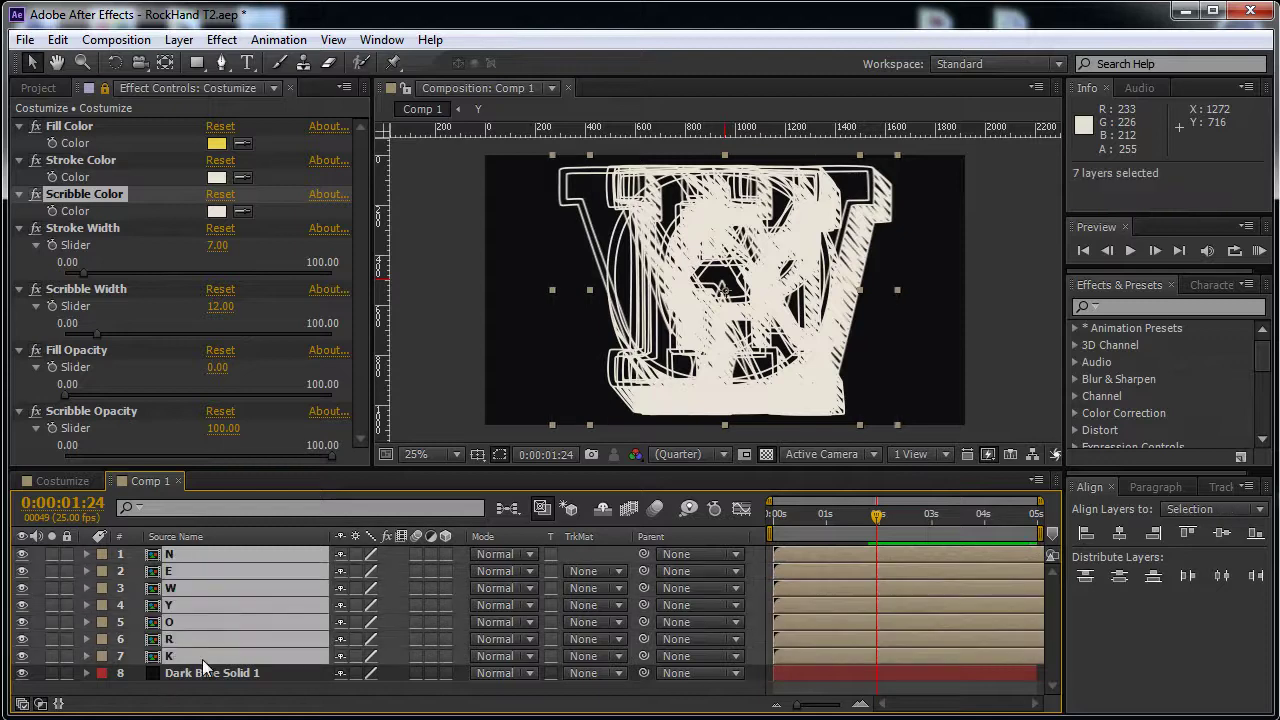
pyautogui.press('s')
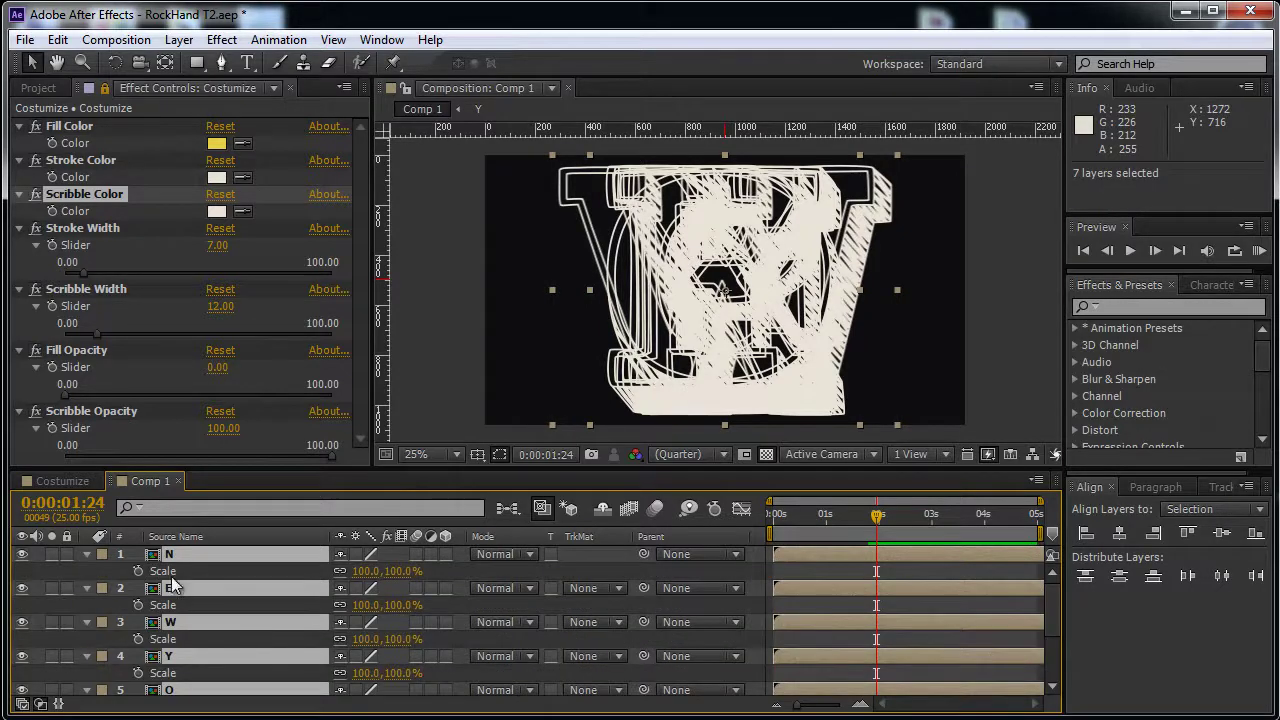
pyautogui.click(403, 571)
pyautogui.write('25')
pyautogui.press('Return')
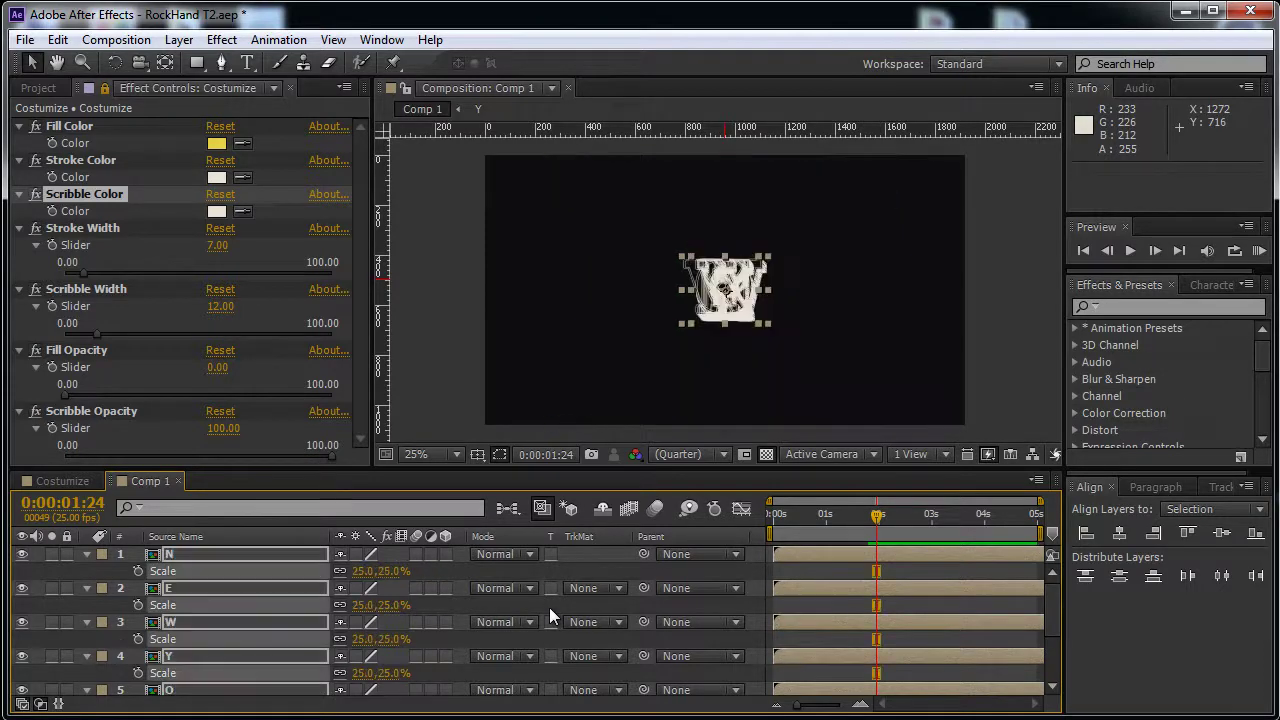
pyautogui.click(845, 564)
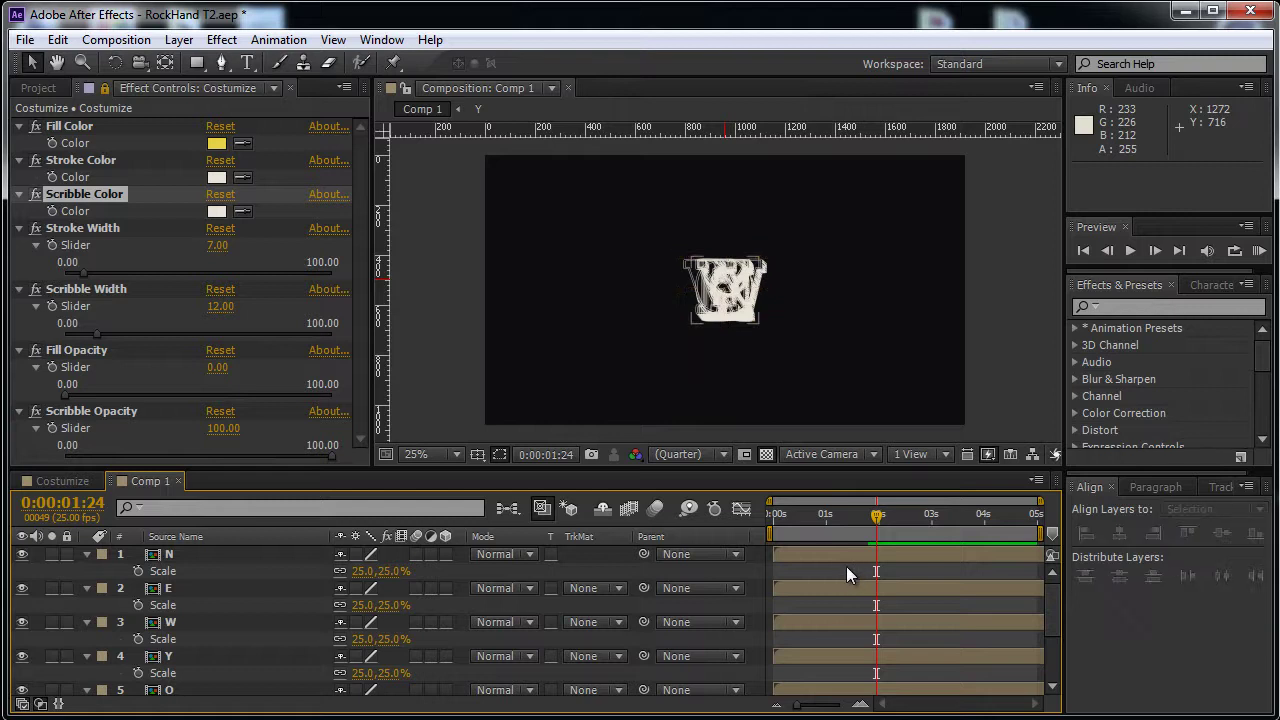
# - Move the N, E and W layers together straight up by 356 px to start an upper row
pyautogui.click(167, 556)
pyautogui.keyDown('shift'); pyautogui.click(165, 616); pyautogui.keyUp('shift')
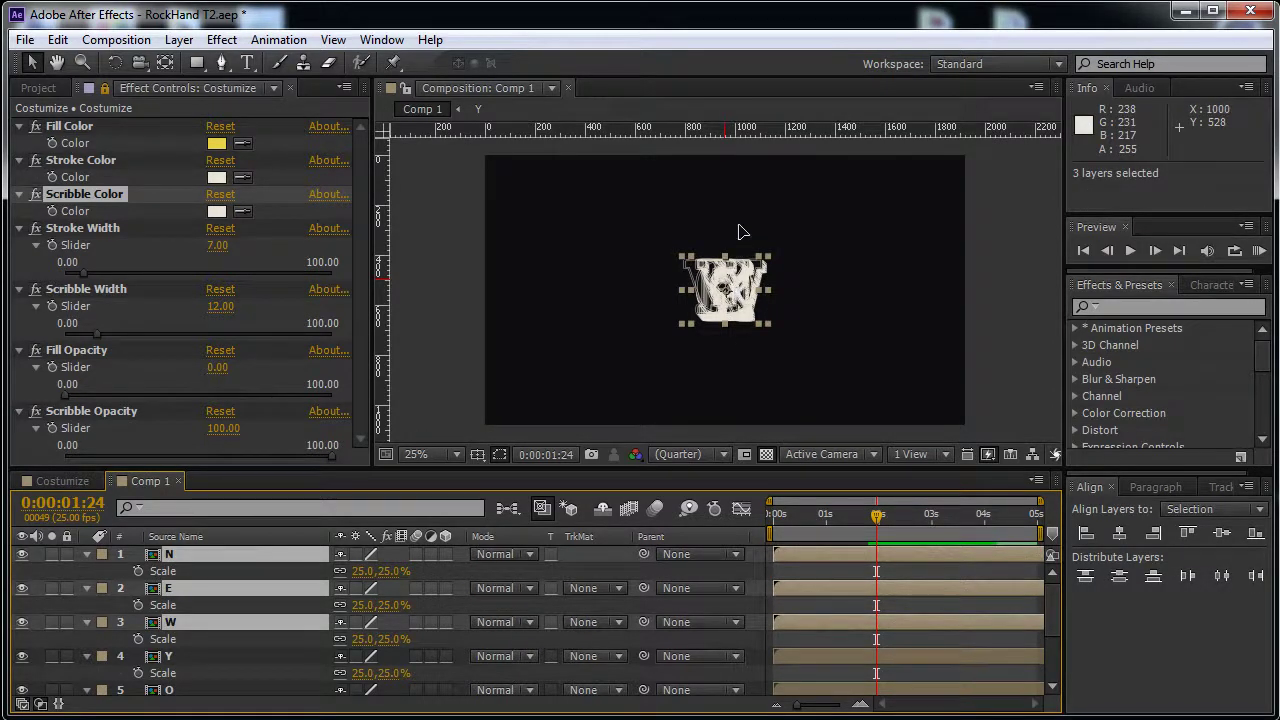
pyautogui.moveTo(742, 224); pyautogui.dragTo(740, 126)
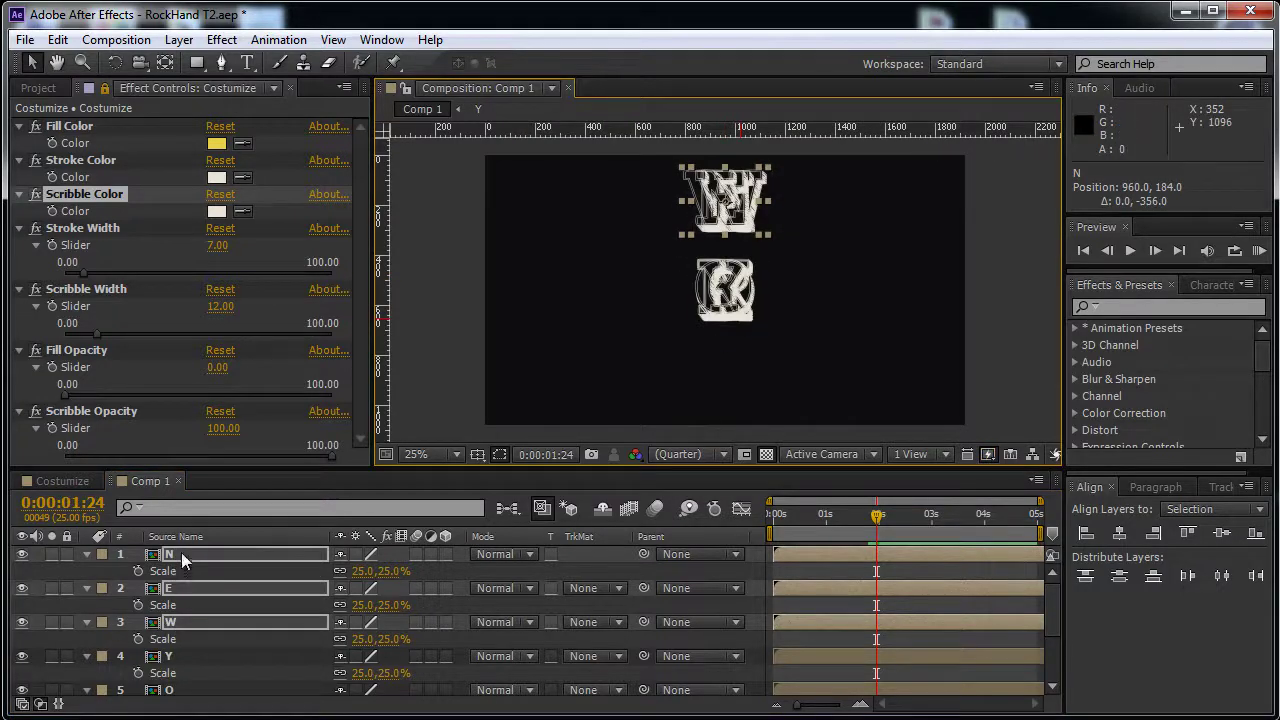
# - Move all seven letter layers together straight down by 188 px, keeping the two rows apart
pyautogui.scroll(-2, 186, 640)
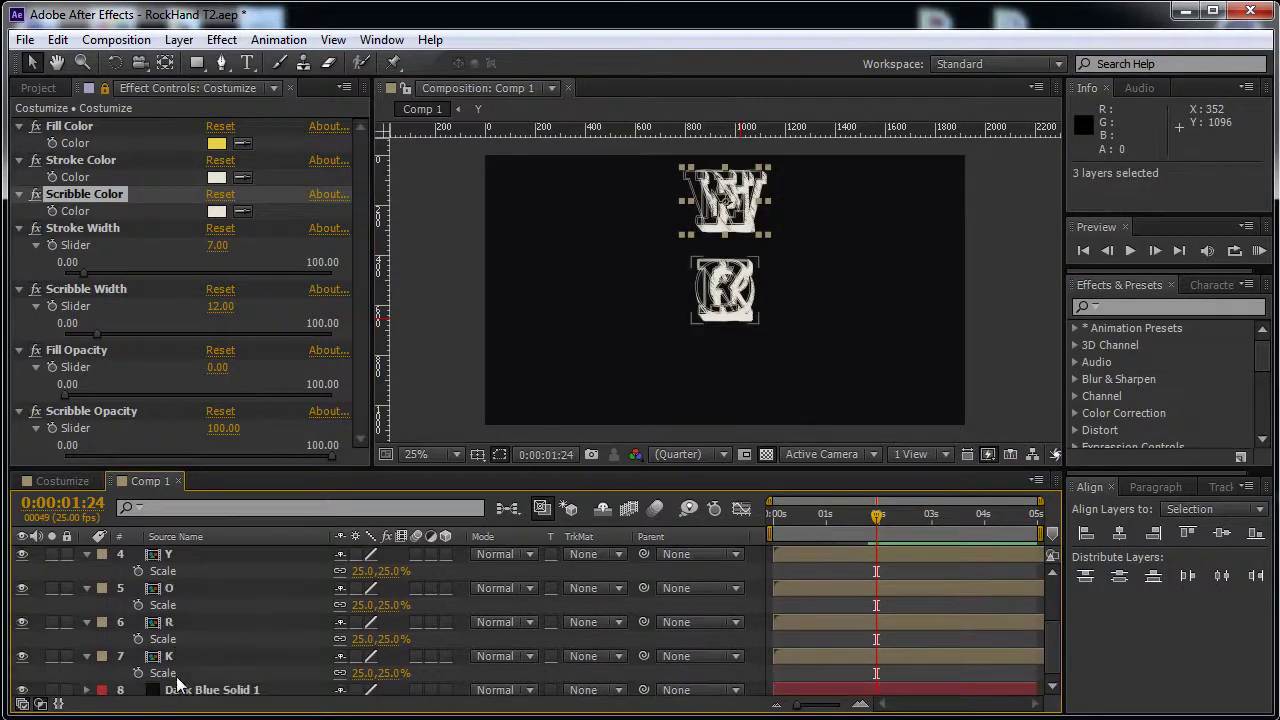
pyautogui.keyDown('shift'); pyautogui.click(177, 658); pyautogui.keyUp('shift')
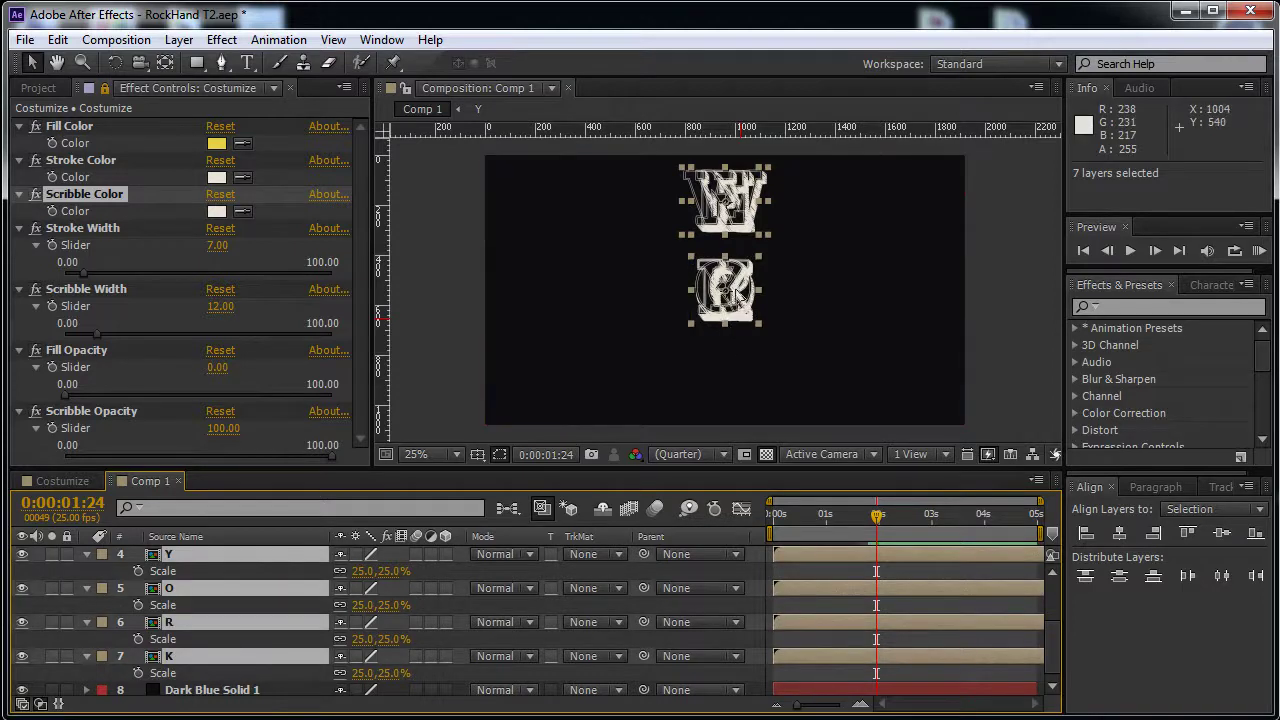
pyautogui.moveTo(737, 295); pyautogui.dragTo(730, 338)
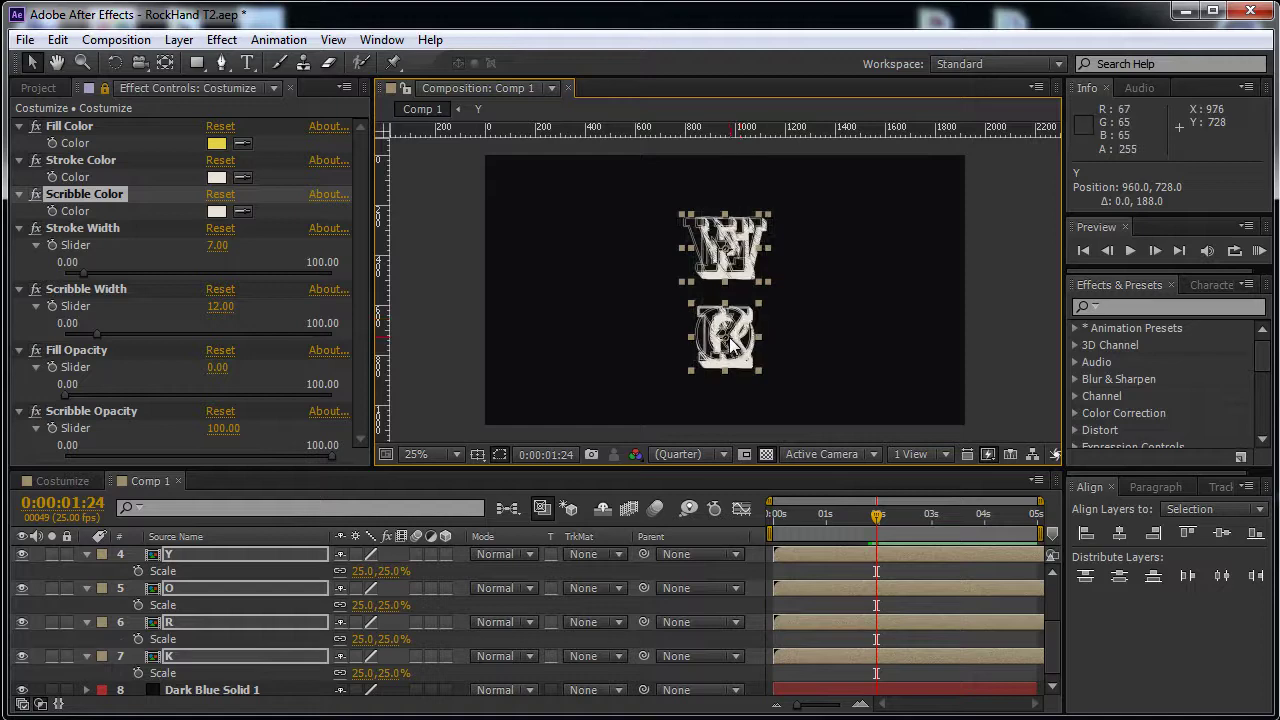
pyautogui.click(808, 569)
# - Spread the N, E and W layers horizontally so the upper row reads NEW, with E at X 920
pyautogui.scroll(3, 808, 569)
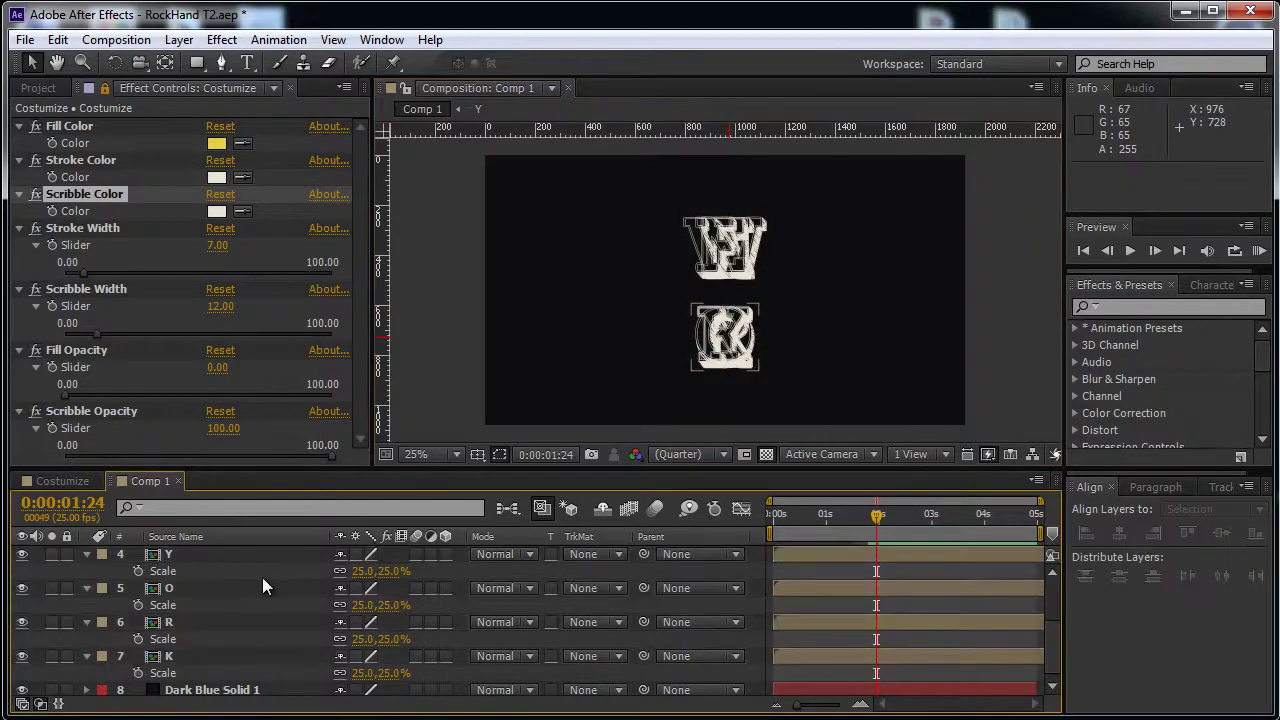
pyautogui.click(179, 553)
pyautogui.scroll(2, 726, 283)
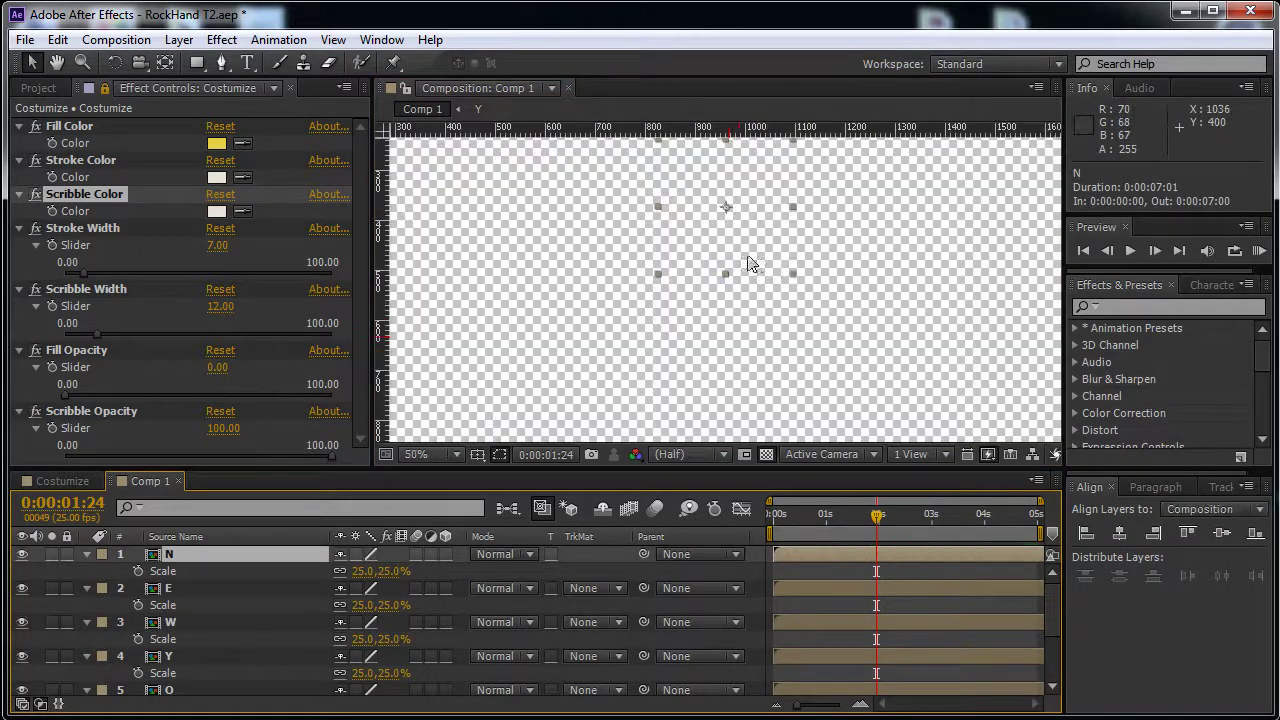
pyautogui.press('space')
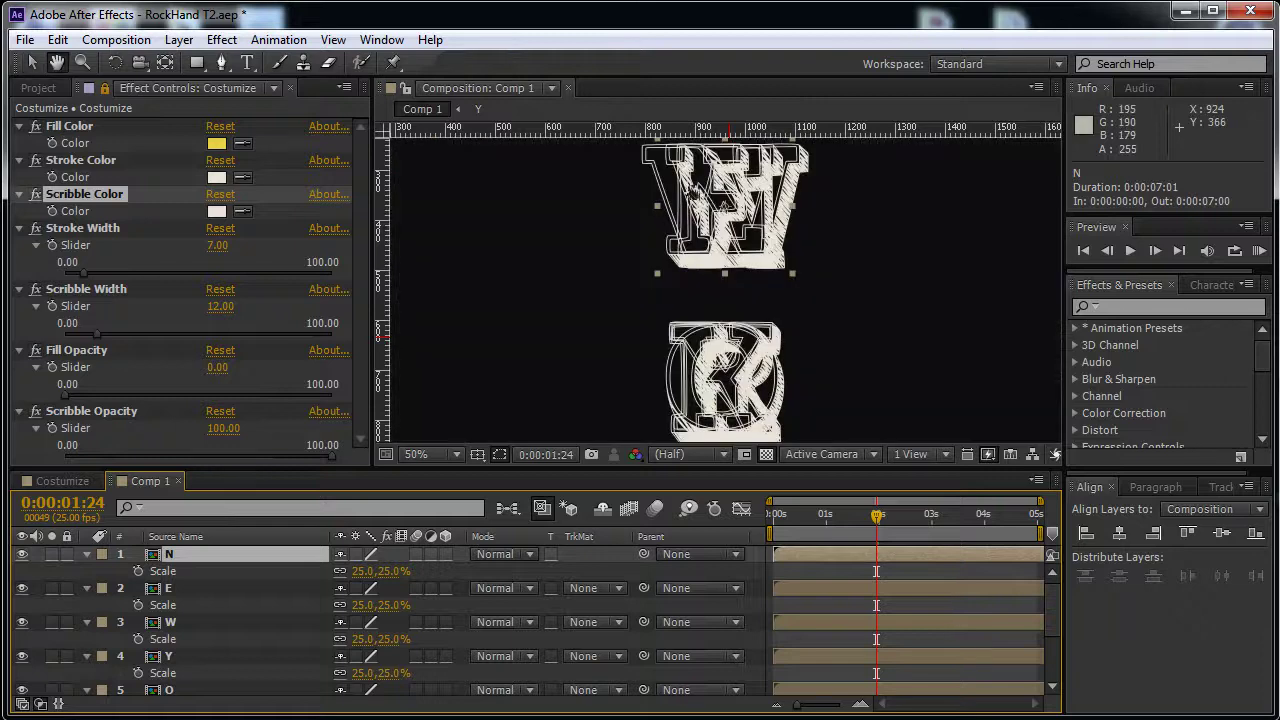
pyautogui.moveTo(765, 222); pyautogui.dragTo(856, 288)
pyautogui.moveTo(731, 262); pyautogui.dragTo(585, 262)
pyautogui.click(167, 622)
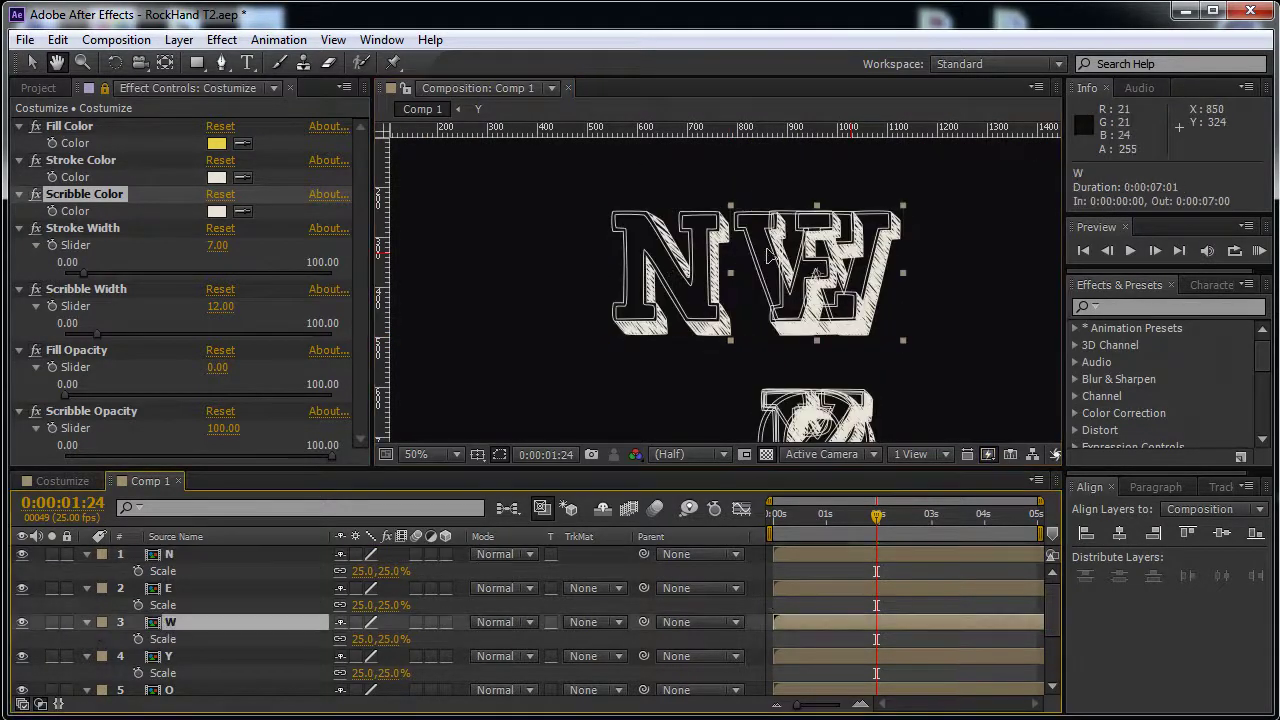
pyautogui.moveTo(771, 256); pyautogui.dragTo(848, 278)
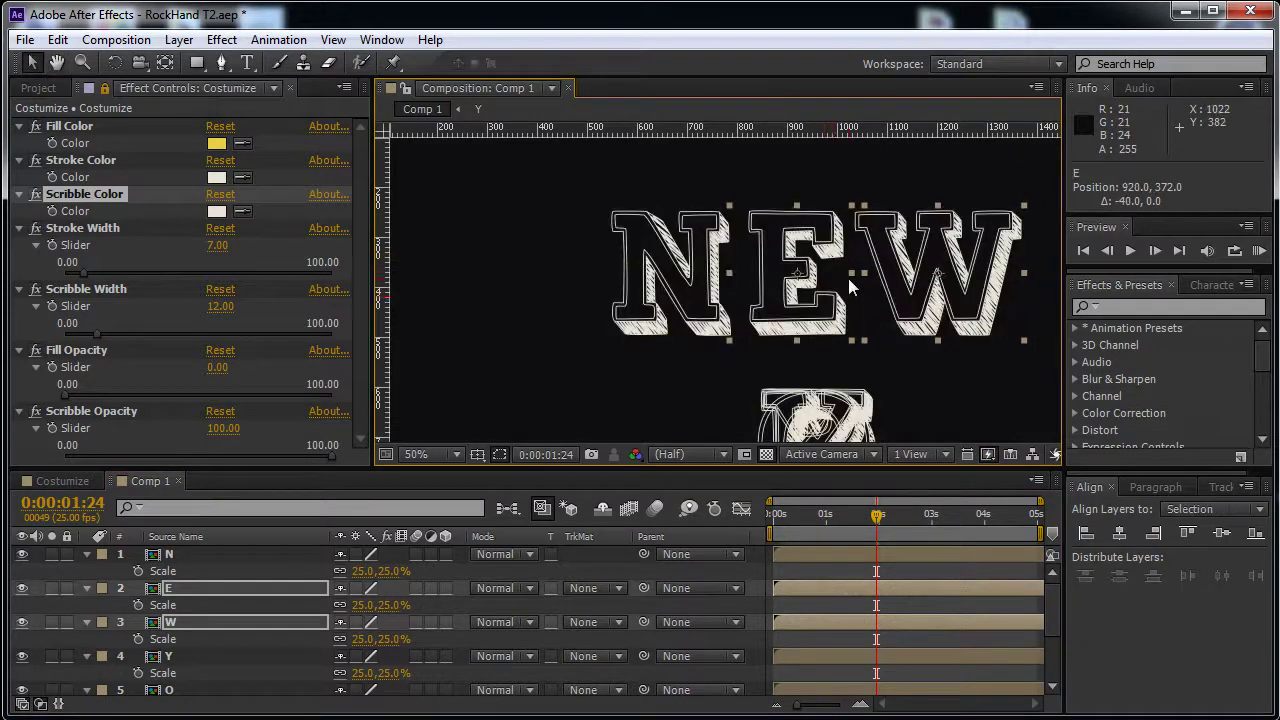
# - Move the Y and O layers horizontally to the left of the R and K layers in the lower row
pyautogui.press(',')
pyautogui.press(',')
pyautogui.click(161, 656)
pyautogui.press('.')
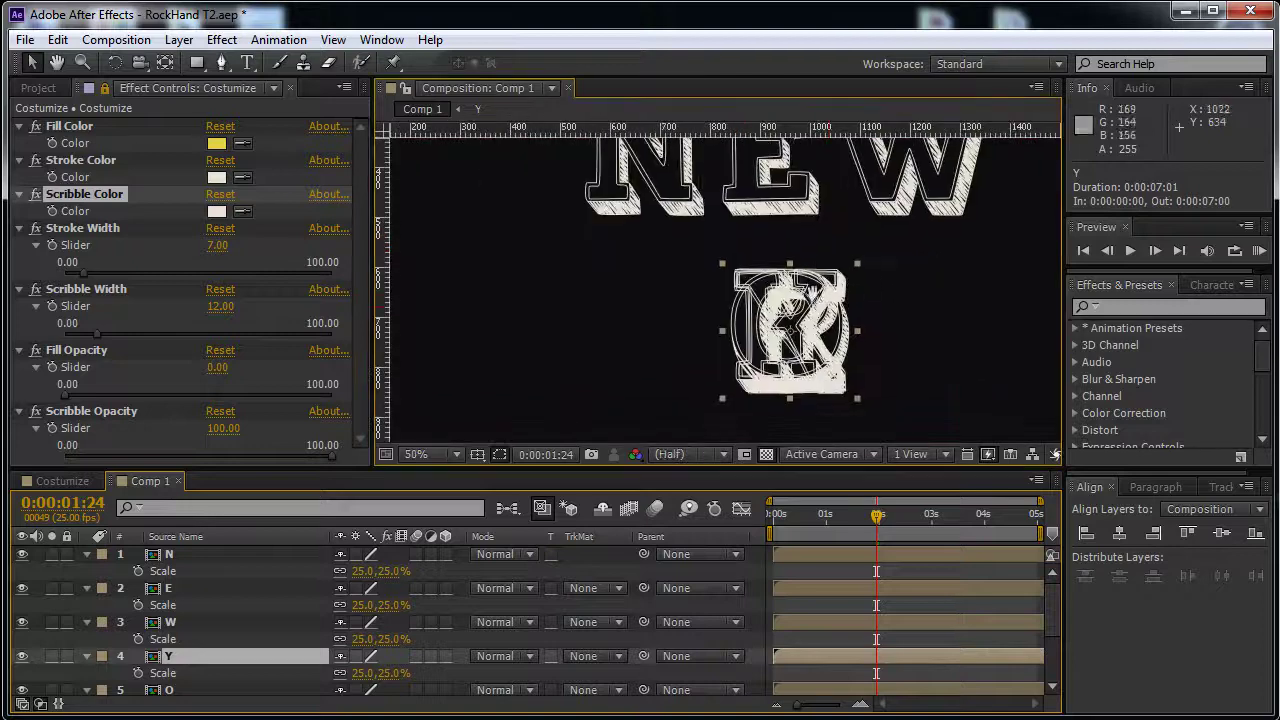
pyautogui.moveTo(826, 316); pyautogui.dragTo(700, 312)
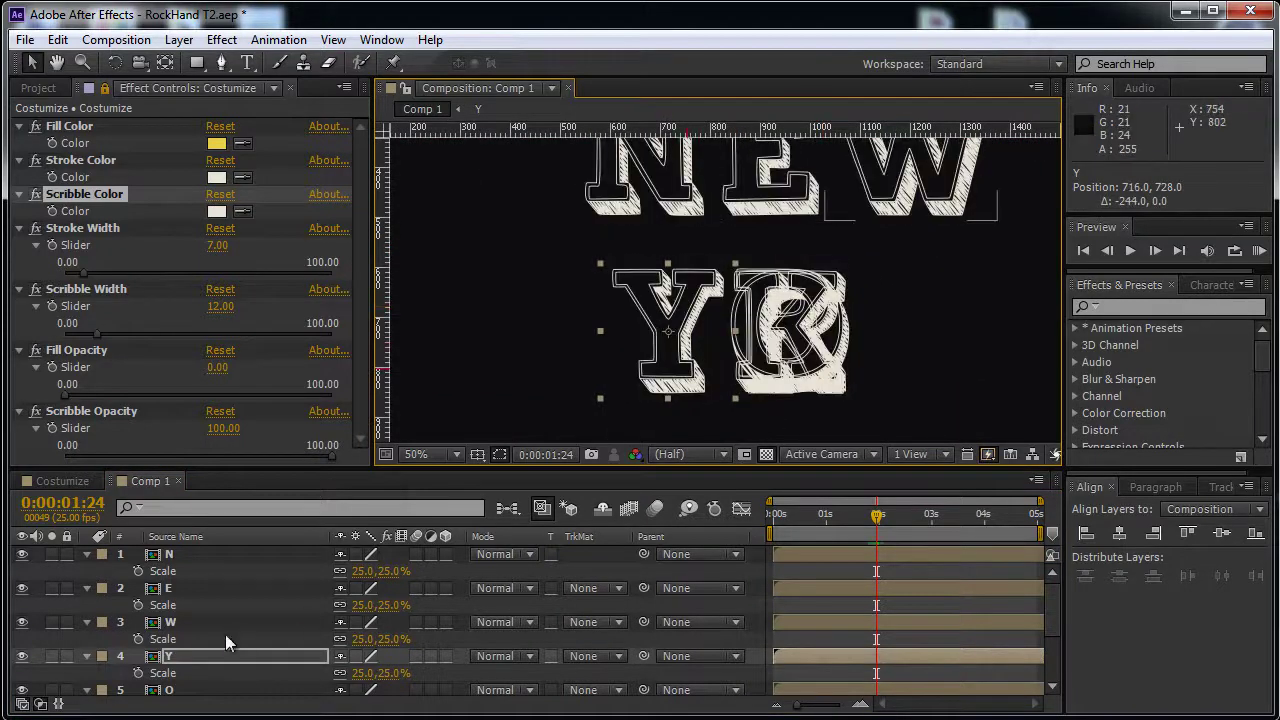
pyautogui.scroll(-1, 200, 637)
pyautogui.click(171, 640)
pyautogui.moveTo(797, 336); pyautogui.dragTo(669, 337)
pyautogui.hotkey('shift', 'Right')
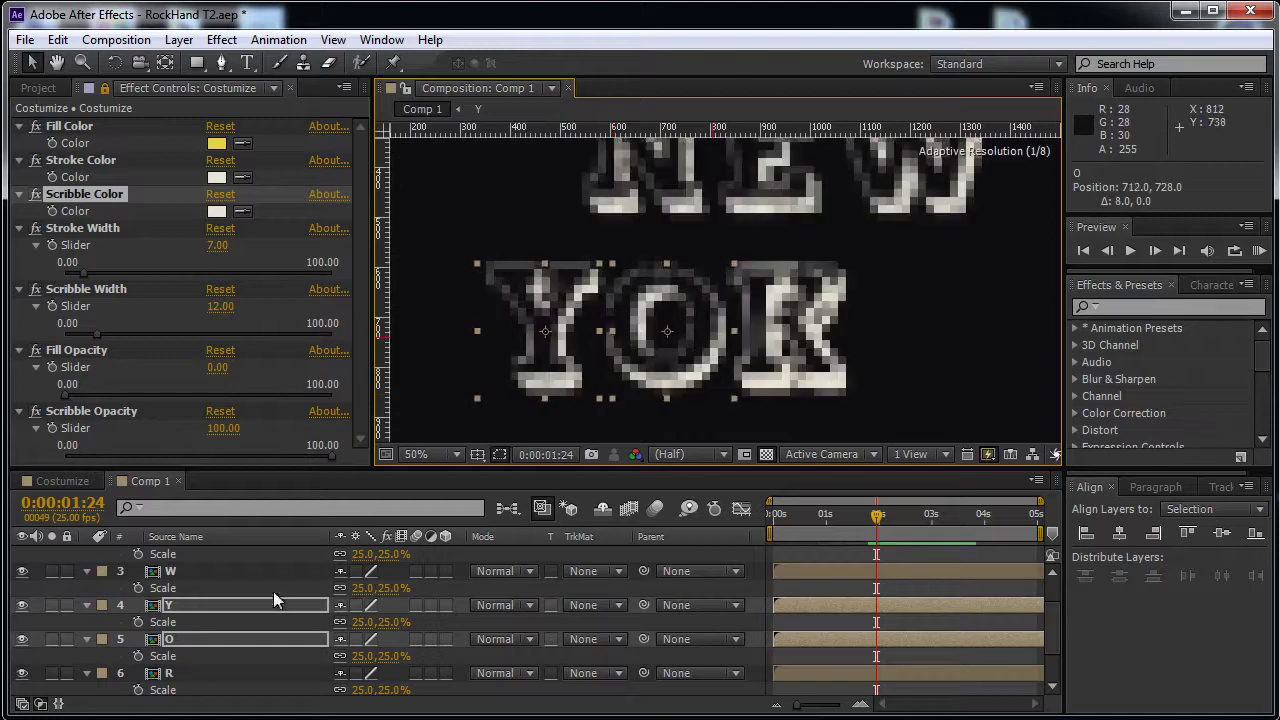
# - Separate the R and K layers so the lower row reads YORK, and centre that row beneath NEW with R at X 1078
pyautogui.scroll(-1, 280, 605)
pyautogui.keyDown('ctrl'); pyautogui.click(185, 624); pyautogui.keyUp('ctrl')
pyautogui.moveTo(753, 341); pyautogui.dragTo(852, 355)
pyautogui.keyDown('shift'); pyautogui.click(783, 345); pyautogui.keyUp('shift')
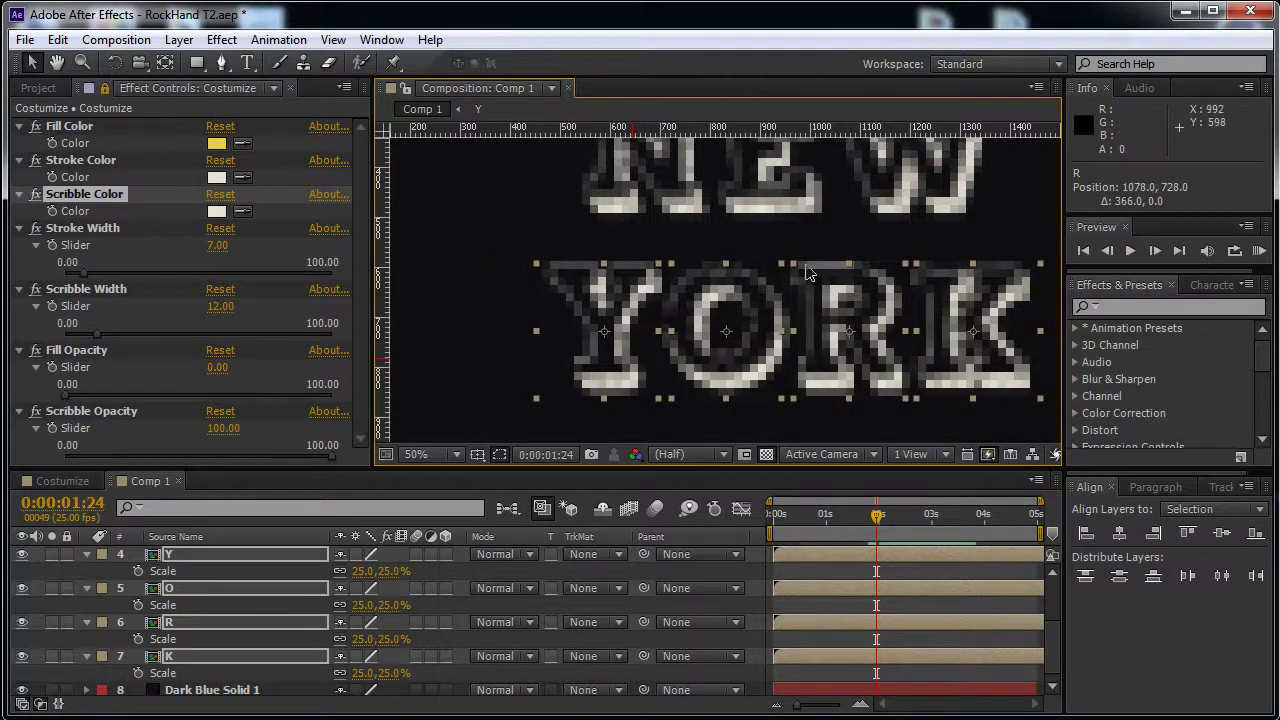
# - Move the four YORK letter layers up 28 px to Y 700, closer to the NEW row
pyautogui.scroll(-1, 799, 253)
pyautogui.press('h')
pyautogui.press('v')
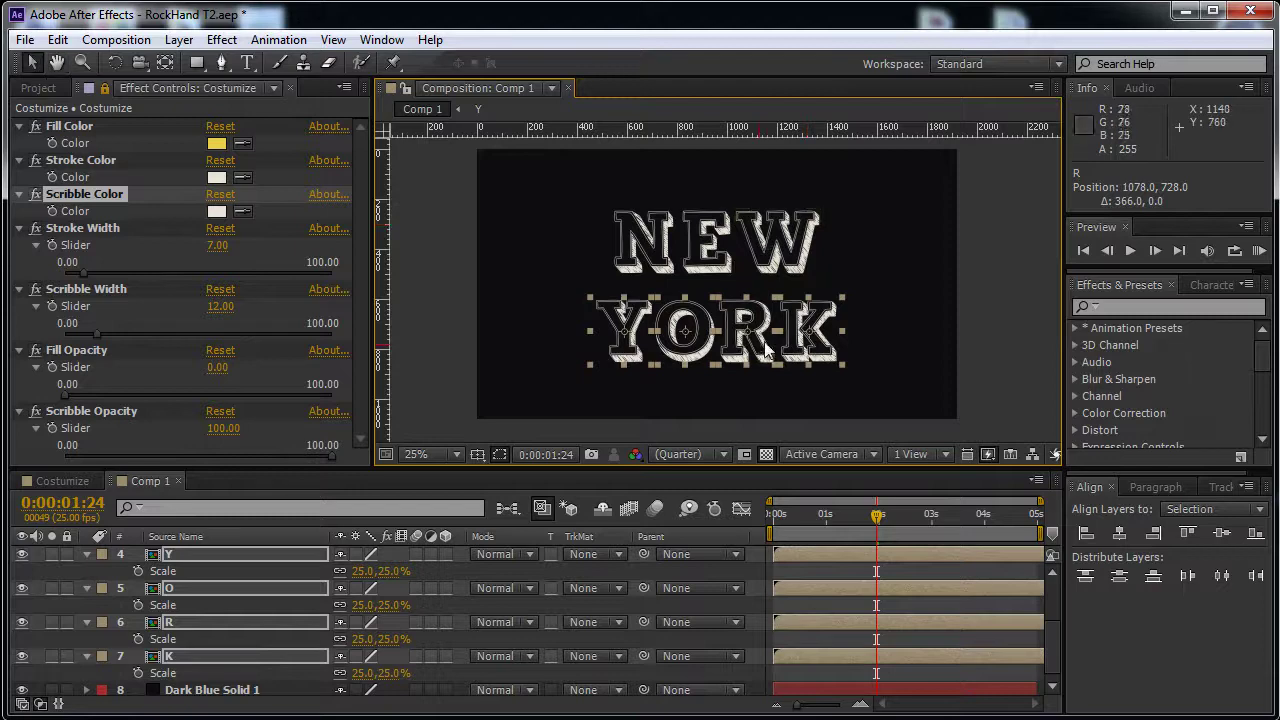
pyautogui.moveTo(764, 342); pyautogui.dragTo(764, 334)
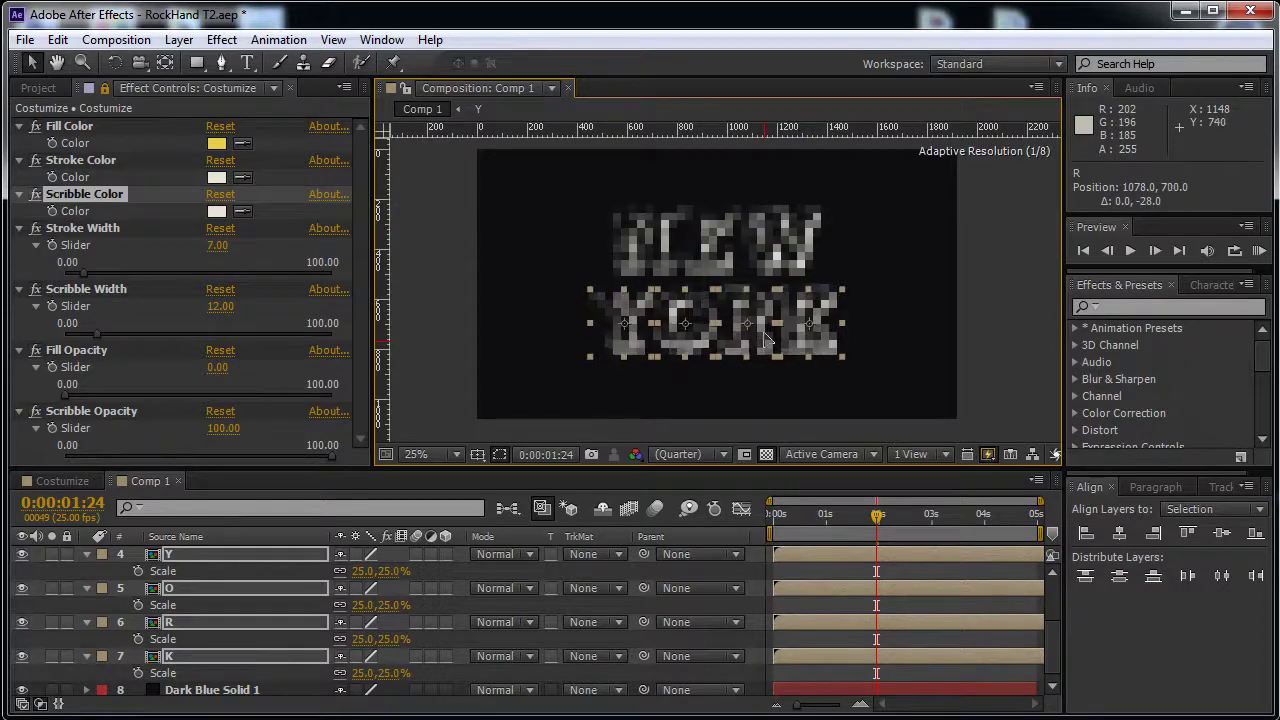
# - Move all seven NEW YORK letter layers together, excluding the dark blue solid, by -12 px in X and -8 px in Y
pyautogui.click(177, 653)
pyautogui.keyDown('ctrl'); pyautogui.click(200, 690); pyautogui.keyUp('ctrl')
pyautogui.hotkey('ctrl', 'a')
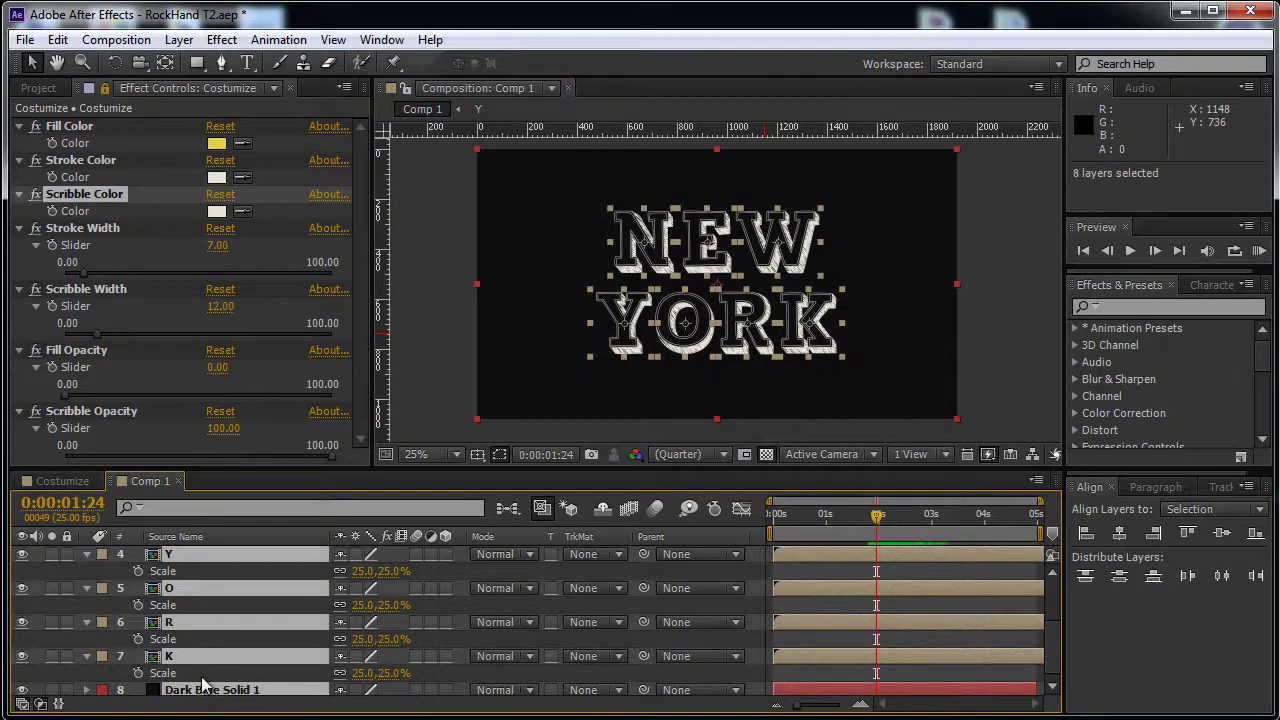
pyautogui.keyDown('ctrl'); pyautogui.click(222, 693); pyautogui.keyUp('ctrl')
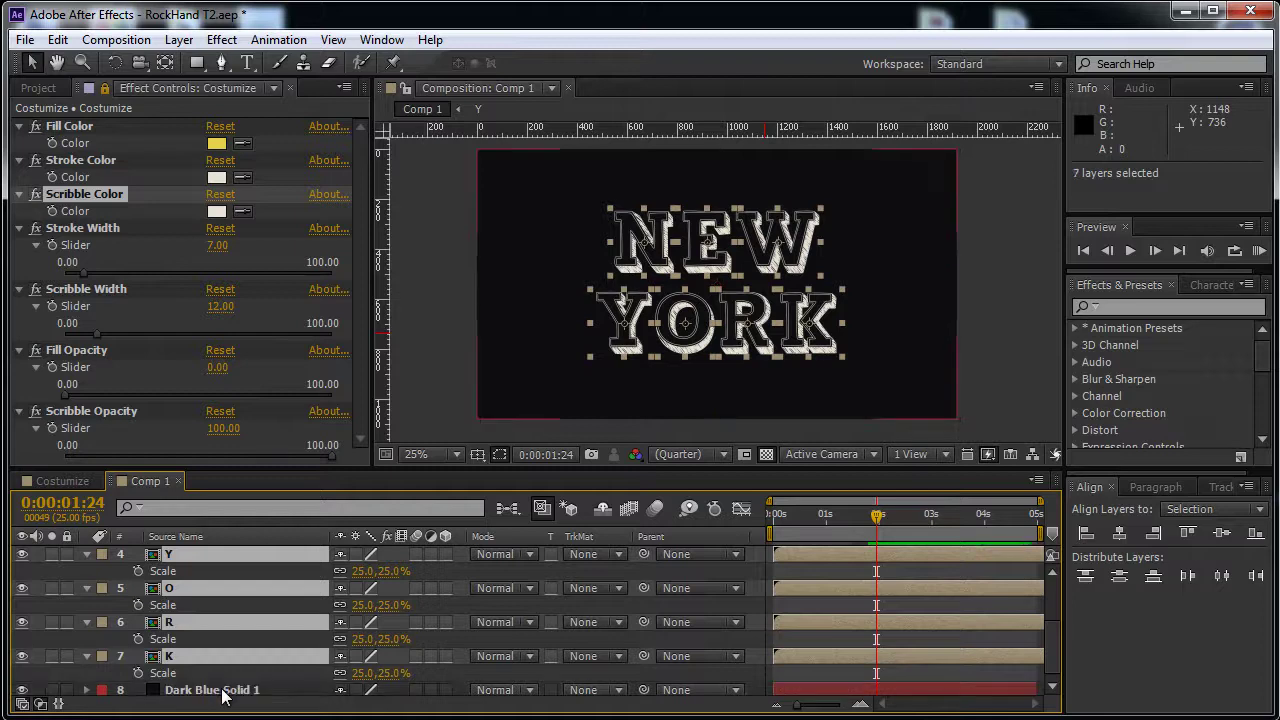
pyautogui.moveTo(758, 320); pyautogui.dragTo(757, 323)
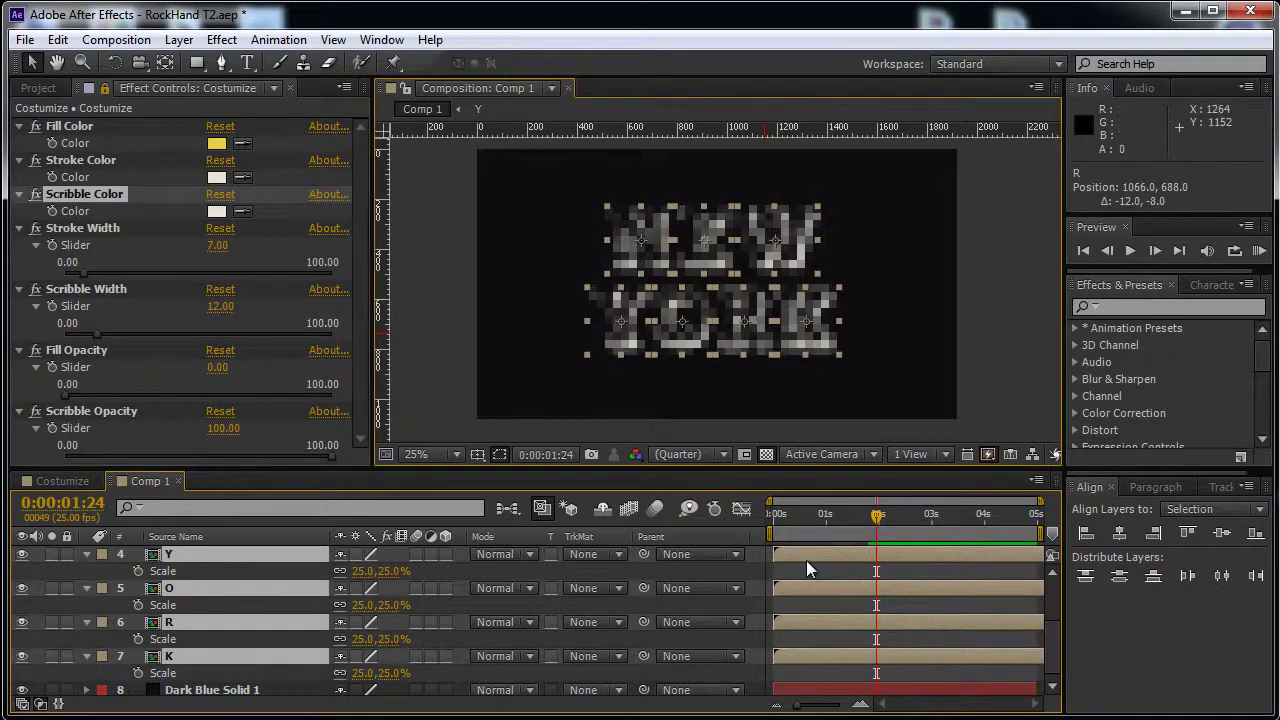
# - Collapse the revealed Scale properties of all layers in Comp 1 and clear the layer selection
pyautogui.click(806, 574)
pyautogui.hotkey('ctrl', 'a')
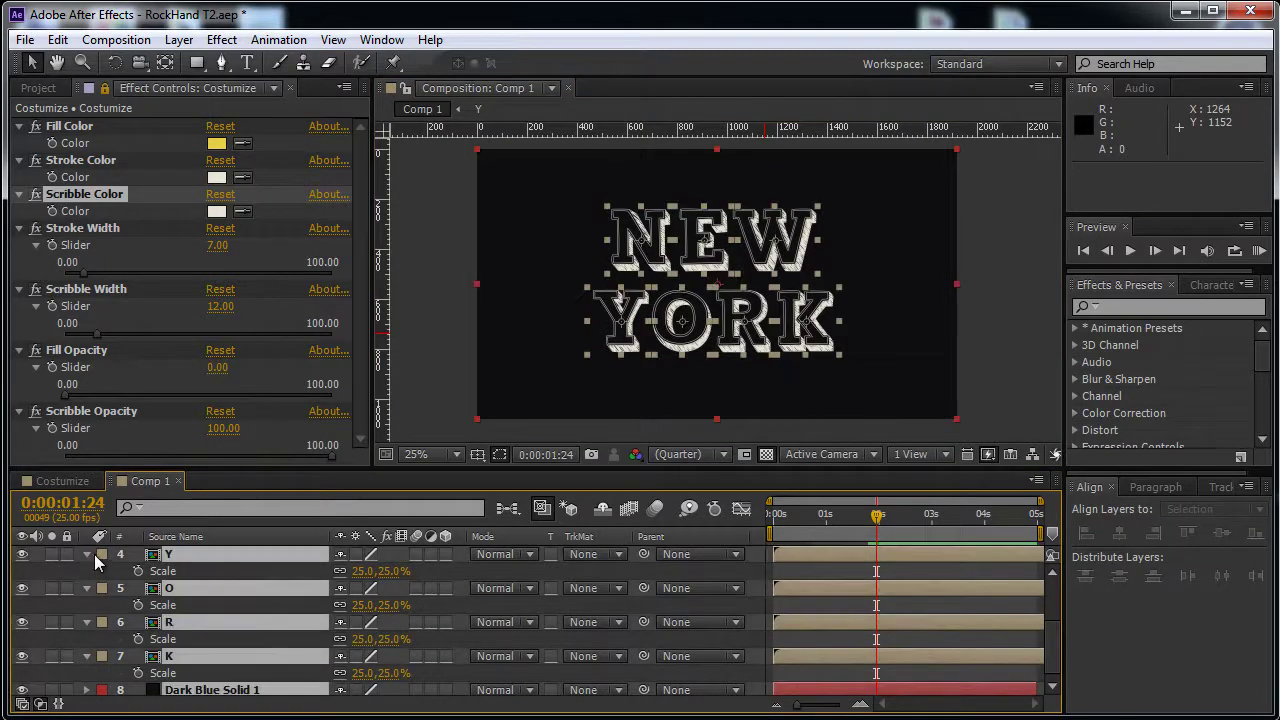
pyautogui.keyDown('ctrl'); pyautogui.click(87, 553); pyautogui.keyUp('ctrl')
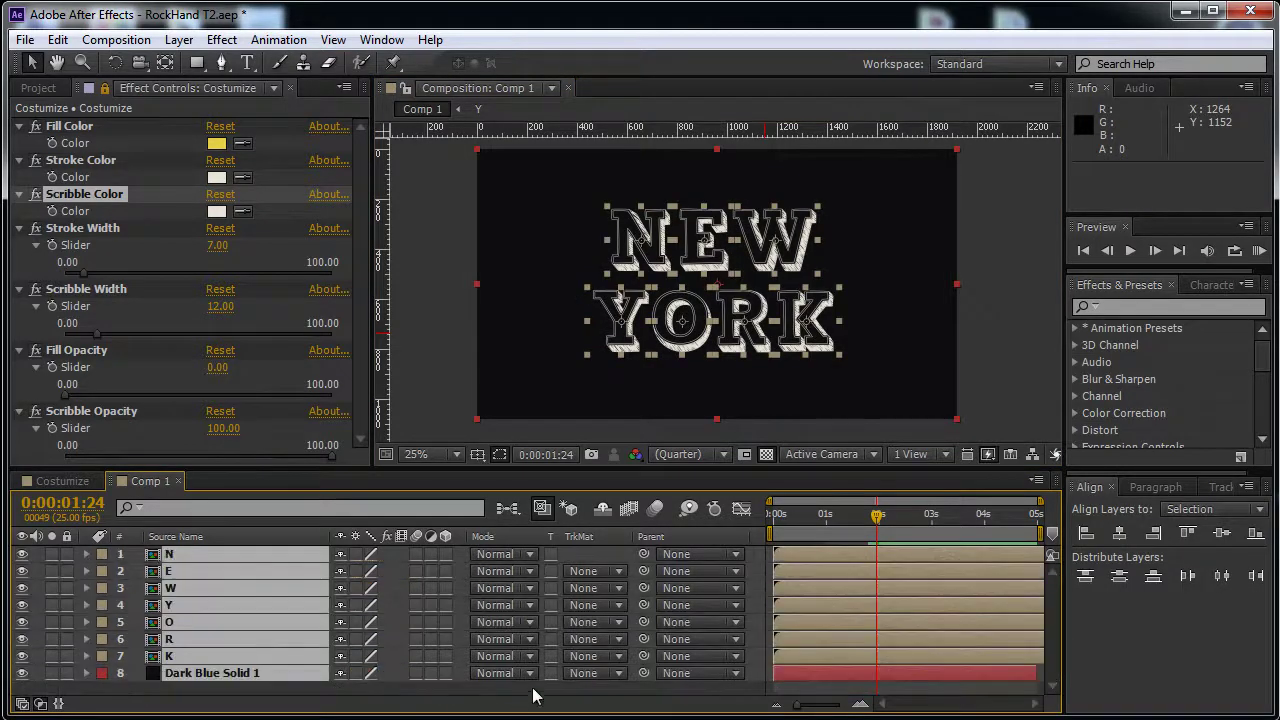
pyautogui.click(534, 696)
# - Shift the E, W, Y, O, R and K layers in time so they start at frame 2, leaving N at frame 0
pyautogui.click(809, 517)
pyautogui.press('=')
pyautogui.press('=')
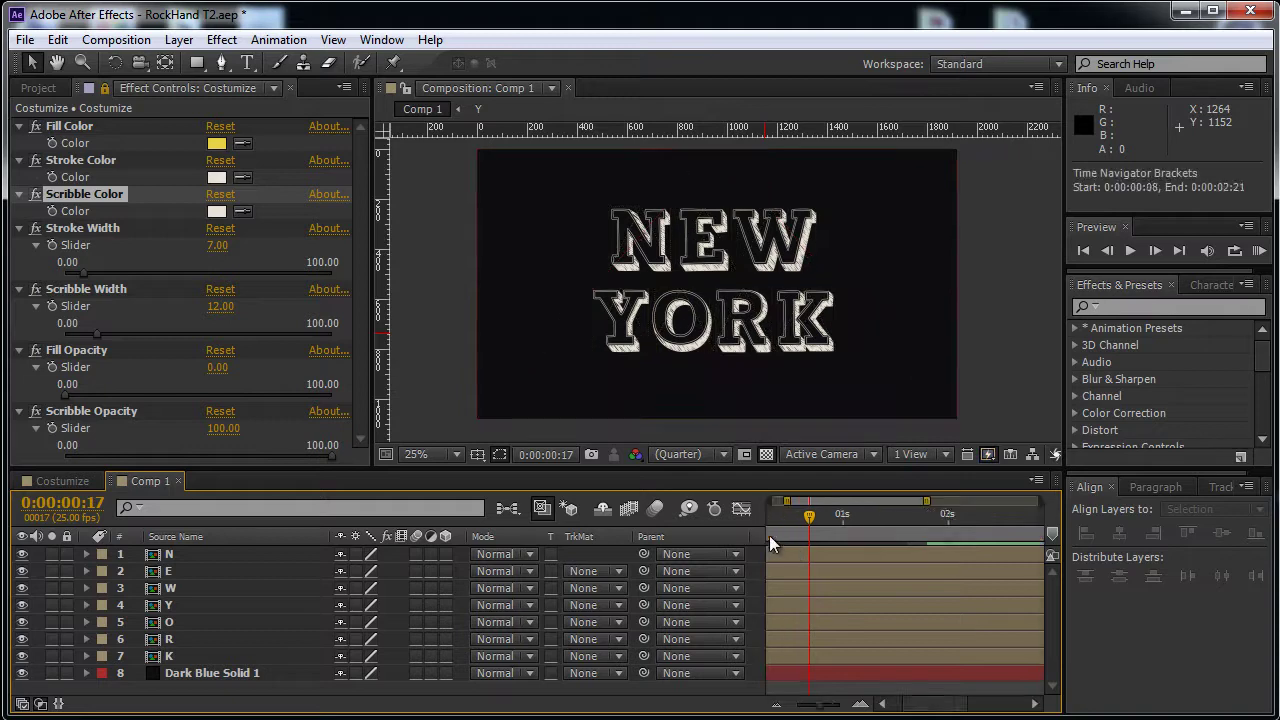
pyautogui.moveTo(782, 521); pyautogui.dragTo(719, 523)
pyautogui.moveTo(830, 523)
pyautogui.mouseDown()
pyautogui.moveTo(775, 523)
pyautogui.moveTo(792, 522)
pyautogui.mouseUp()
pyautogui.click(788, 571)
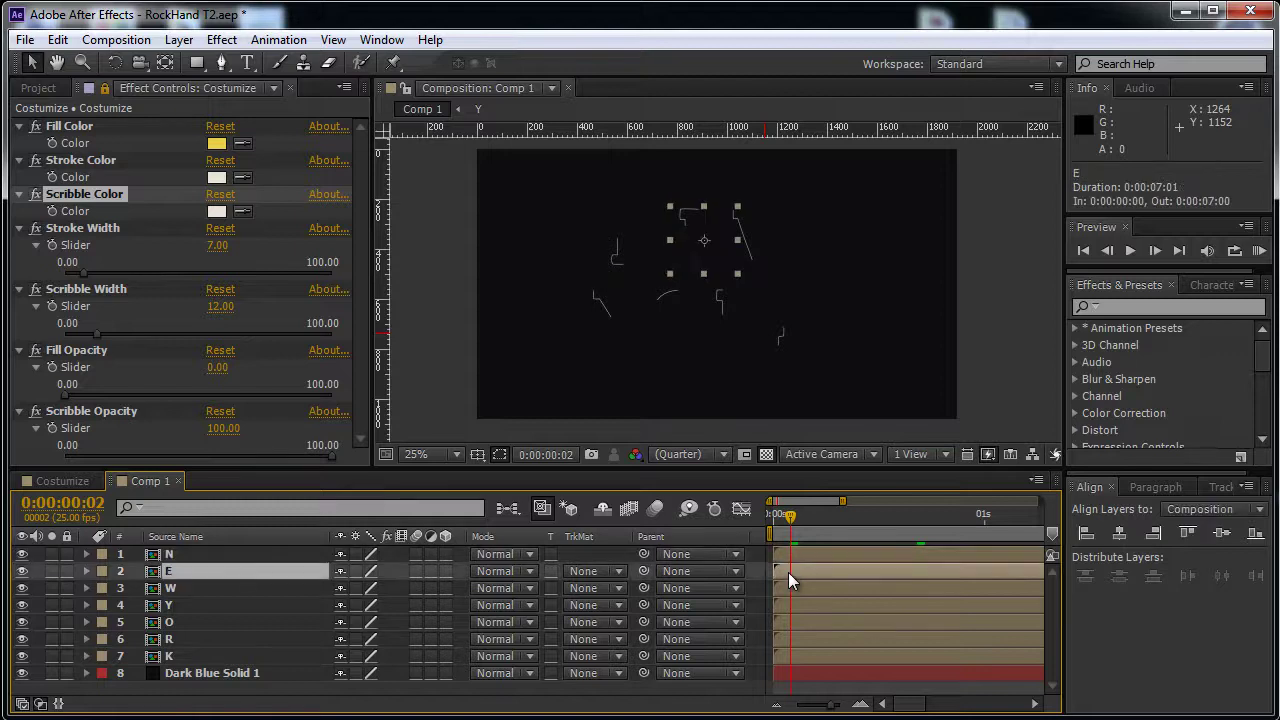
pyautogui.keyDown('shift'); pyautogui.click(793, 657); pyautogui.keyUp('shift')
pyautogui.press('[')
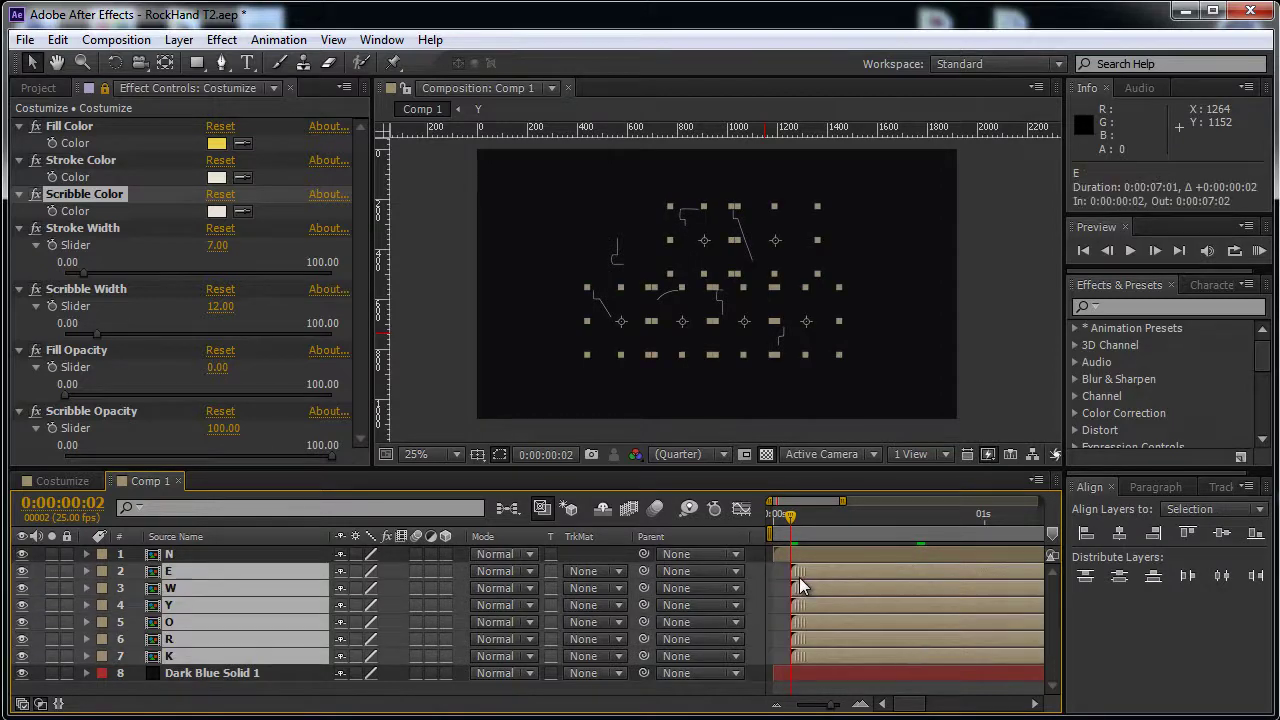
# - Shift the W, Y, O, R and K layers to start at frame 4, leaving E in place
pyautogui.keyDown('ctrl'); pyautogui.click(801, 571); pyautogui.keyUp('ctrl')
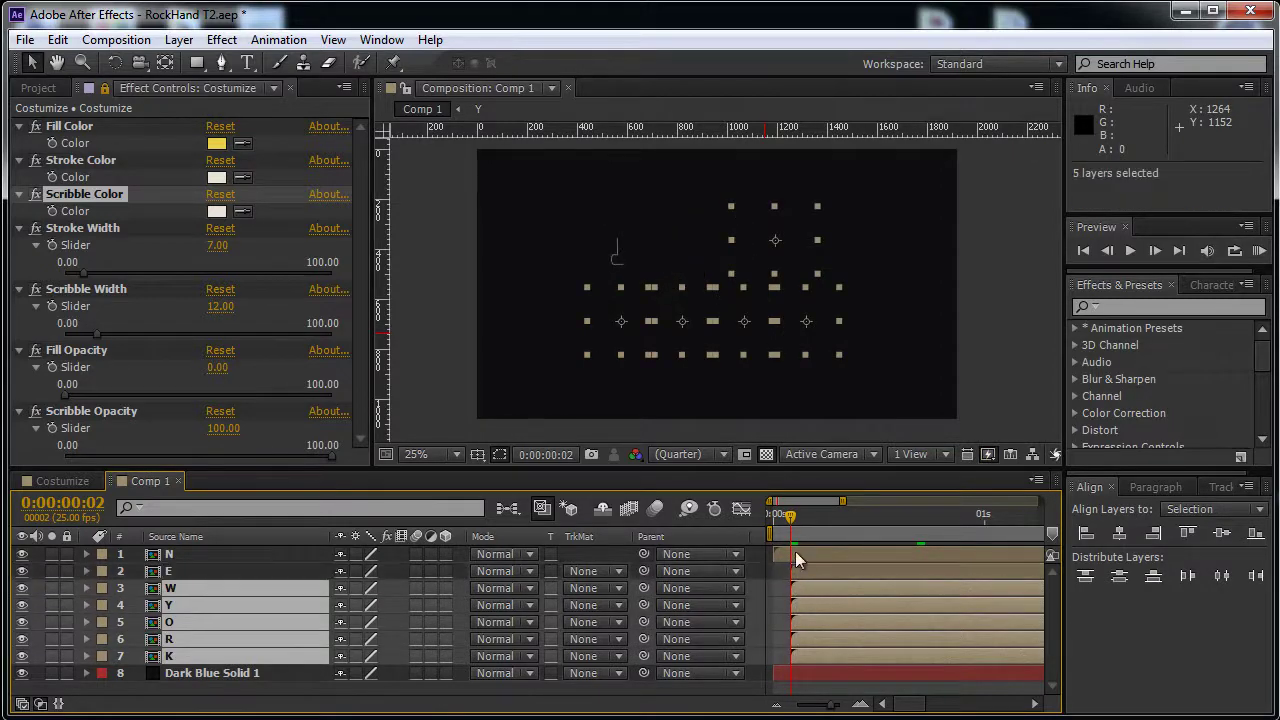
pyautogui.moveTo(792, 527); pyautogui.dragTo(802, 527)
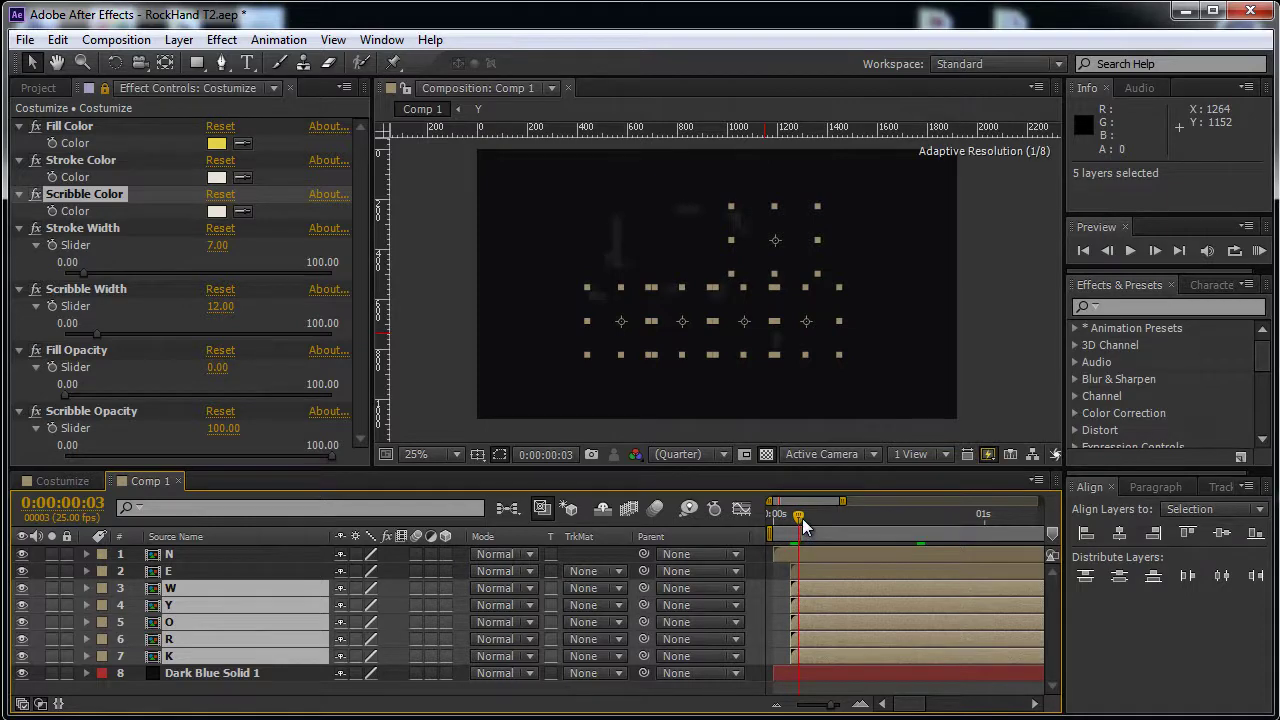
pyautogui.press('pagedown')
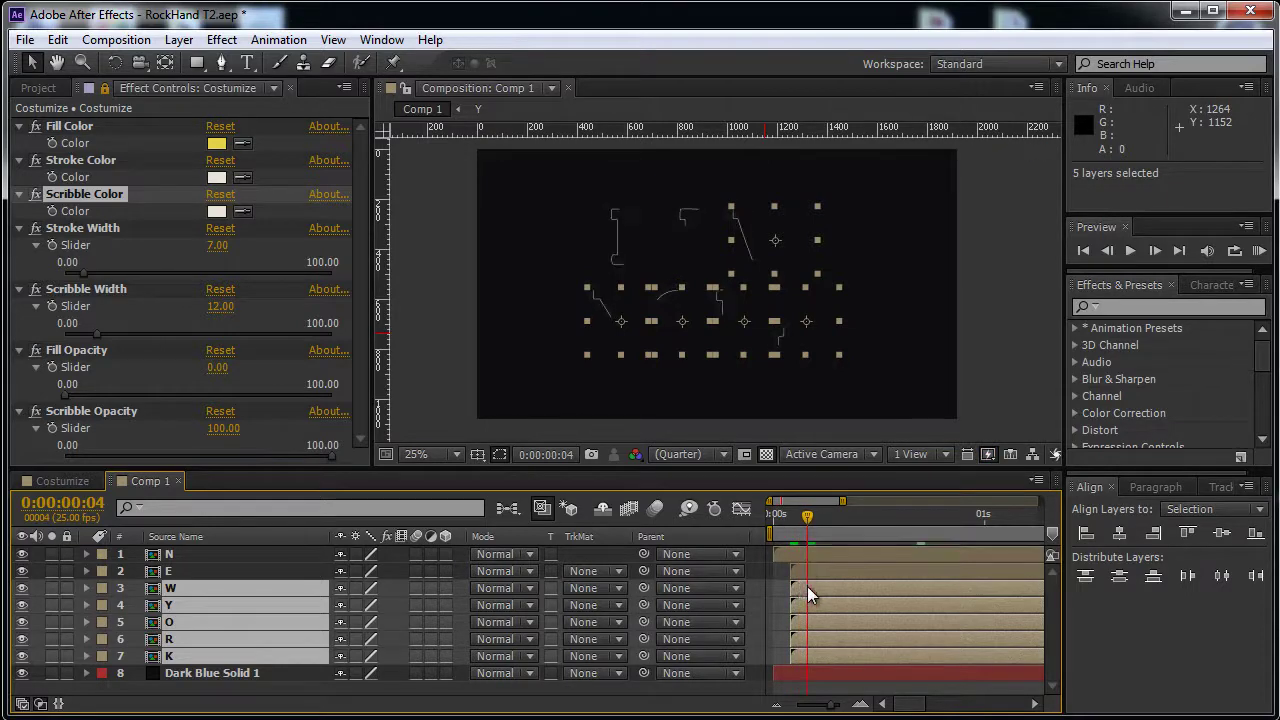
pyautogui.press('[')
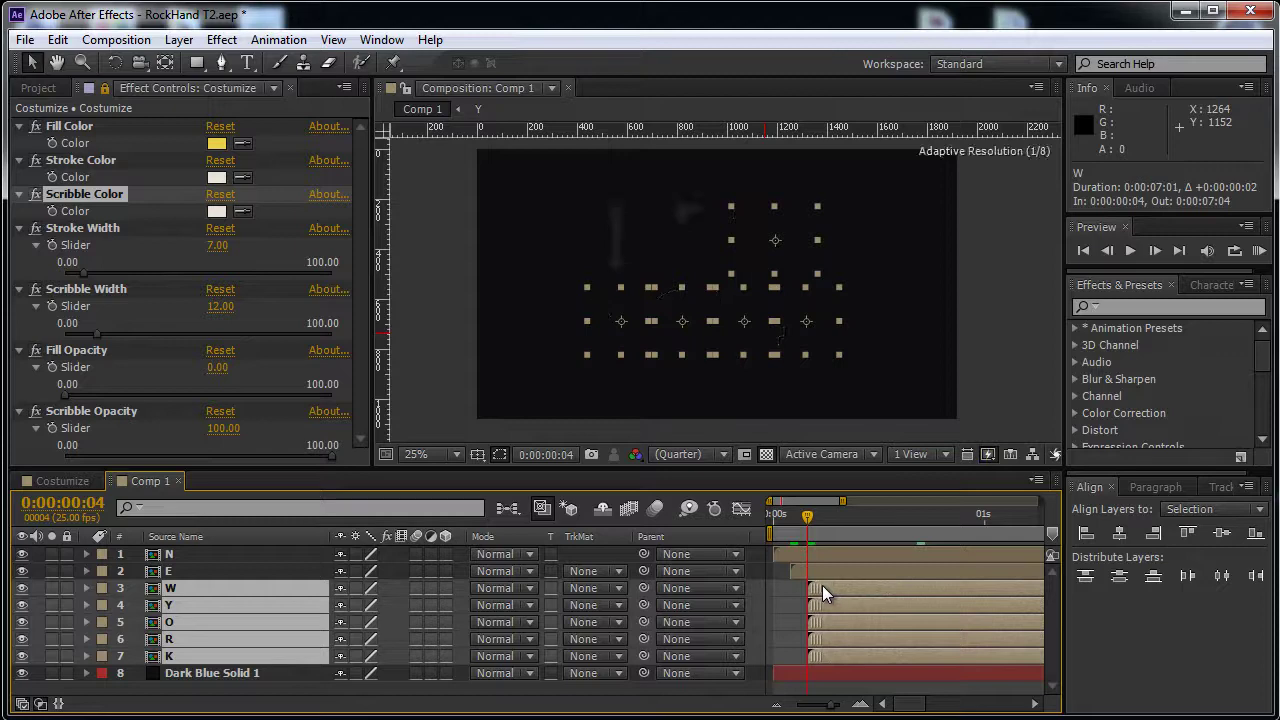
# - Stagger the starts of the Y, O, R and K layers by two more frames each and preview the whole animation
pyautogui.keyDown('ctrl'); pyautogui.click(825, 588); pyautogui.keyUp('ctrl')
pyautogui.moveTo(821, 604); pyautogui.dragTo(889, 654)
pyautogui.keyDown('ctrl'); pyautogui.click(839, 604); pyautogui.keyUp('ctrl')
pyautogui.keyDown('ctrl'); pyautogui.click(859, 622); pyautogui.keyUp('ctrl')
pyautogui.keyDown('ctrl'); pyautogui.click(875, 641); pyautogui.keyUp('ctrl')
pyautogui.click(839, 655)
pyautogui.press('-')
pyautogui.press('-')
pyautogui.press('-')
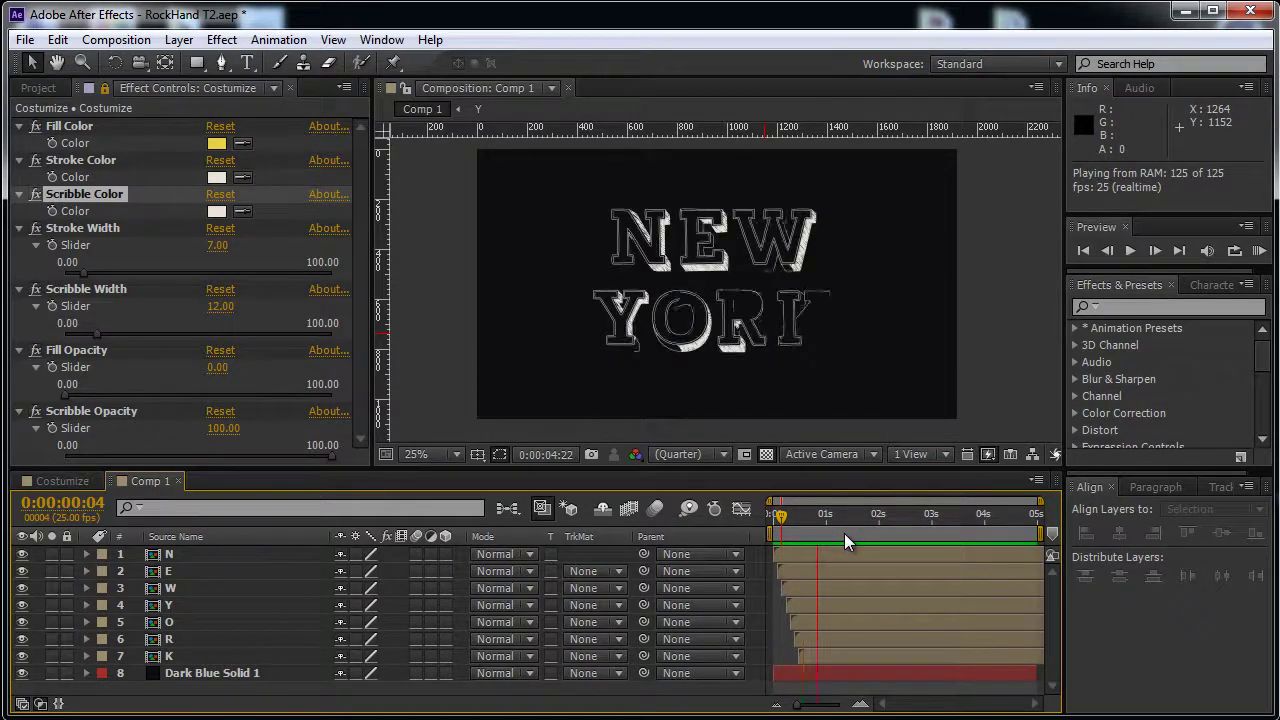
# - Set the Fill Opacity of the letters to 100 while viewing the frame at 0:00:02:06
pyautogui.moveTo(873, 525)
pyautogui.mouseDown()
pyautogui.moveTo(860, 523)
pyautogui.moveTo(892, 522)
pyautogui.mouseUp()
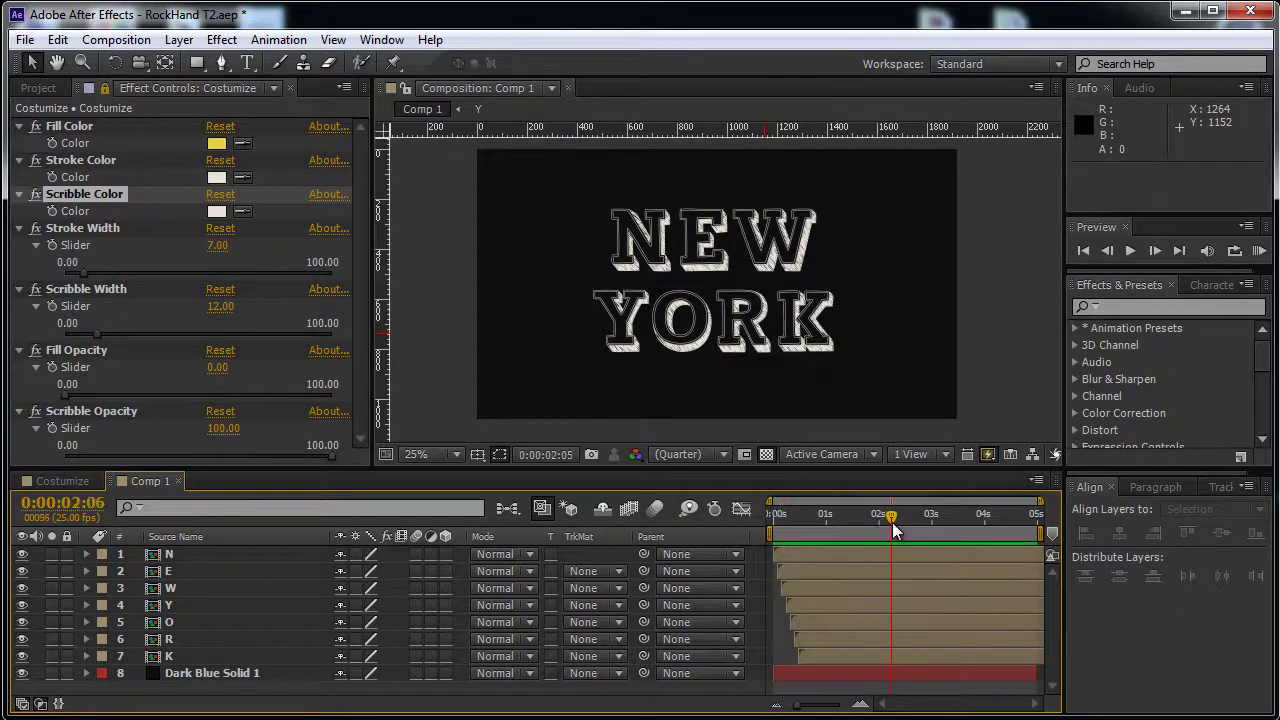
pyautogui.click(70, 388)
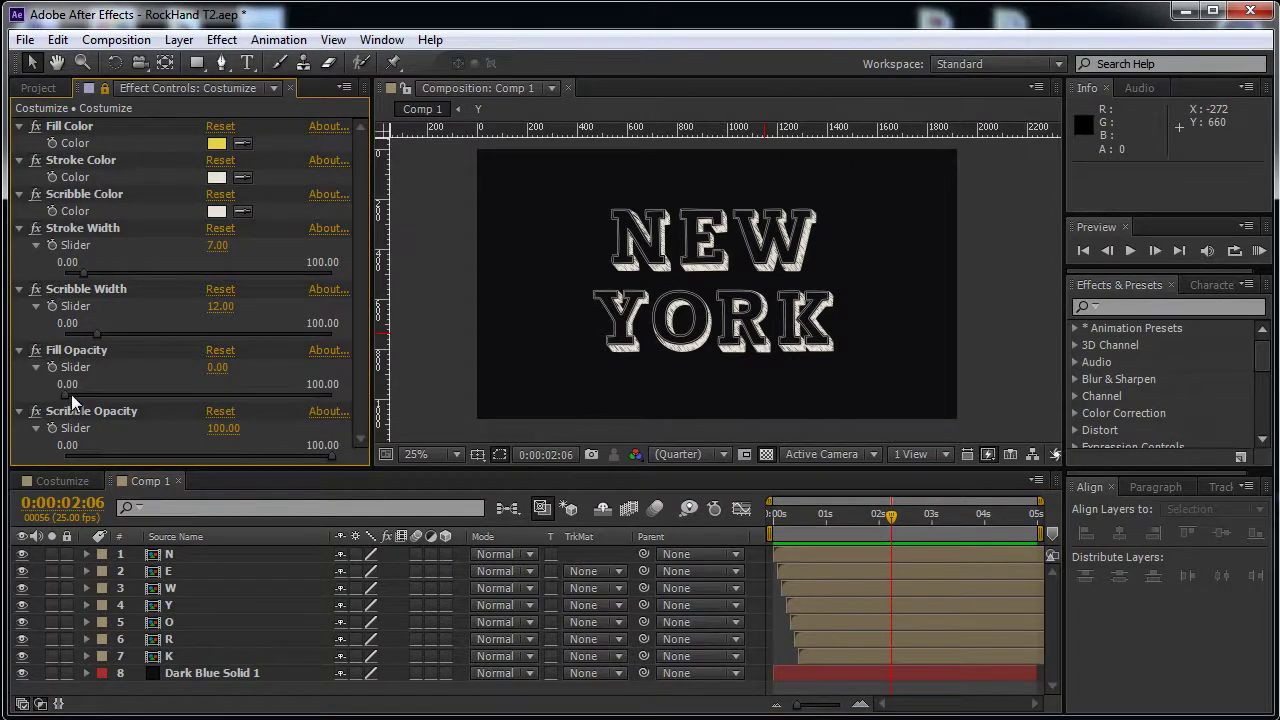
pyautogui.moveTo(71, 395); pyautogui.dragTo(276, 396)
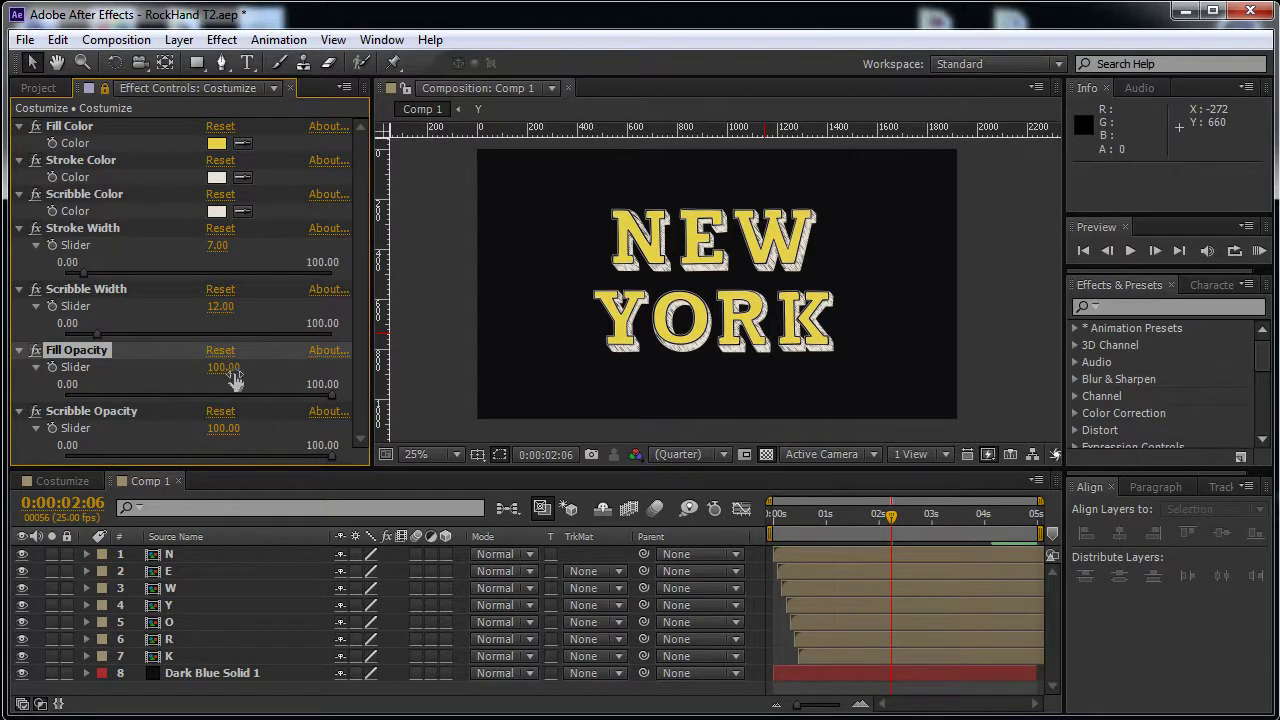
# - Sample the off-white Stroke Color as the Fill Color, set Scribble Width to 100 and preview the composition
pyautogui.click(243, 143)
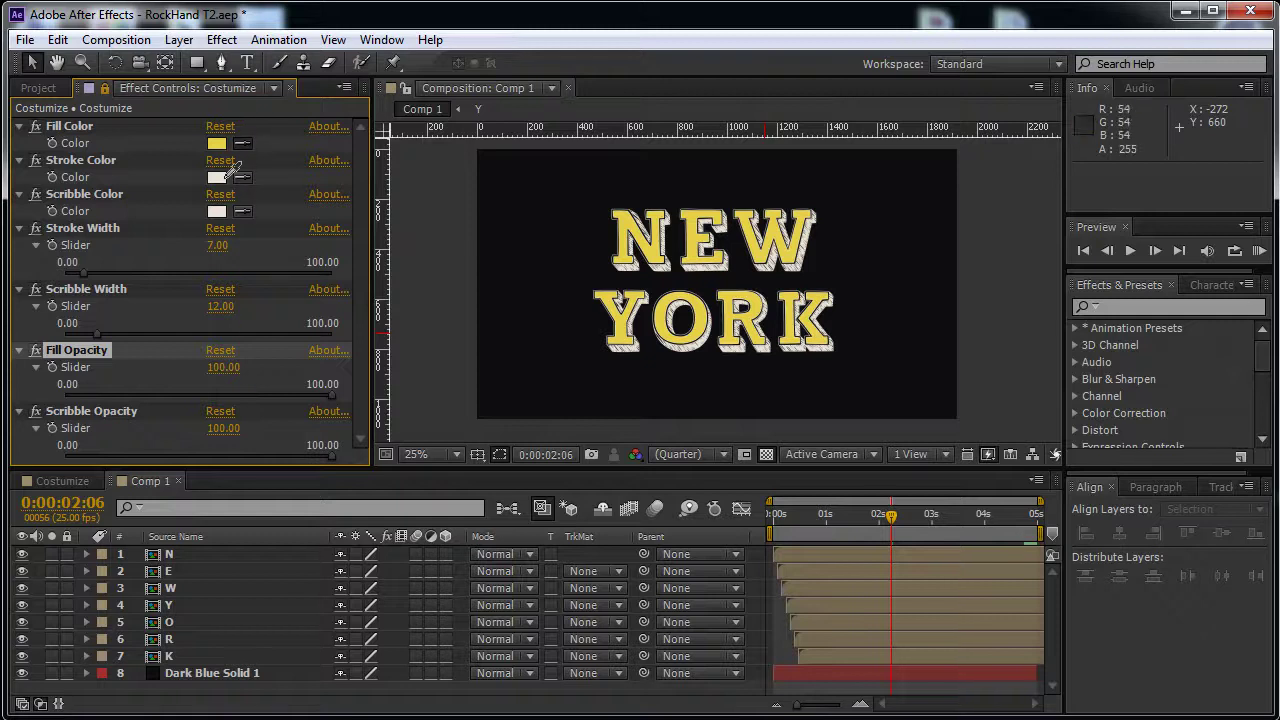
pyautogui.click(219, 178)
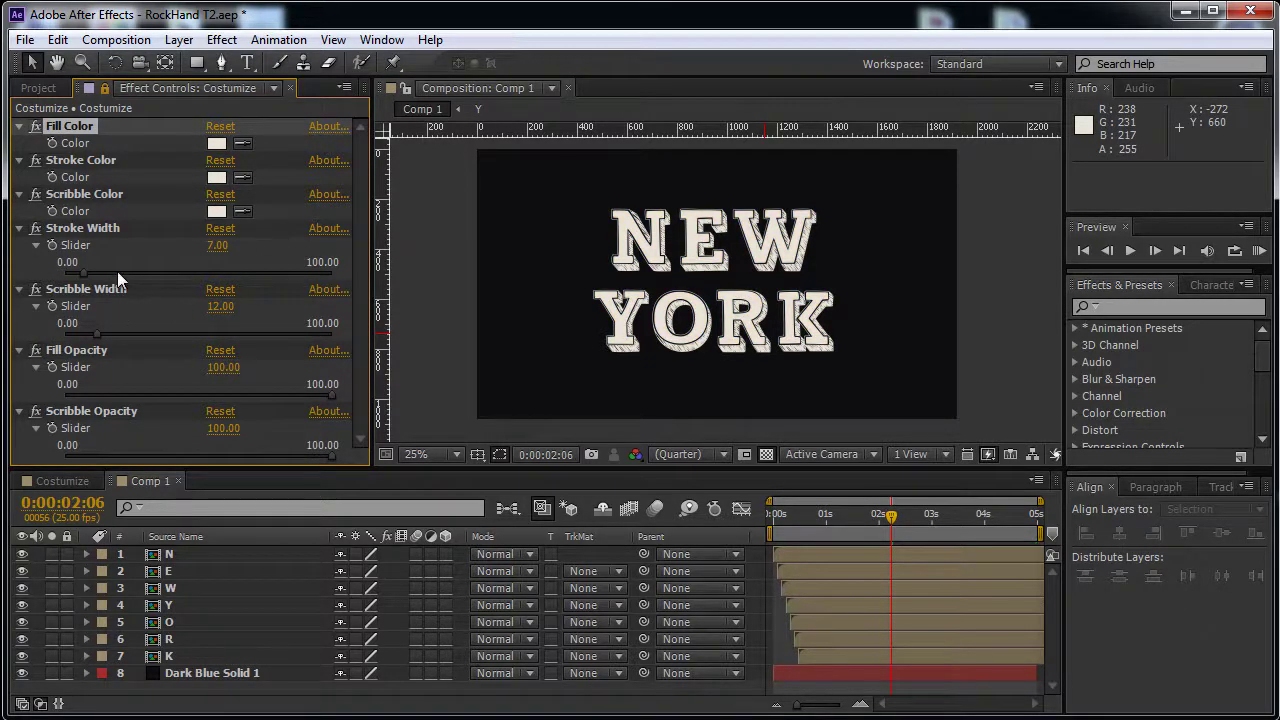
pyautogui.moveTo(94, 334); pyautogui.dragTo(346, 334)
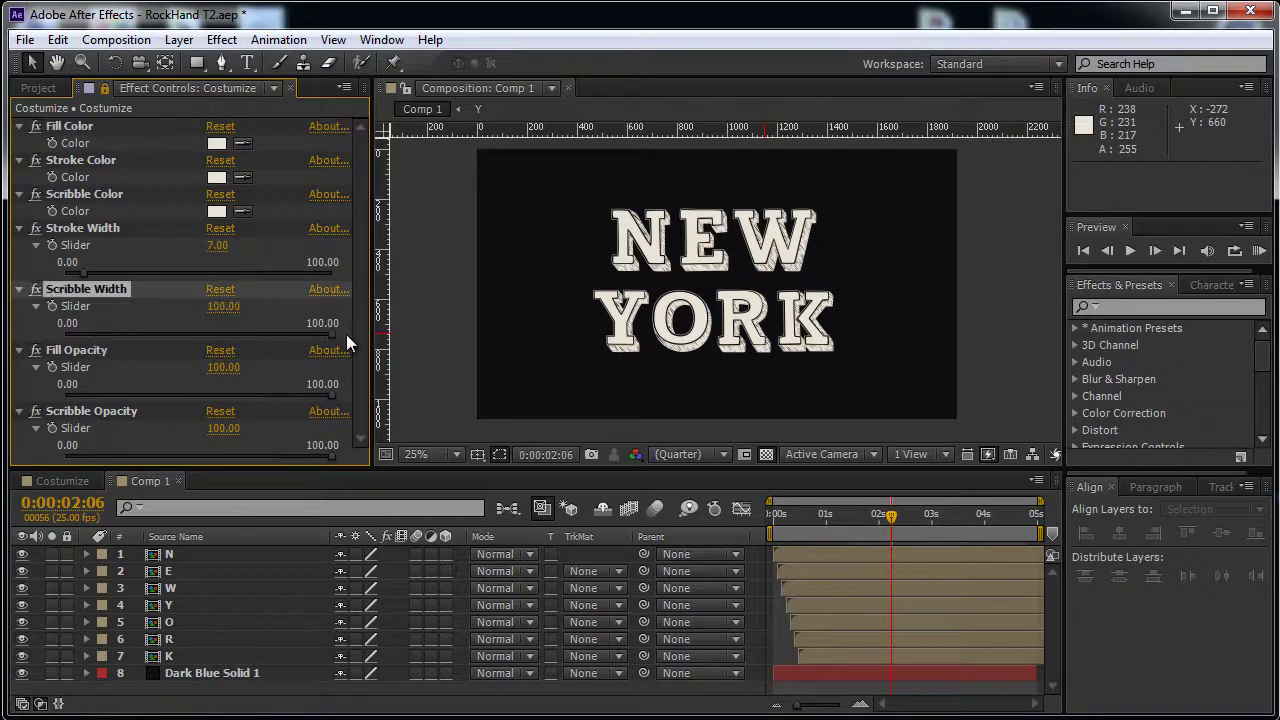
pyautogui.click(776, 639)
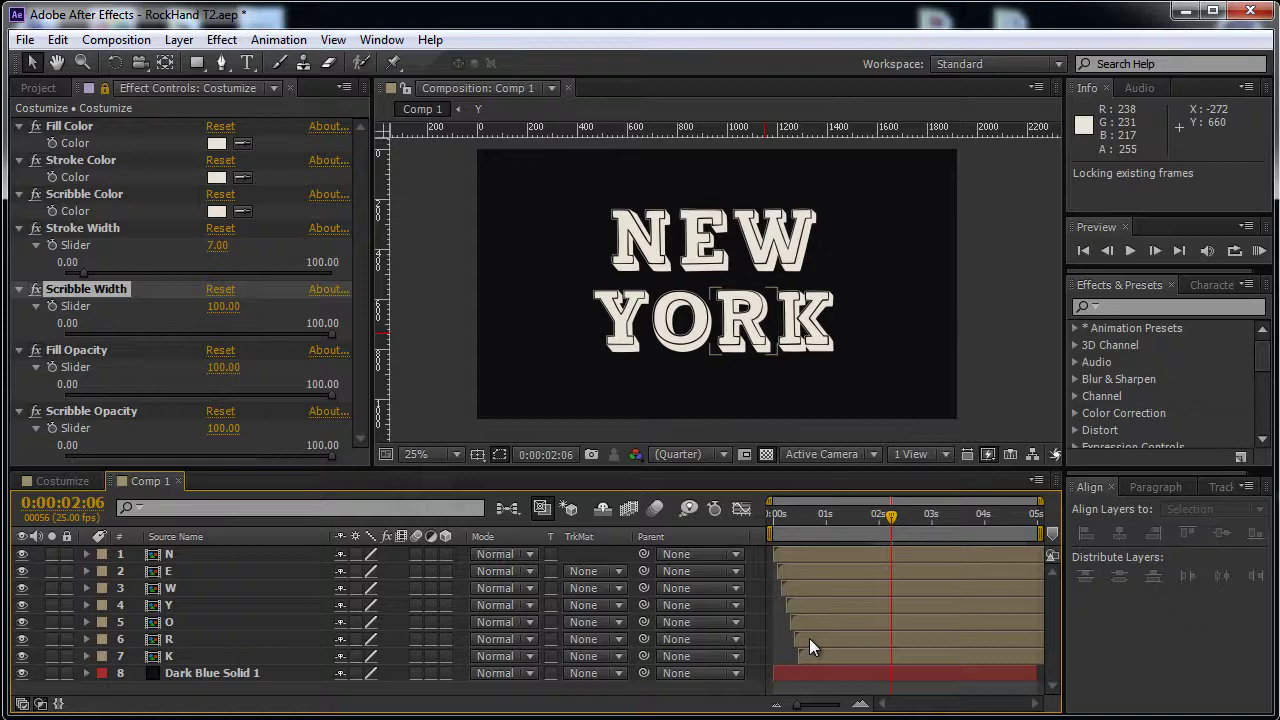